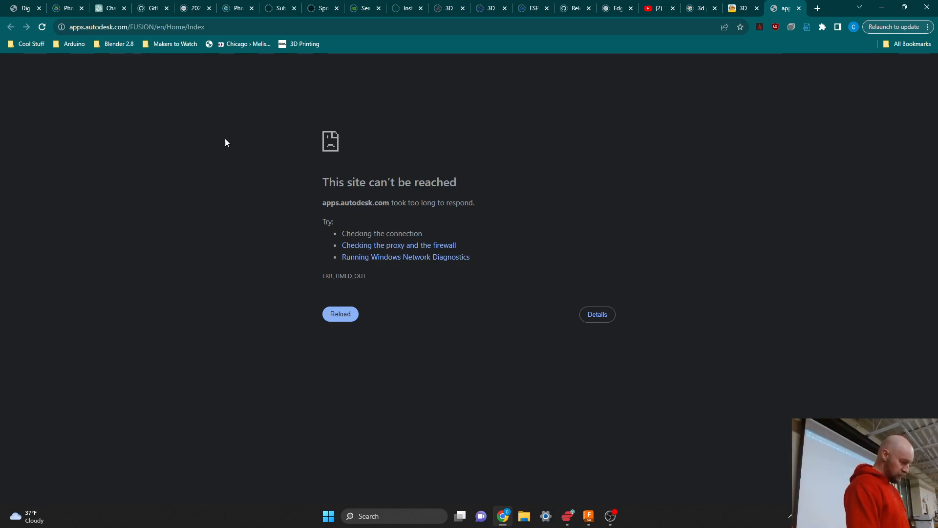
- Reload the Autodesk App Store page and search the Fusion 360 apps for Helical Gear Plus
click(41, 26)
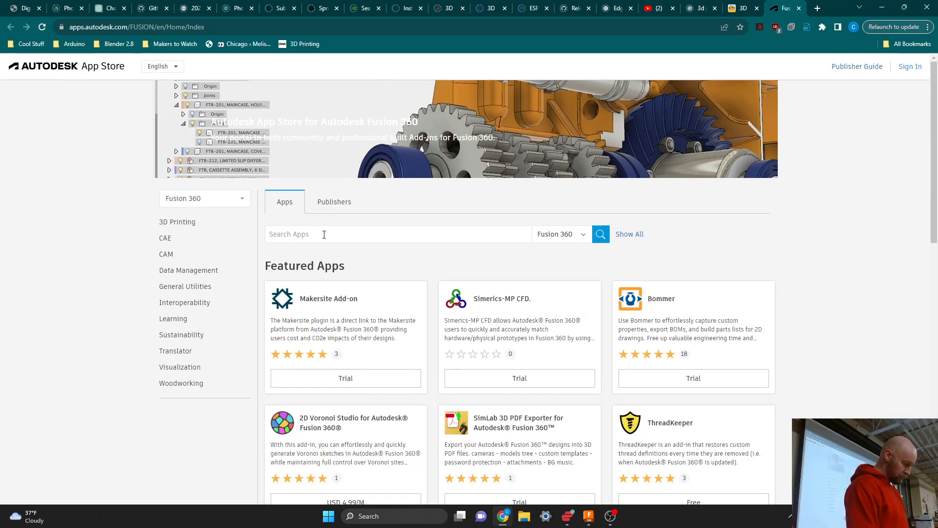
click(325, 235)
text(helical)
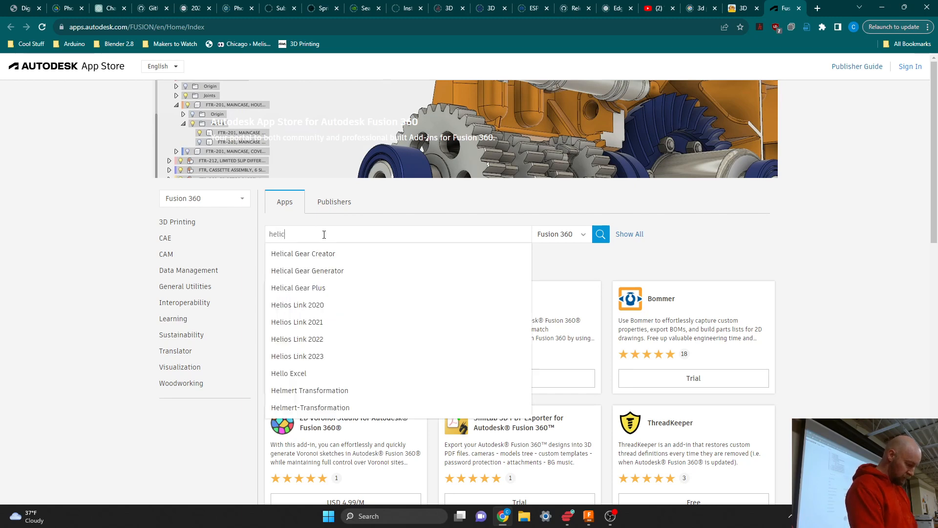
key(Down)
key(Down)
key(Down)
key(Return)
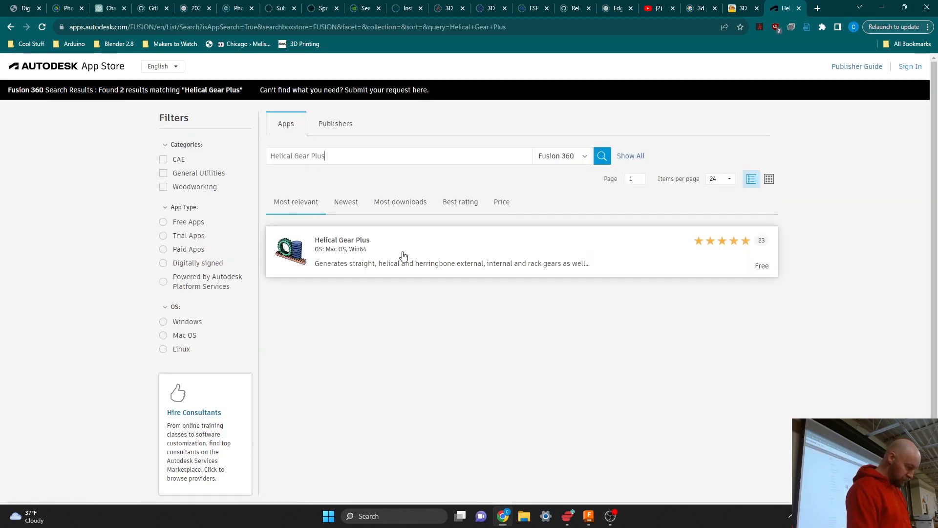
- Open the Helical Gear Plus listing, show its Win64 version, and return to Fusion 360
click(414, 245)
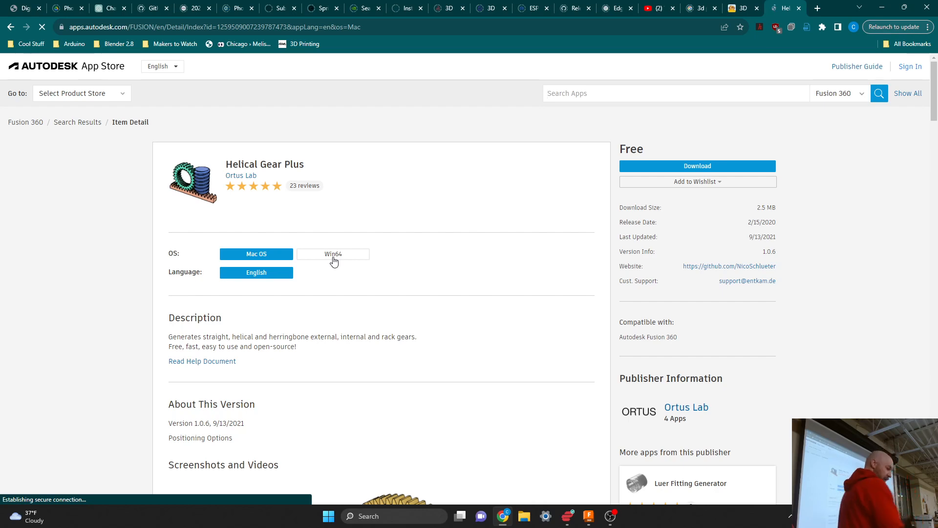
click(332, 256)
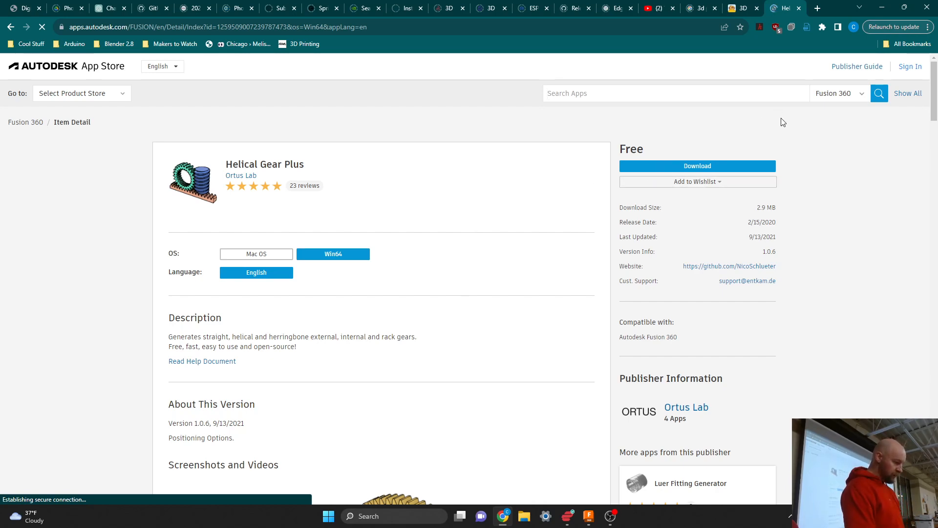
click(883, 8)
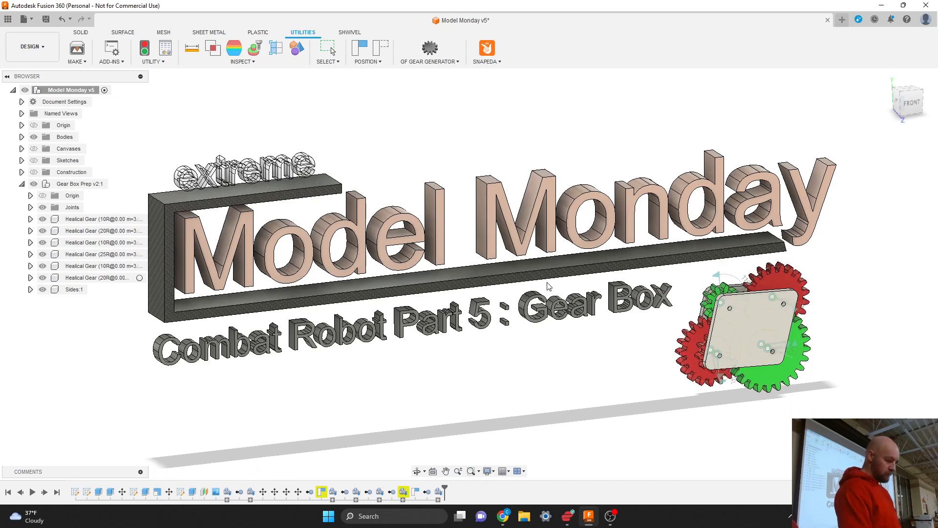
click(611, 516)
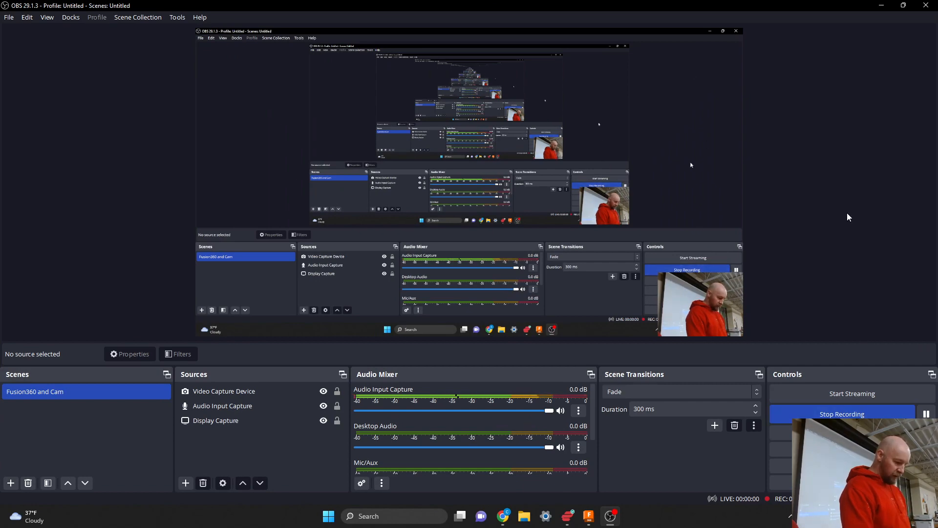
click(883, 10)
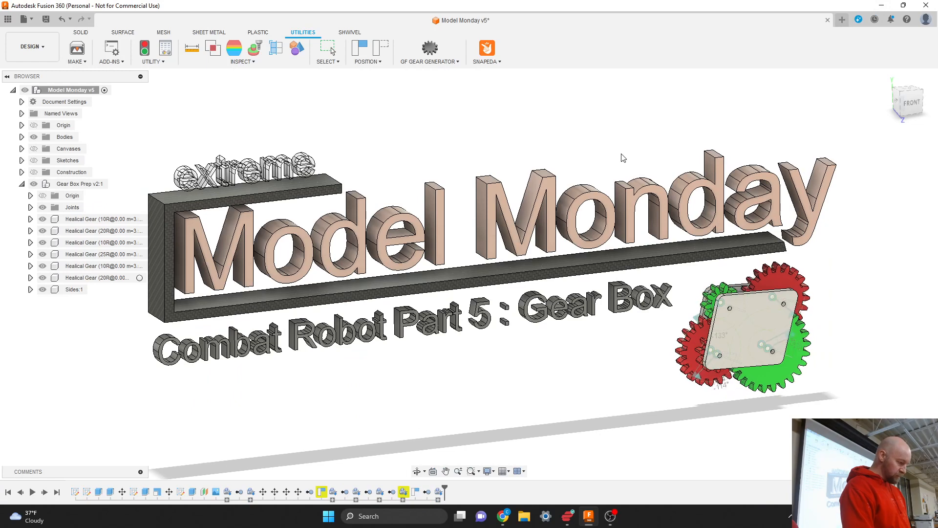
- Create a new design and start a Helical Gear+ external gear with the preview enabled and 10 teeth
click(87, 33)
click(159, 62)
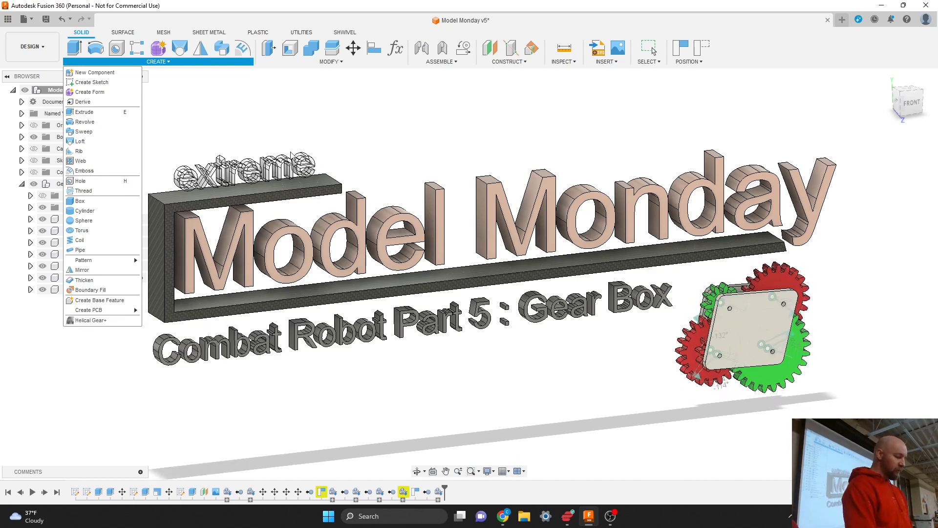
click(842, 20)
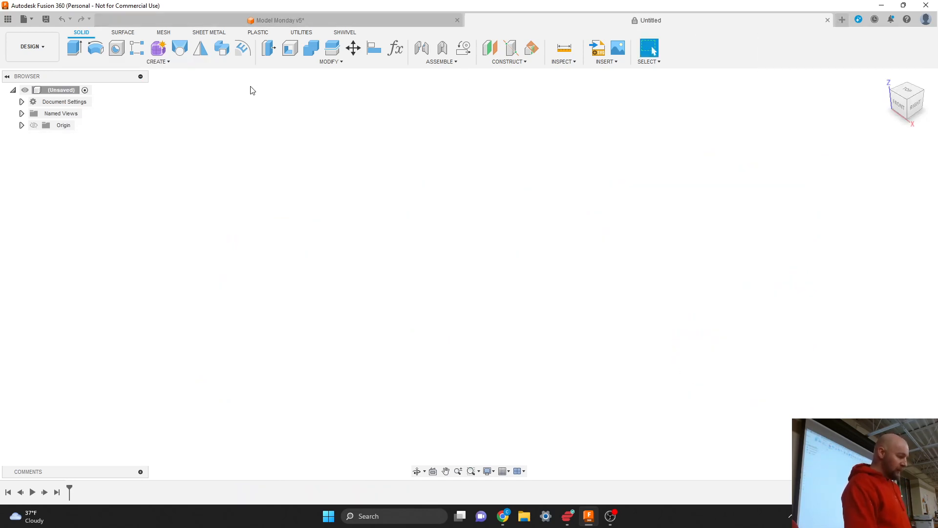
click(165, 63)
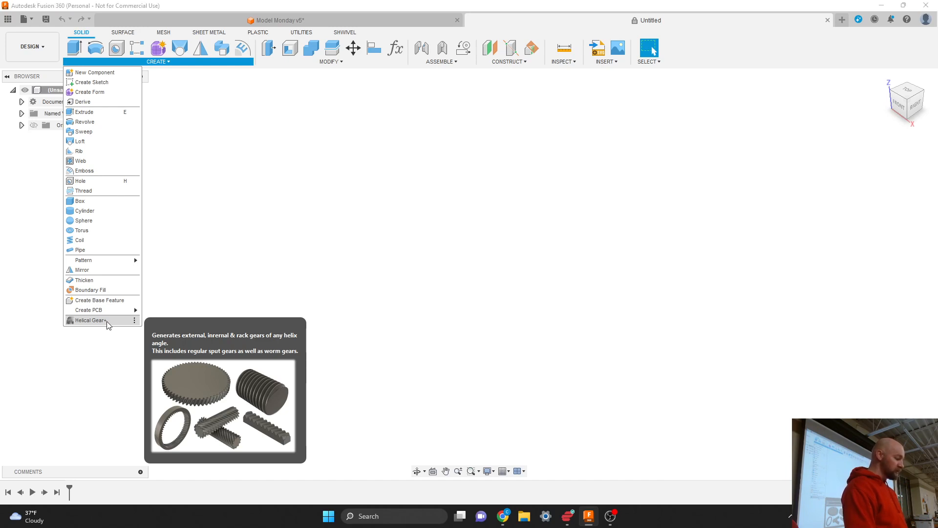
click(91, 320)
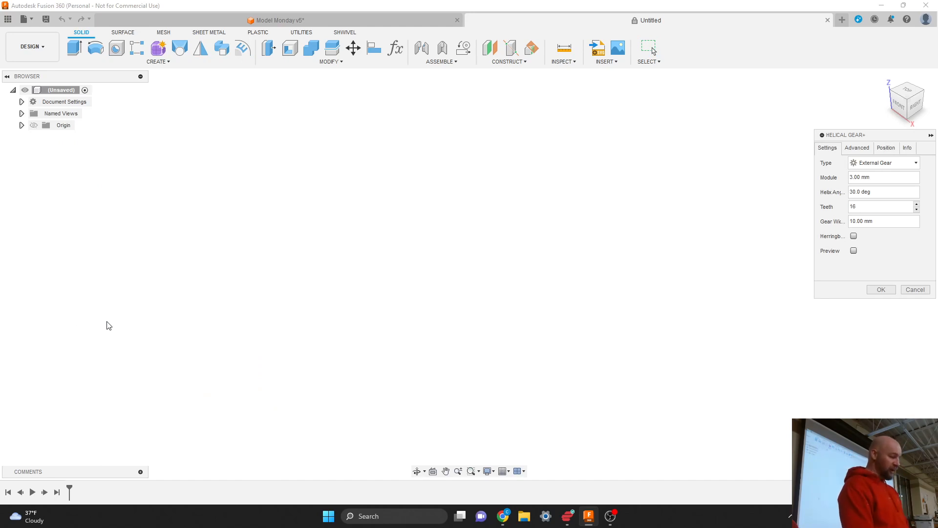
drag(868, 136, 587, 149)
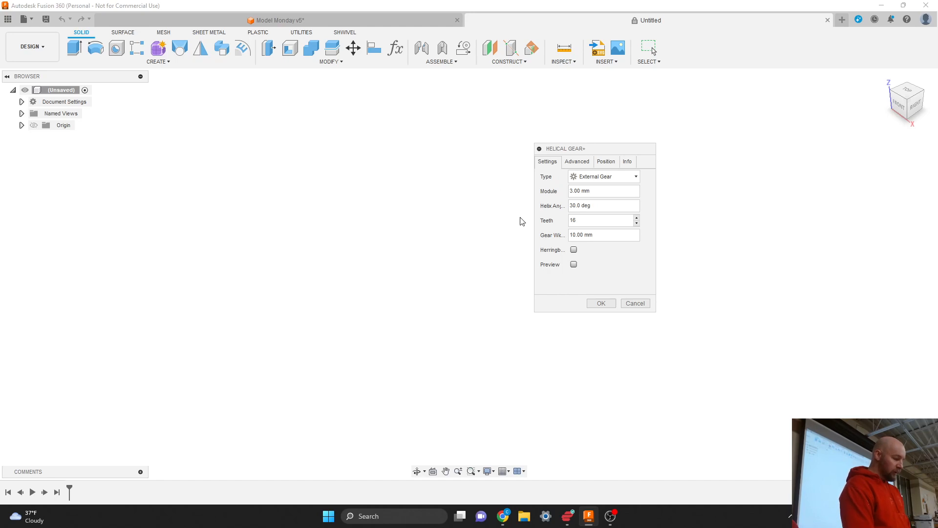
click(574, 266)
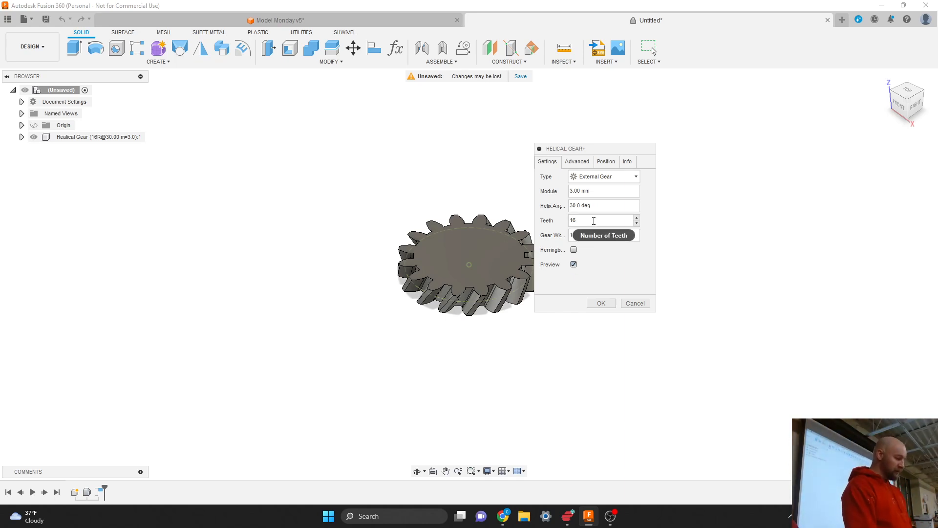
double_click(591, 221)
text(10)
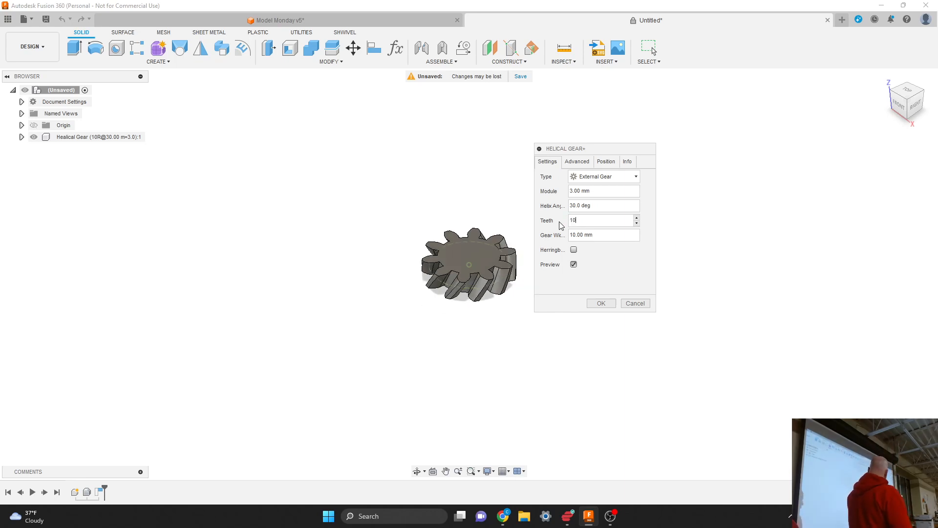
- Try gear modules of 2 mm and 6 mm in the preview, and set the module back to 3 mm
click(598, 196)
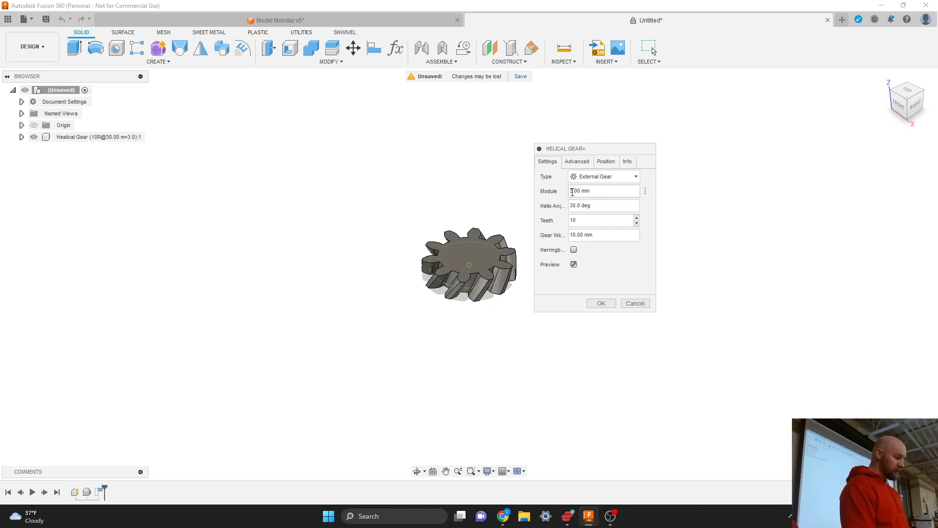
key(Delete)
text(2)
key(Tab)
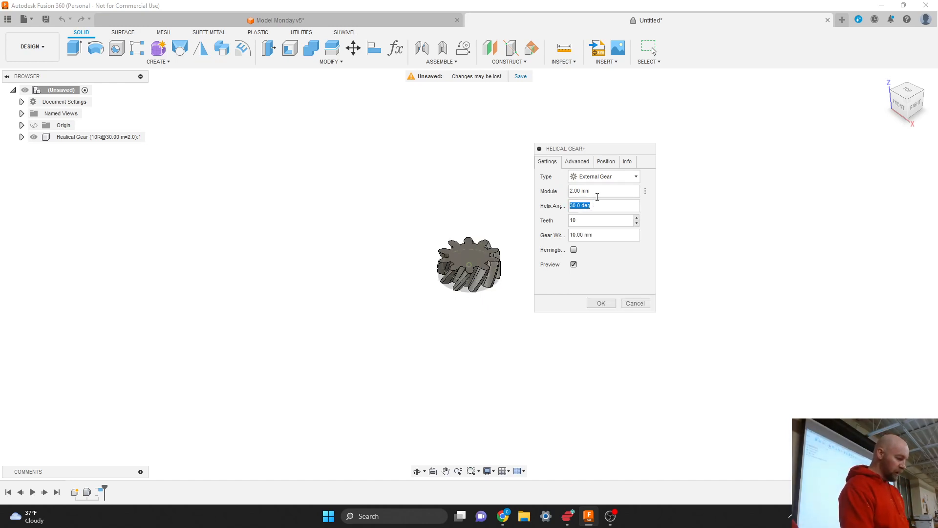
click(585, 190)
text(6)
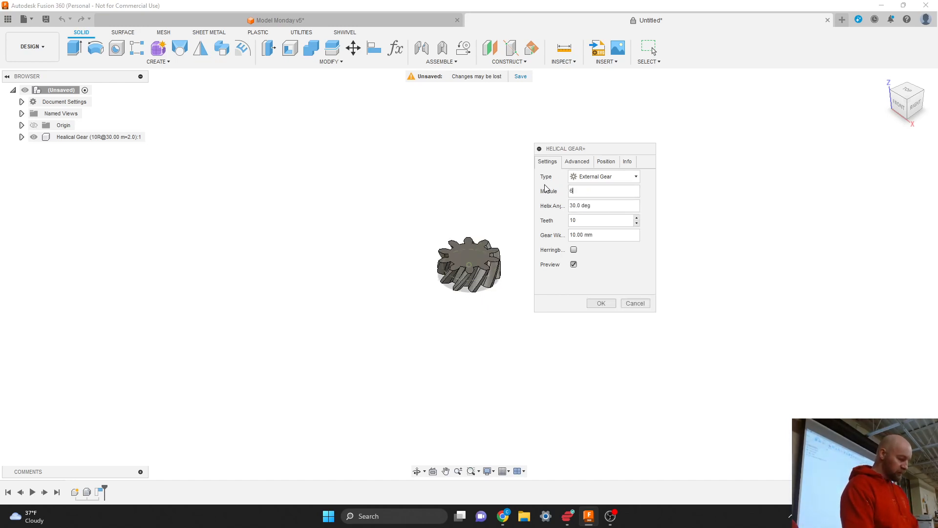
text( mm)
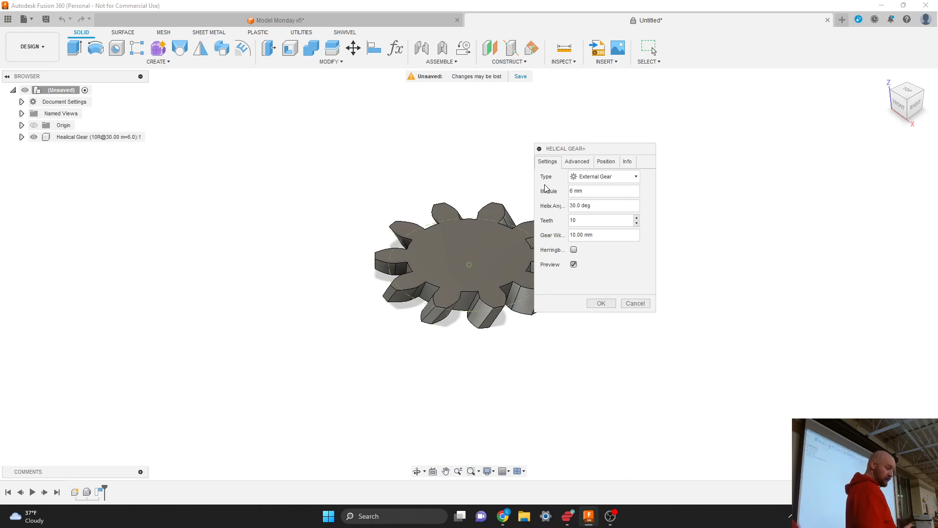
key(BackSpace)
text(3)
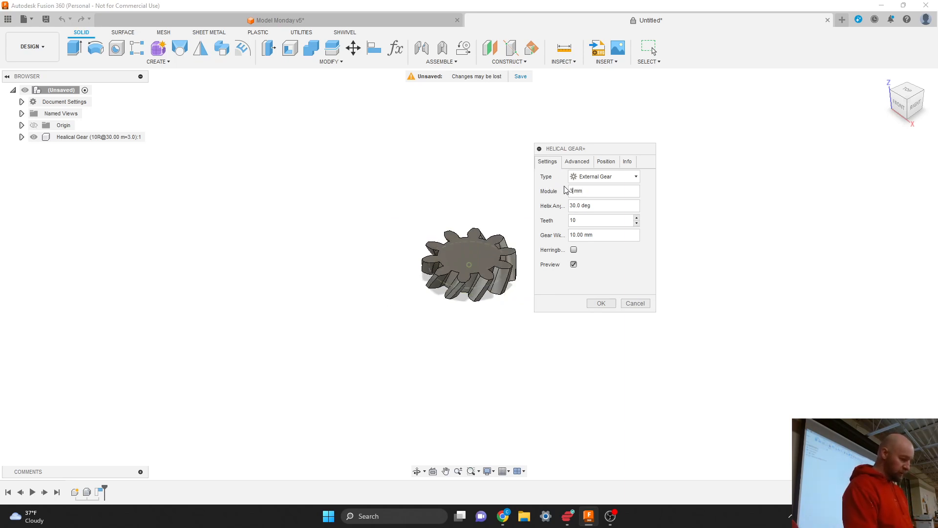
- Compare the previewed gear with the herringbone option on and off, leaving the option disabled
mouse_move(613, 206)
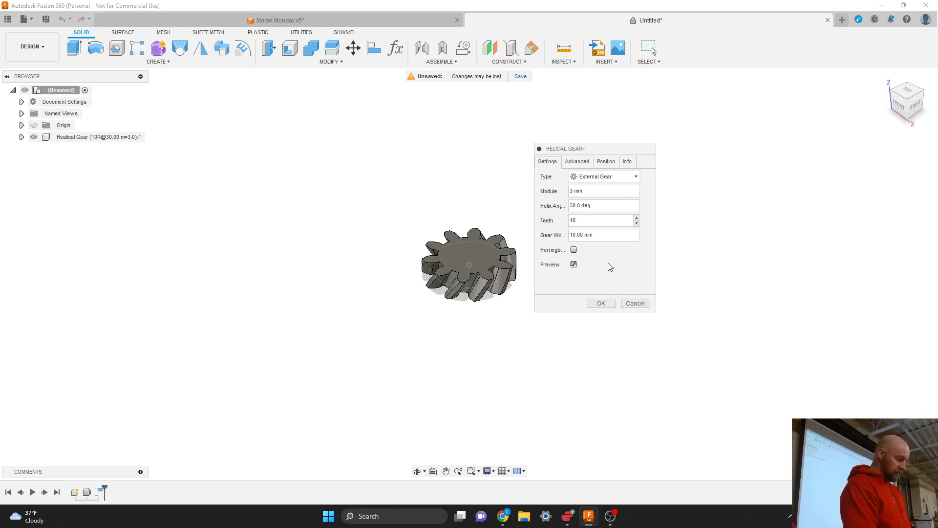
drag(590, 148, 618, 155)
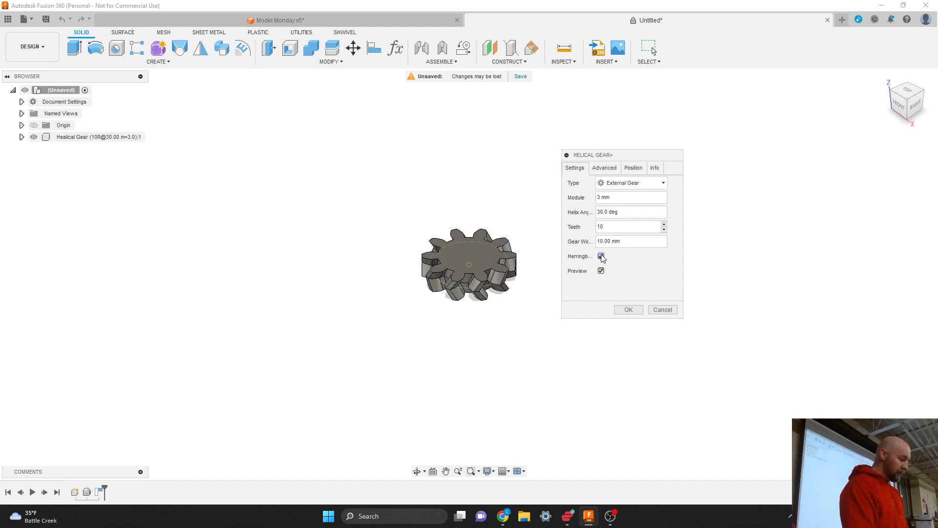
click(601, 257)
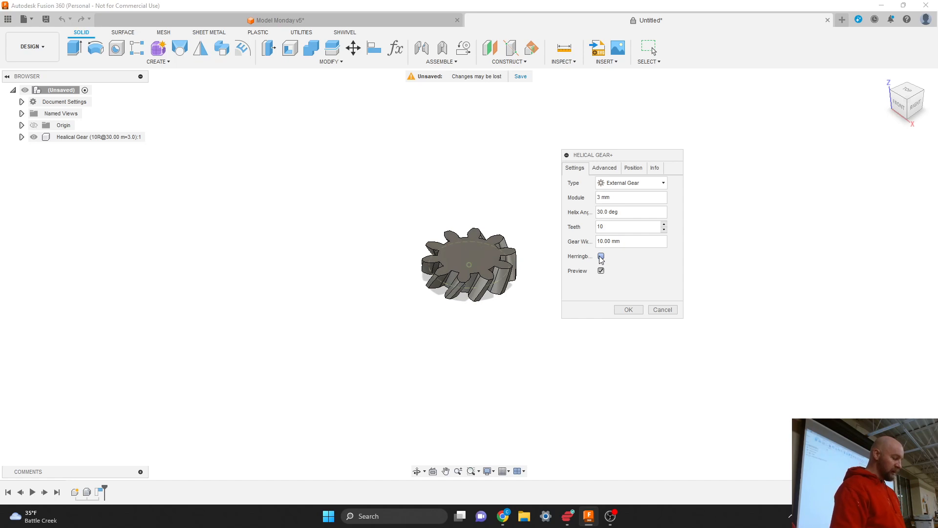
click(602, 256)
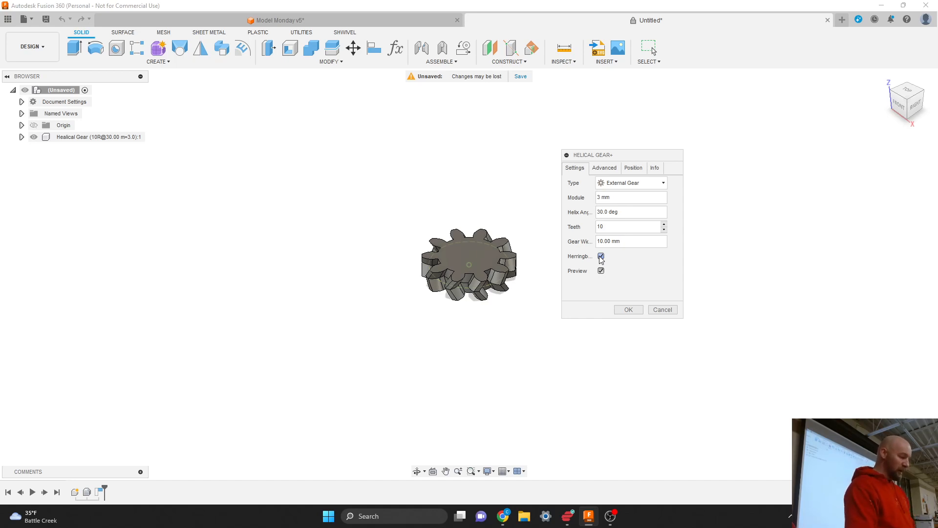
click(601, 257)
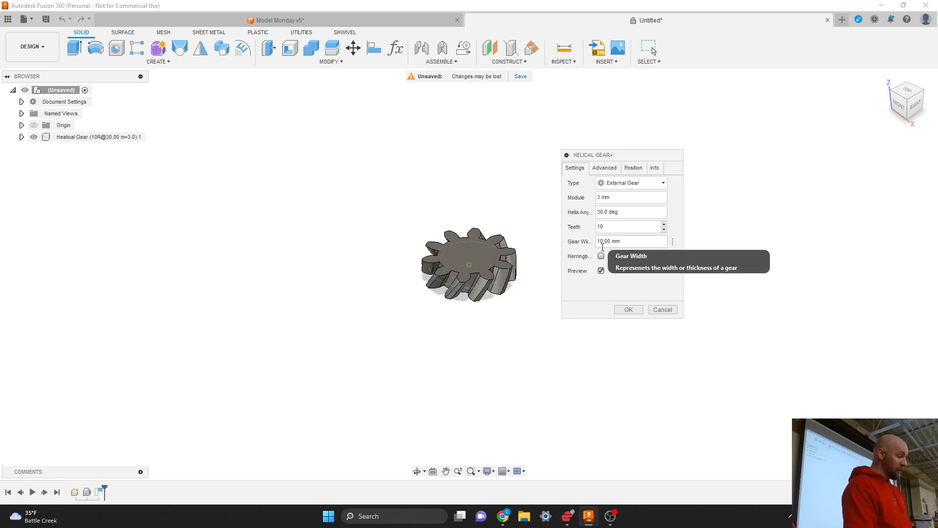
click(601, 256)
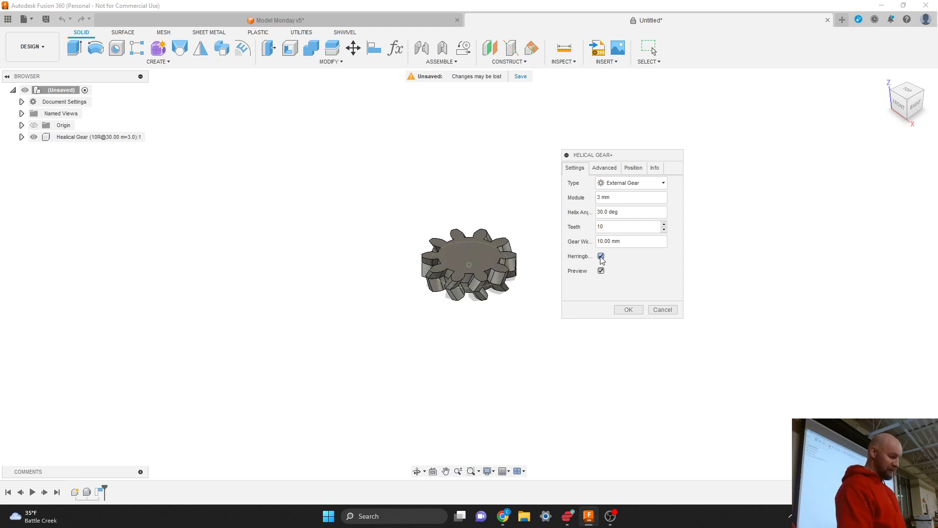
click(602, 257)
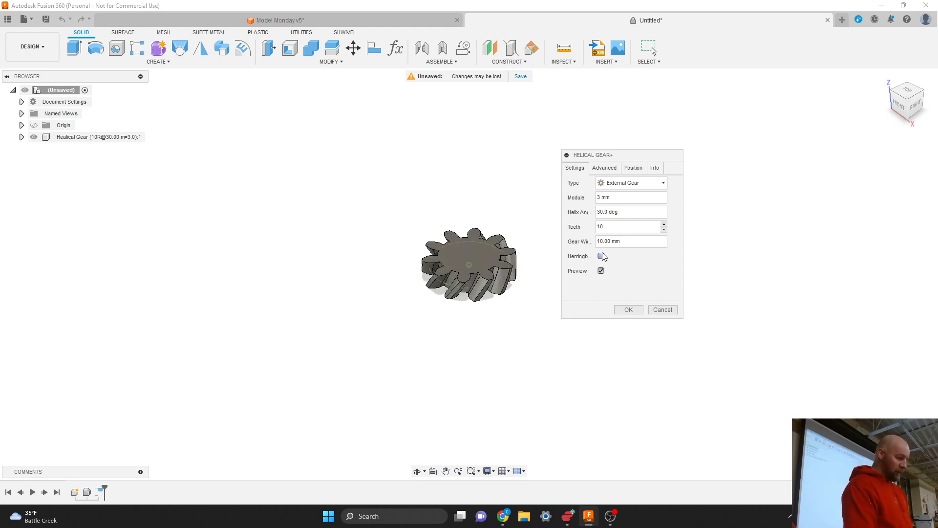
- Set the helix angle to 0 deg and create the 10-tooth gear
drag(623, 213, 577, 219)
text(0 deg)
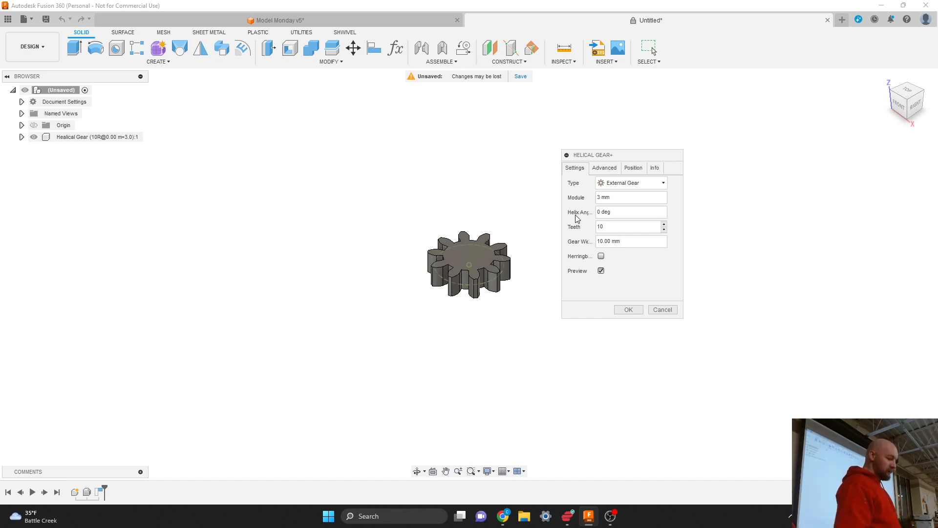
click(629, 309)
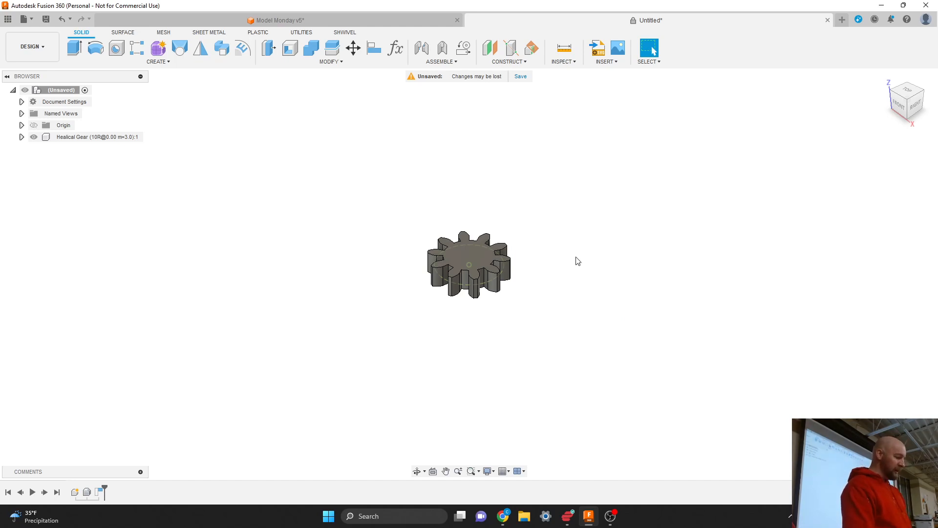
- Start a second Helical Gear+ external gear with 20 teeth and enable its preview
click(164, 63)
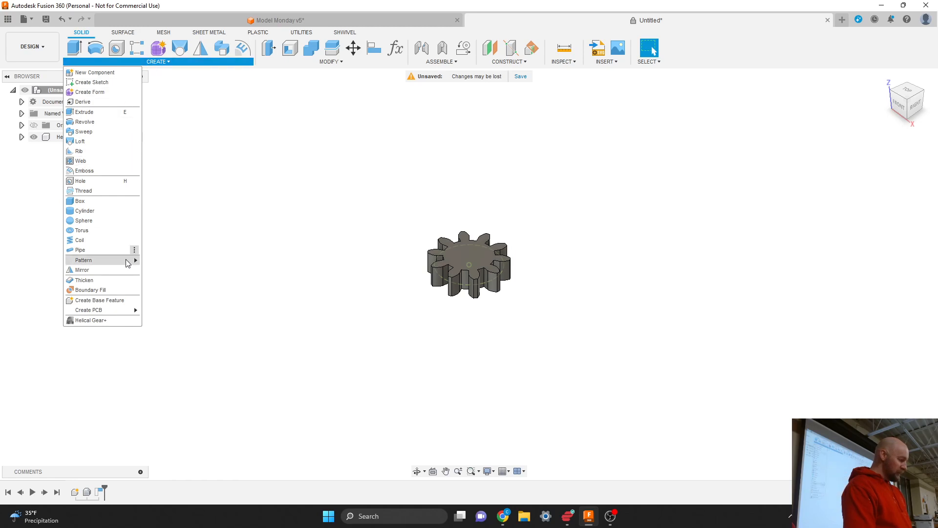
click(112, 321)
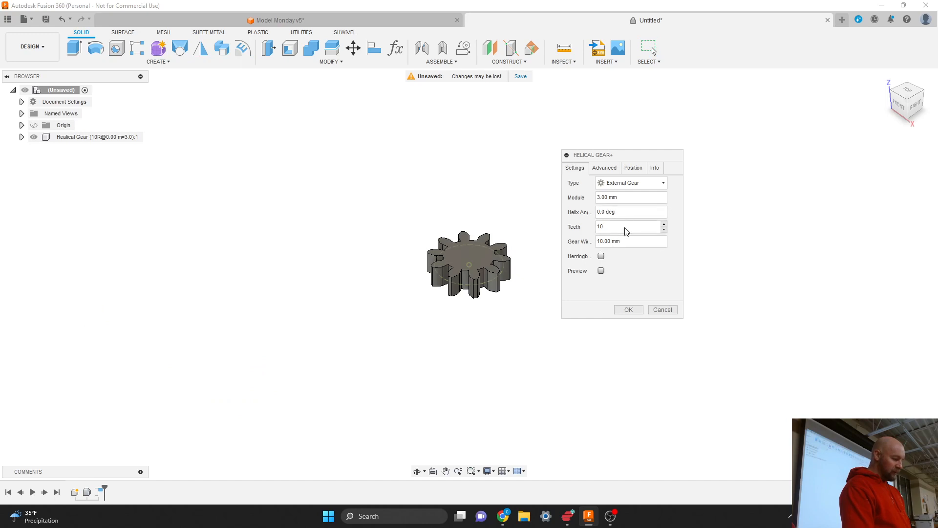
click(600, 228)
key(BackSpace)
text(2)
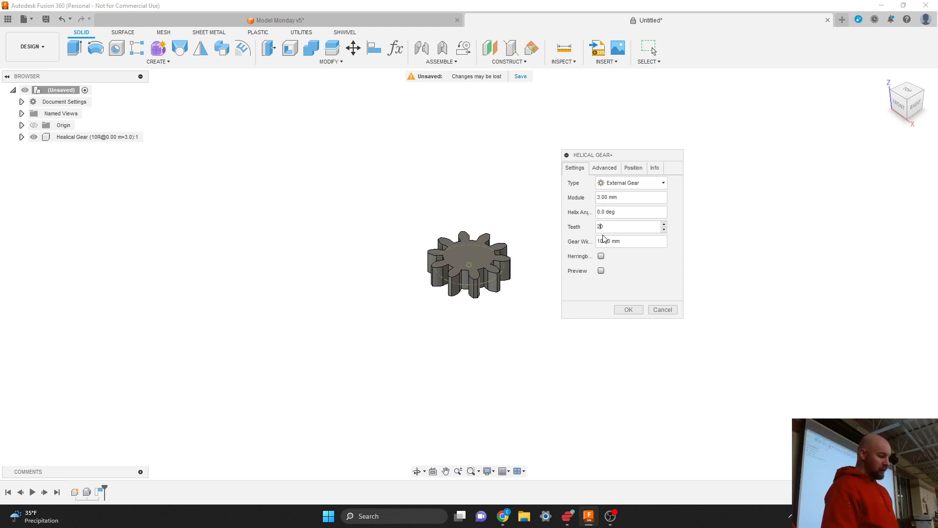
click(601, 272)
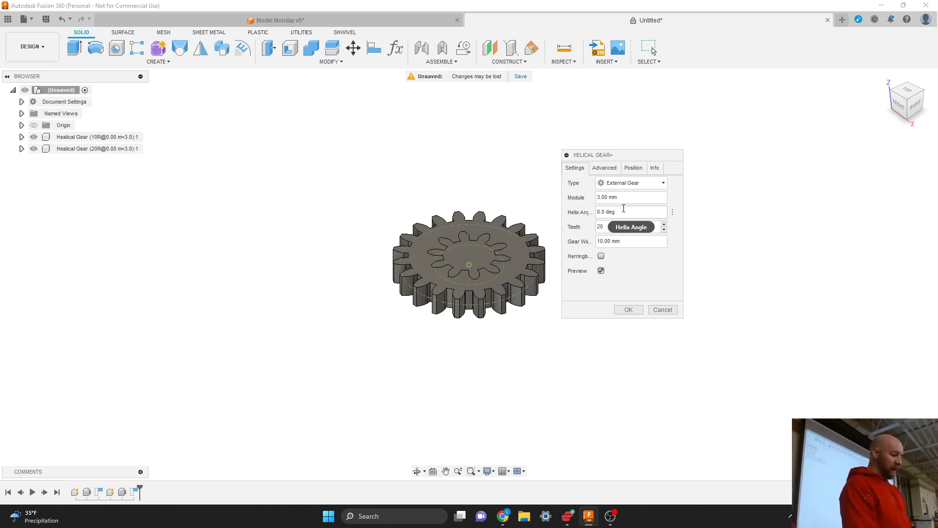
- Try offsetting the 20-tooth gear preview by about -0.80 in and placing it on the 10-tooth gear's top face and centre, and cancel
click(605, 168)
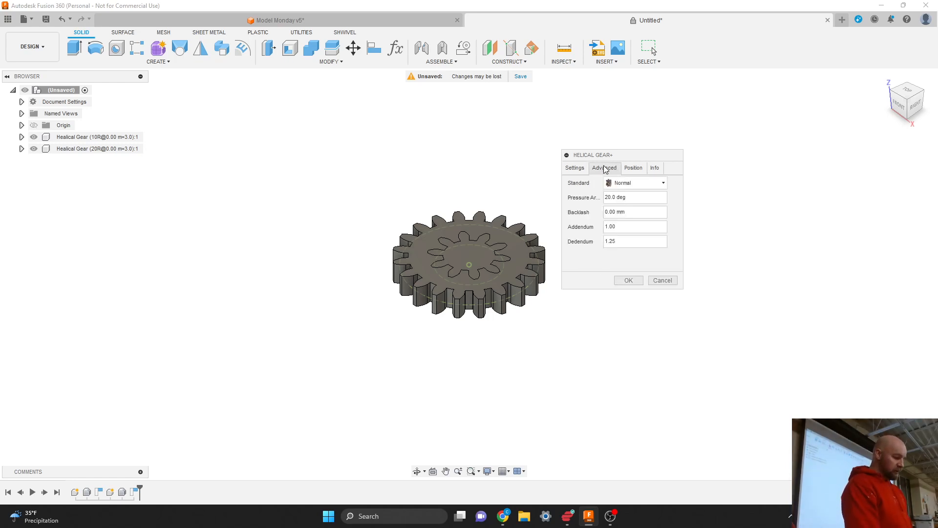
click(633, 168)
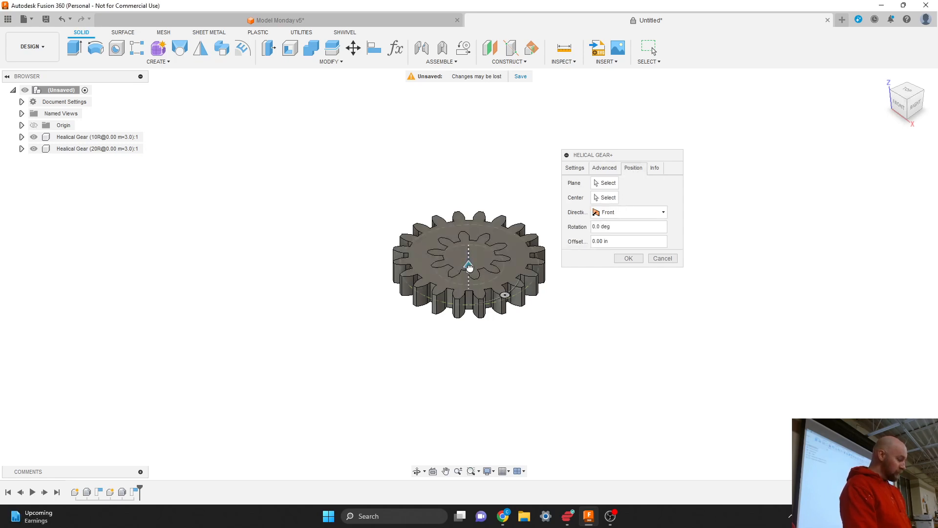
drag(463, 250, 474, 299)
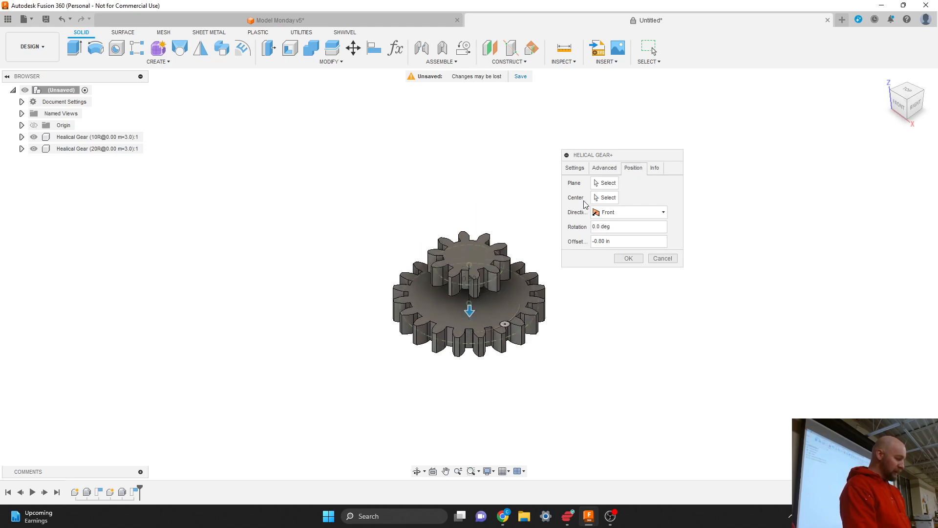
click(605, 184)
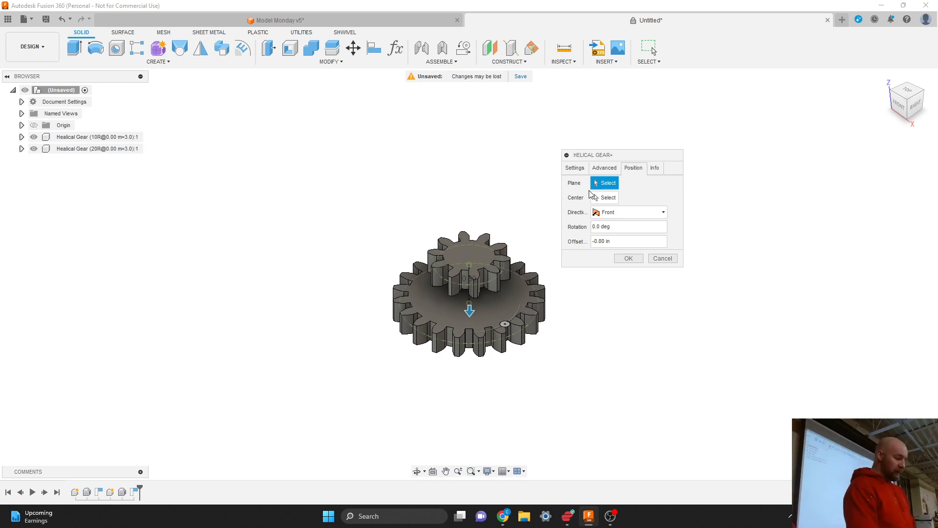
click(473, 256)
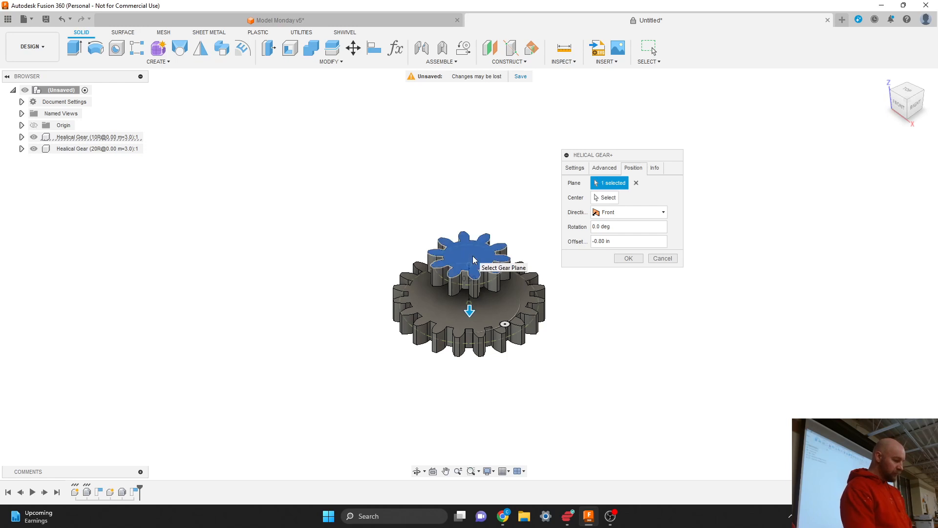
click(606, 197)
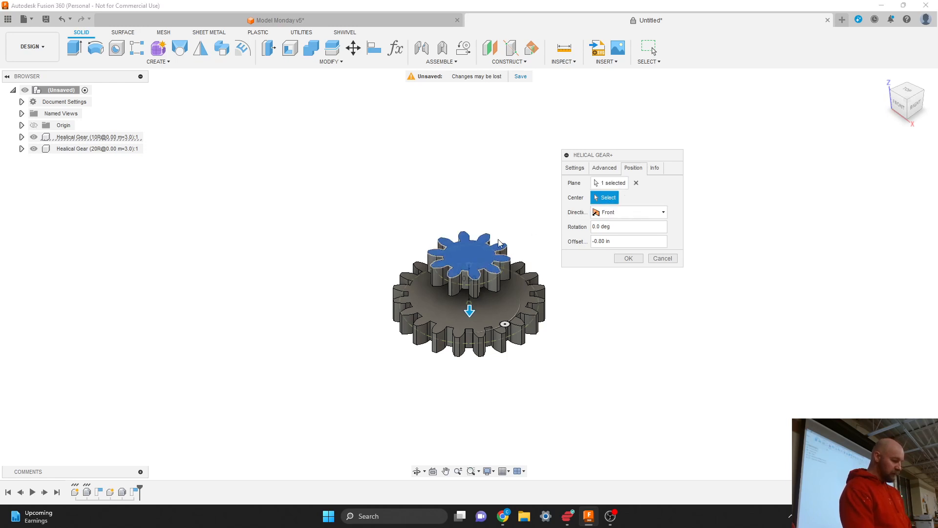
click(472, 261)
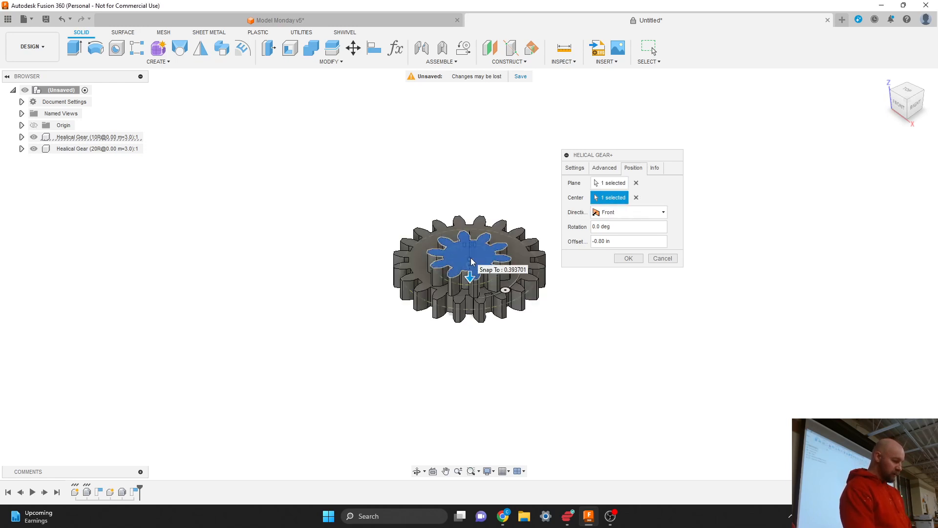
click(663, 259)
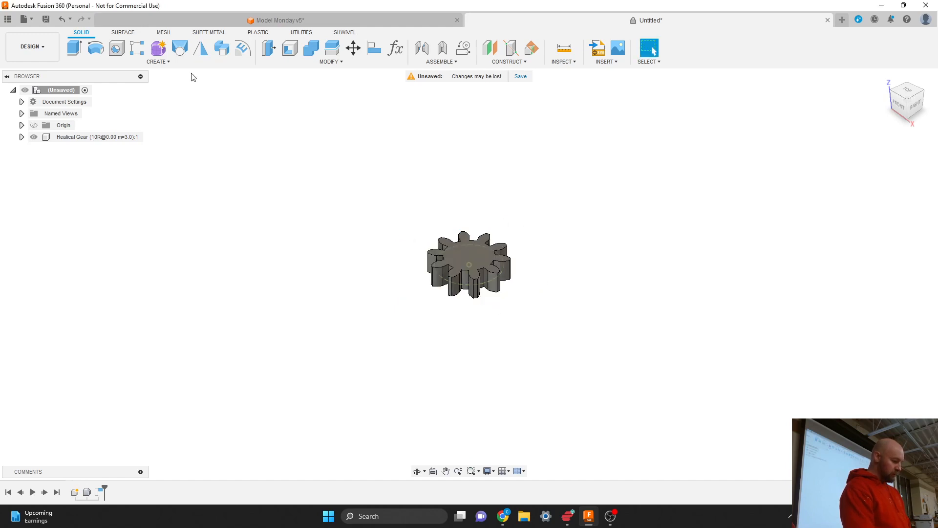
- Create a Helical Gear+ external gear with 3 mm module, 0 deg helix angle, 20 teeth and 10 mm width
click(156, 61)
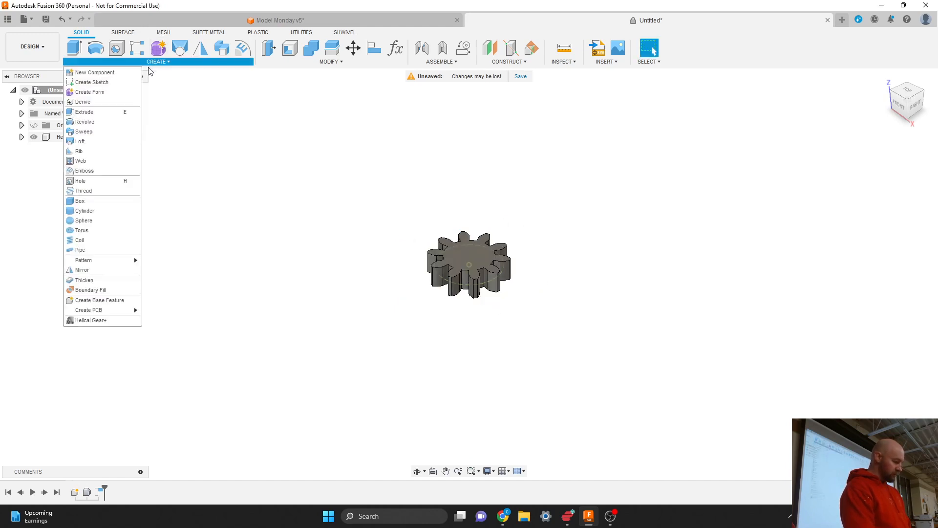
click(106, 318)
click(602, 270)
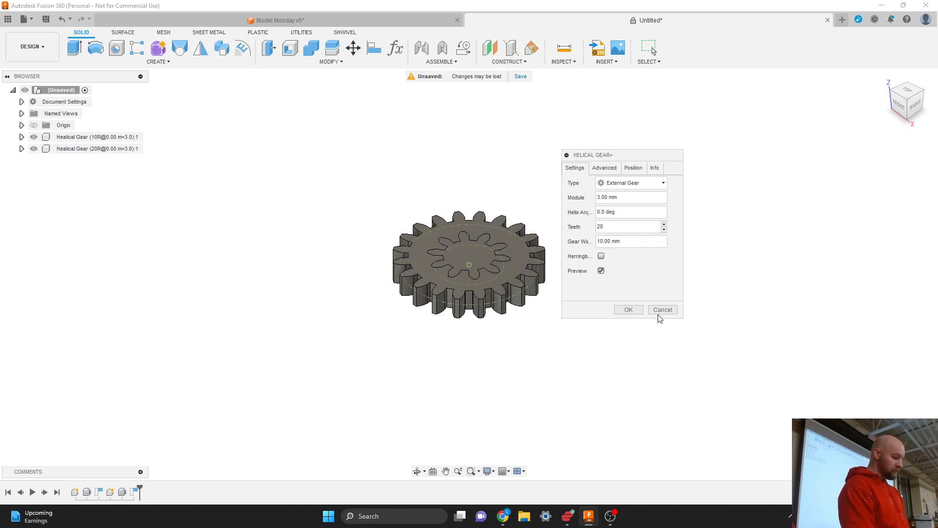
click(631, 309)
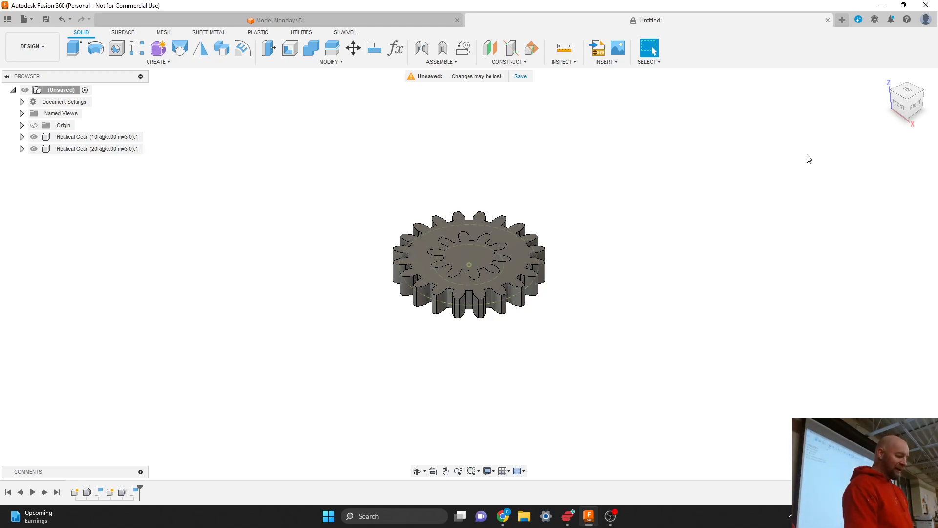
- View the gears from the top, activate the 20-tooth gear component and highlight its pitch diameter sketch
click(908, 91)
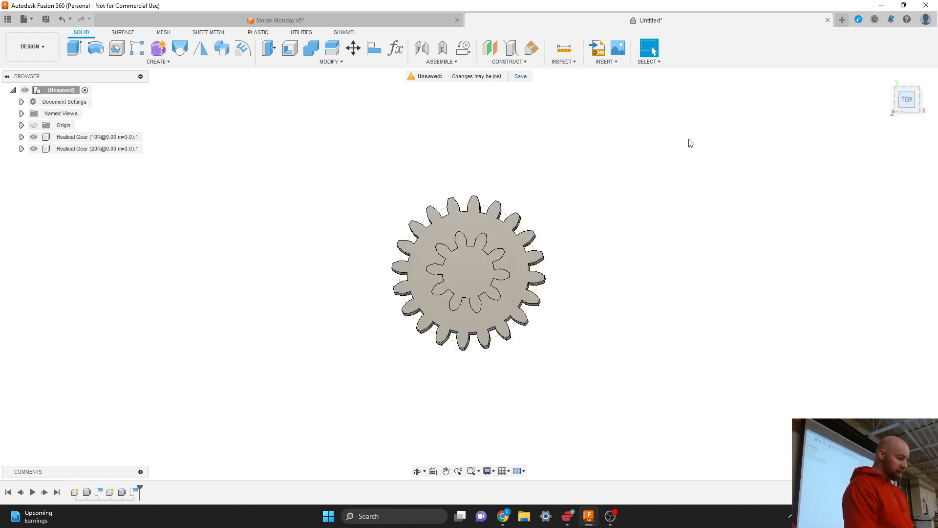
scroll(511, 240, up, 3)
scroll(510, 240, up, 5)
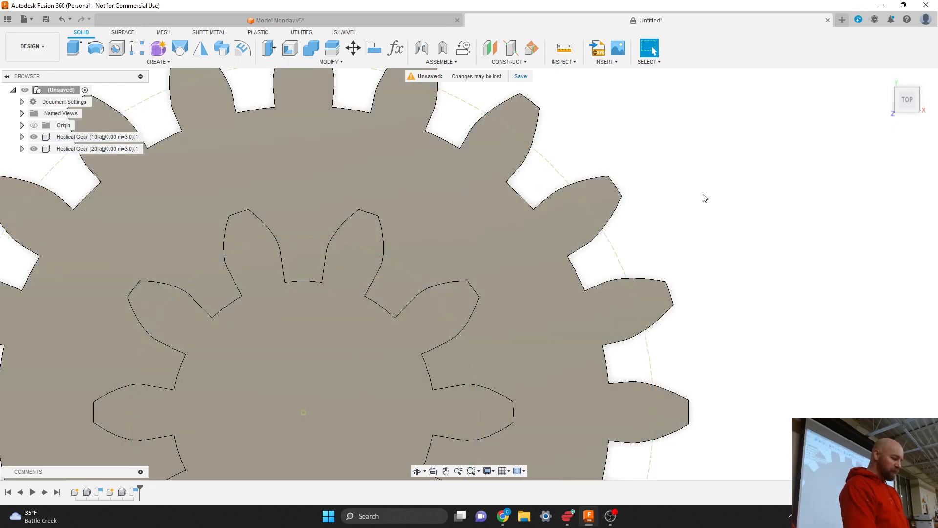
scroll(705, 198, down, 4)
click(478, 310)
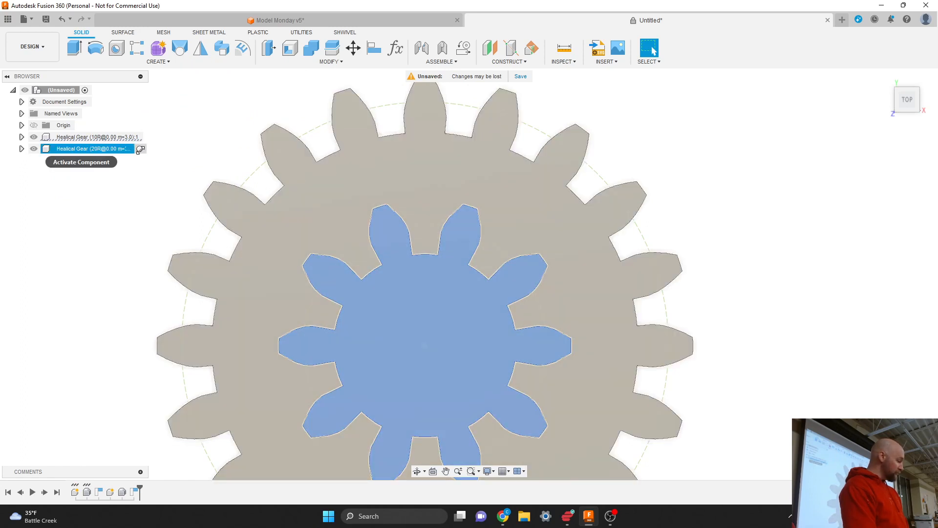
click(140, 150)
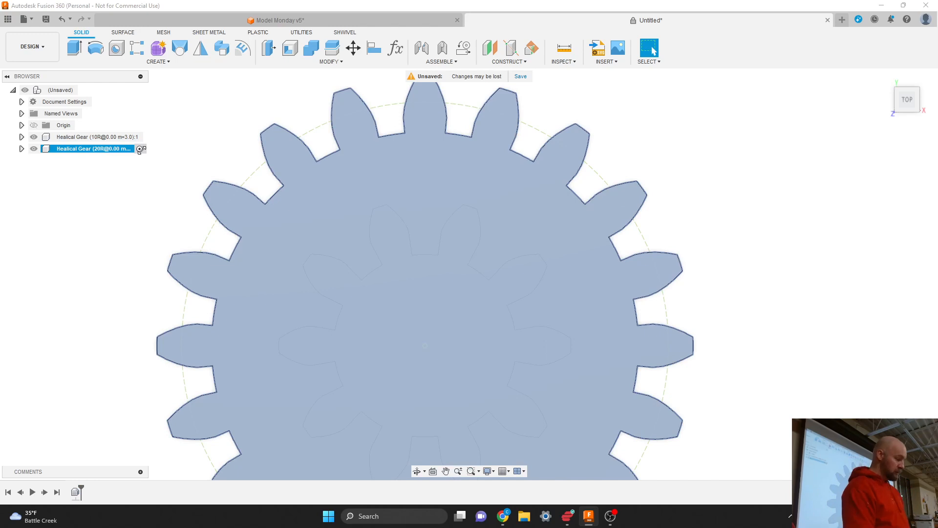
click(21, 149)
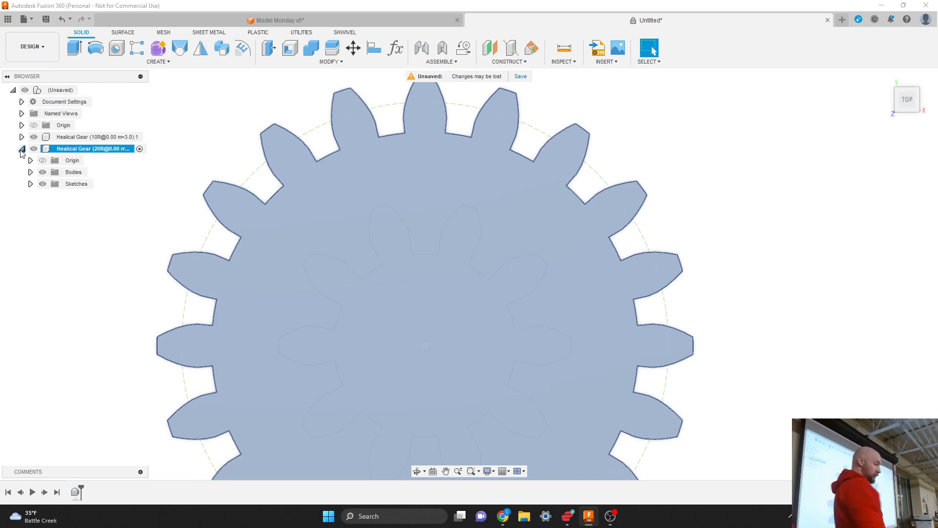
click(30, 184)
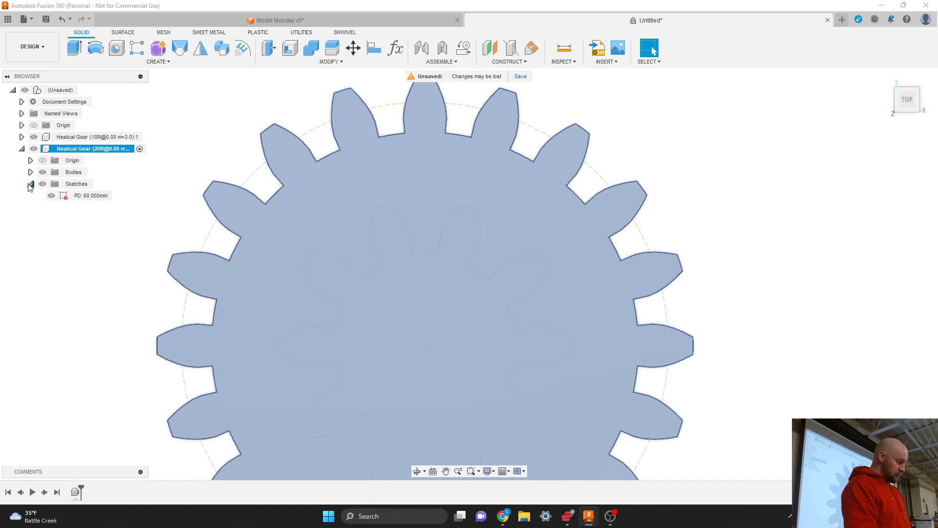
click(87, 196)
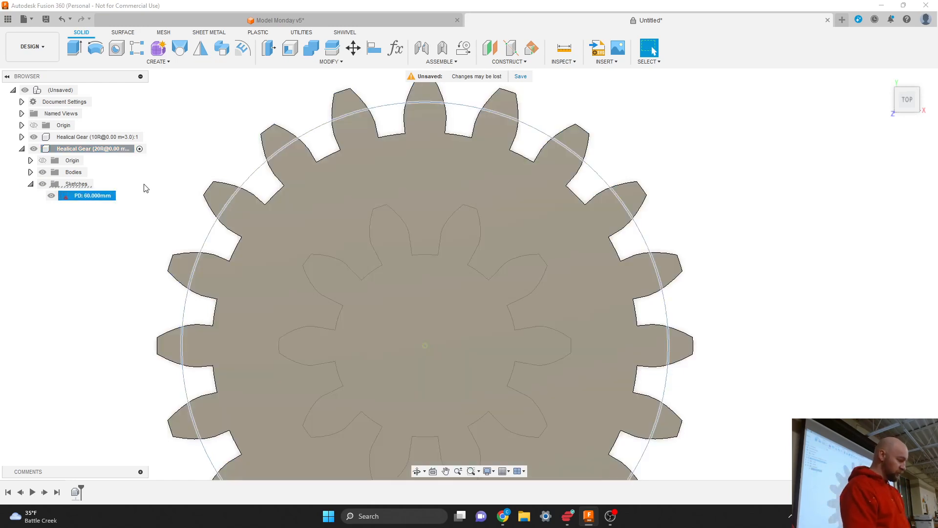
- Look through the commands available for the 20-tooth gear's pitch diameter sketch
right_click(92, 197)
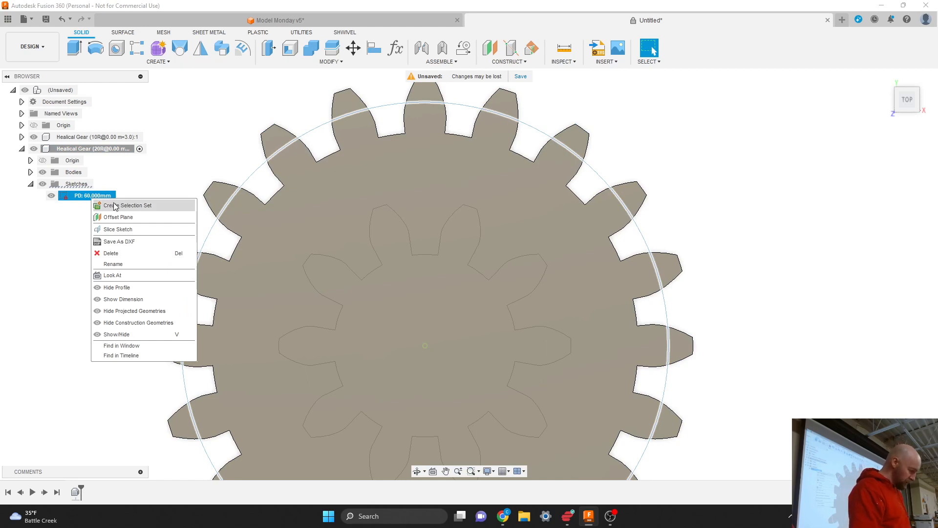
double_click(78, 193)
key(Escape)
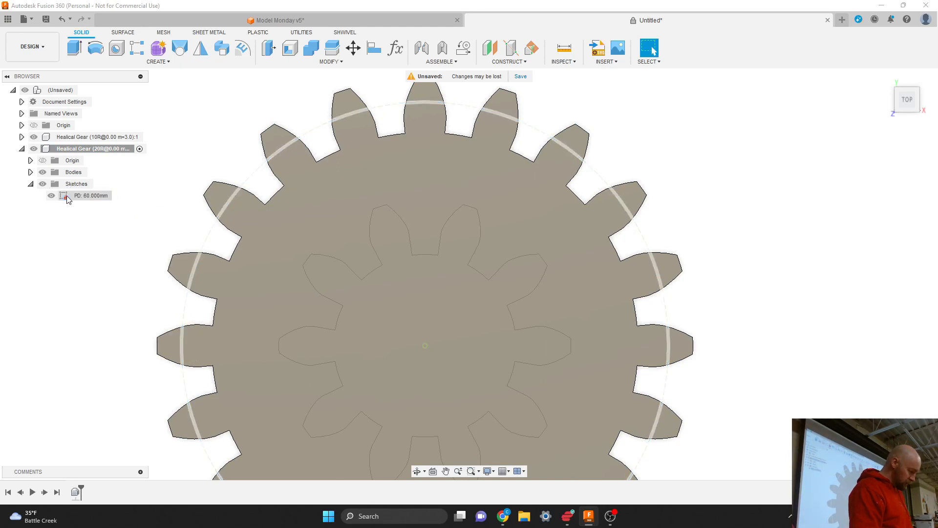
right_click(72, 197)
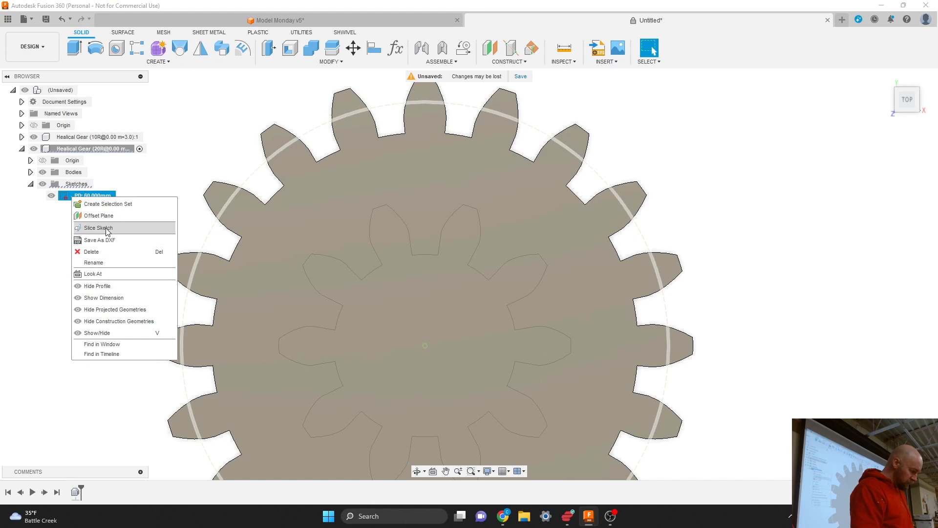
click(186, 145)
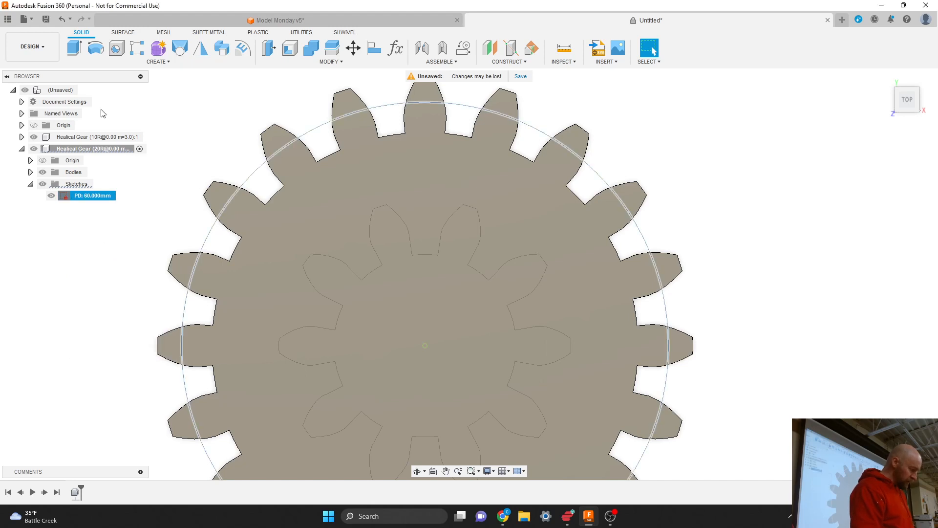
- Reactivate the top-level component and collapse the 20-tooth gear's contents
click(84, 90)
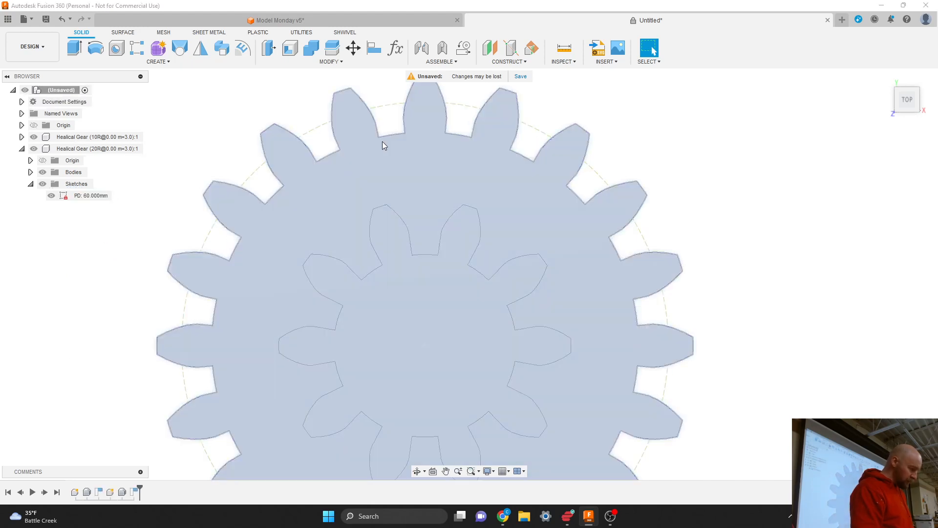
click(665, 199)
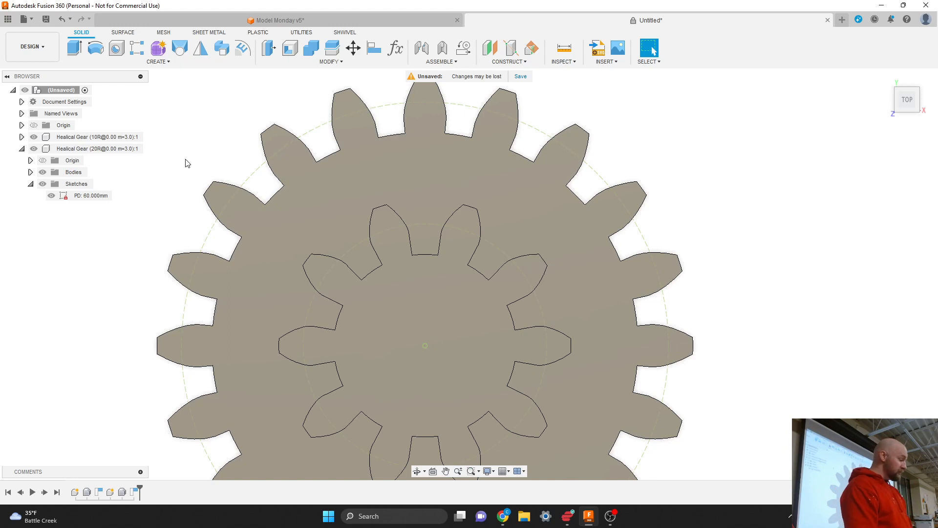
click(22, 149)
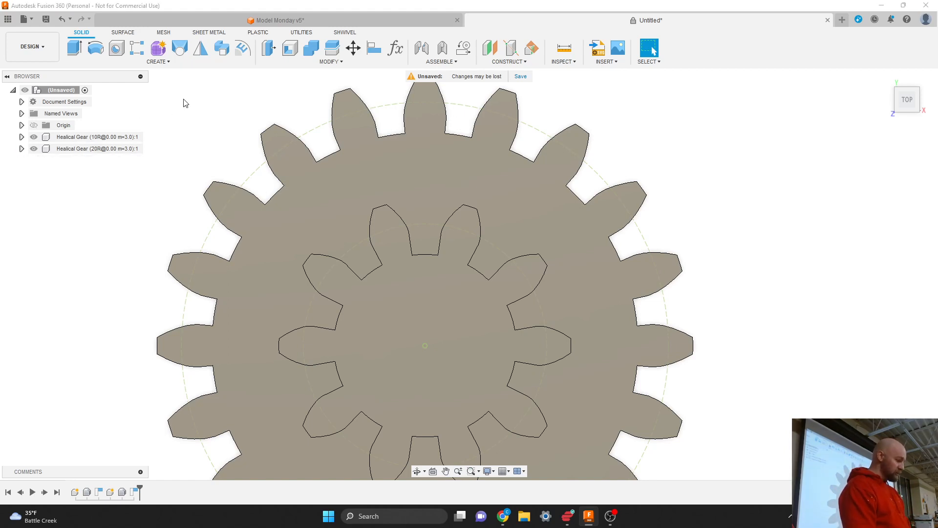
- Move the 20-tooth gear component about 1.772 in along X and 0.038 in along Y, beside the 10-tooth gear
click(162, 63)
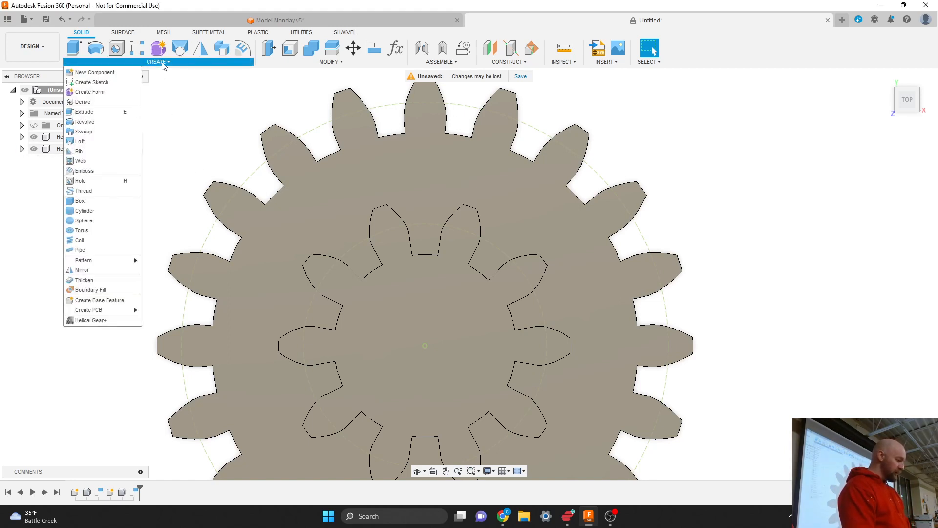
click(331, 62)
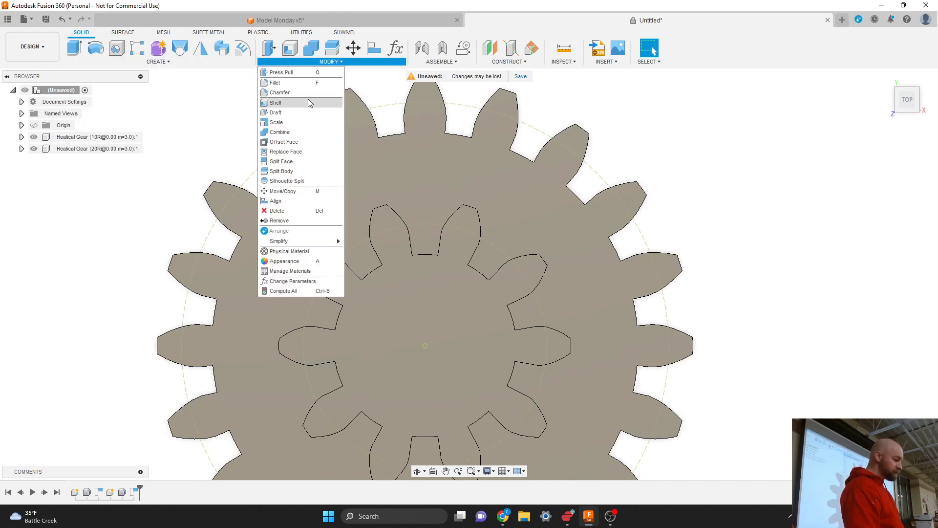
click(283, 192)
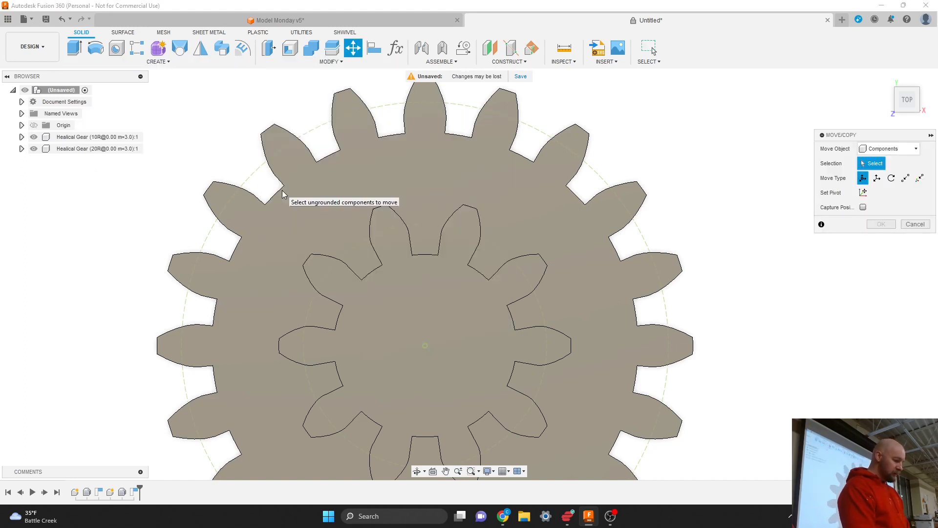
click(284, 192)
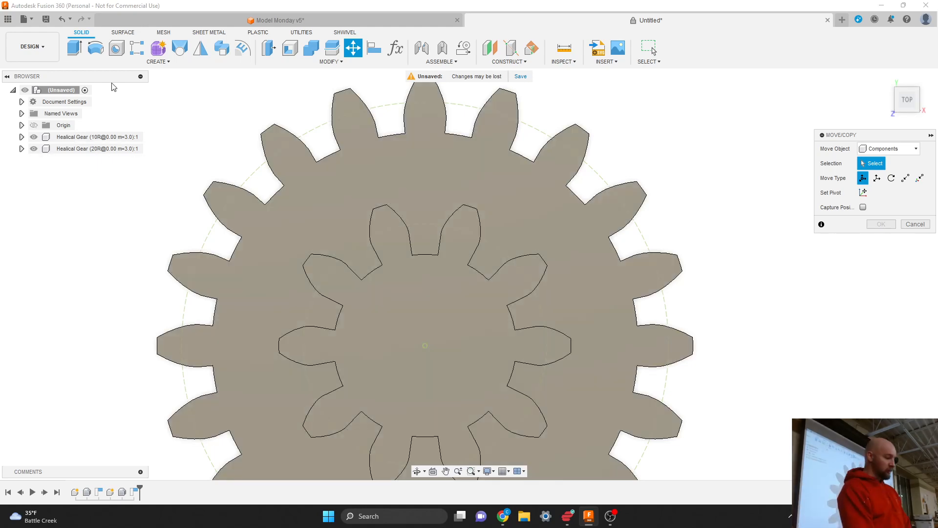
click(452, 159)
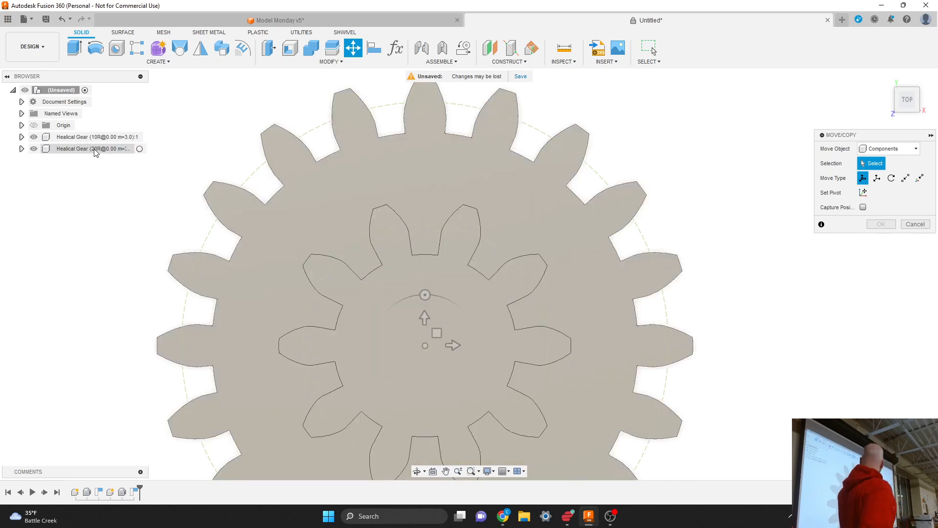
click(96, 151)
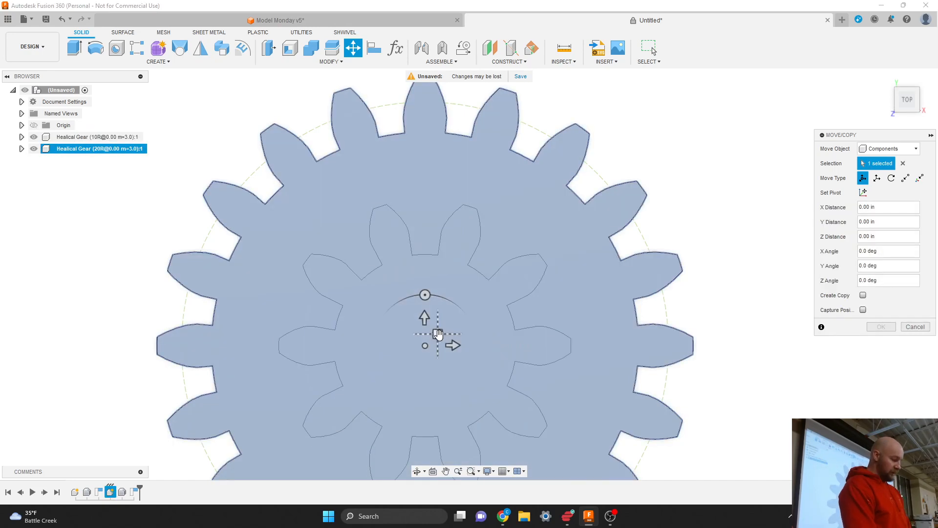
drag(438, 334, 802, 328)
- Adjust the 20-tooth gear's move to about 1.773 in along X and 0.008 in along Y, level with the 10-tooth gear
scroll(727, 403, up, 4)
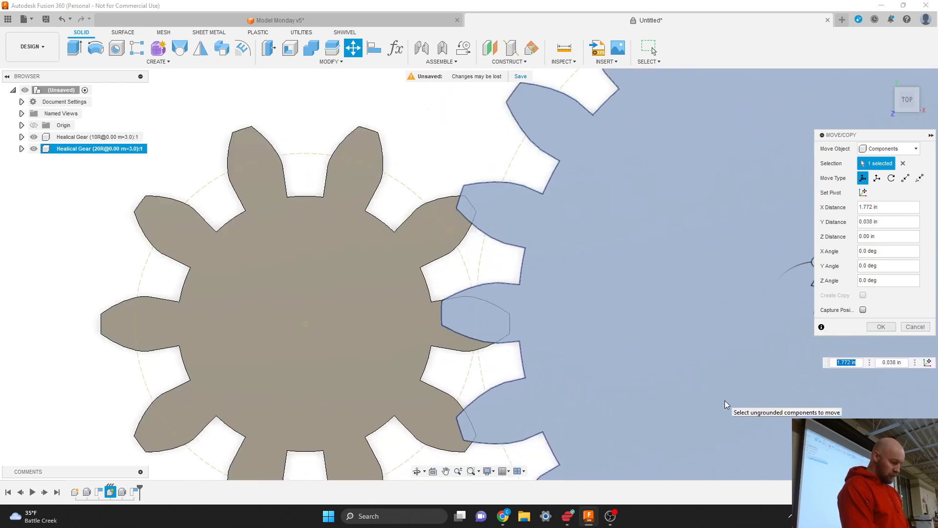
scroll(430, 377, down, 4)
scroll(665, 353, up, 4)
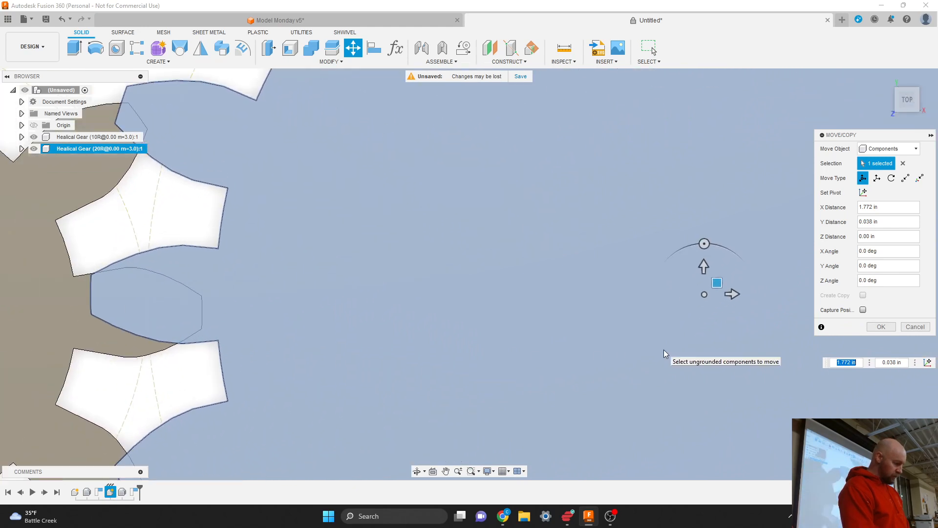
drag(718, 282, 717, 297)
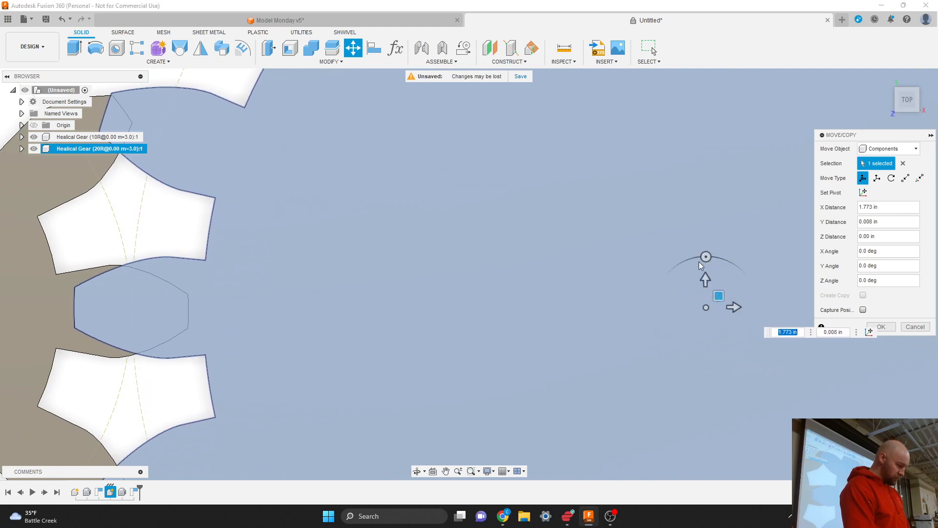
- Rotate the 20-tooth gear about Z, trying -9 deg before setting the angle to -8.5 deg
drag(705, 257, 713, 258)
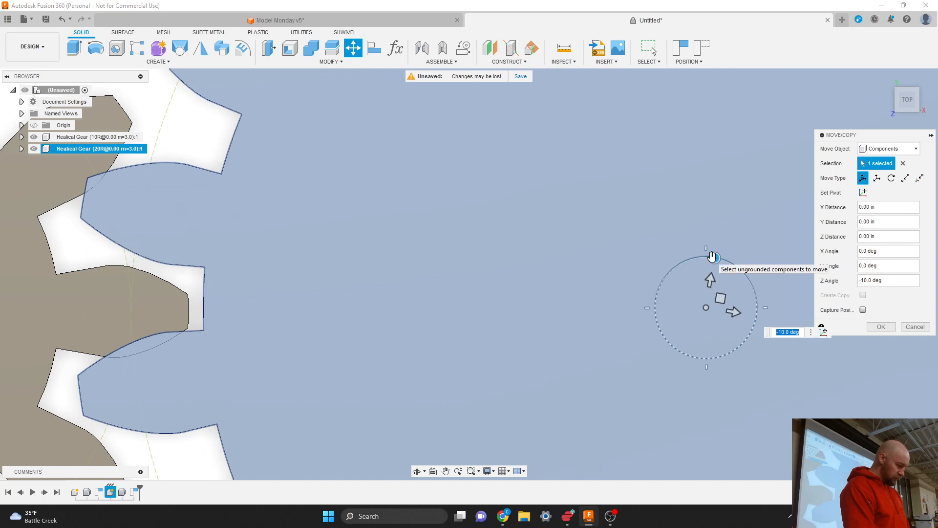
text(-9)
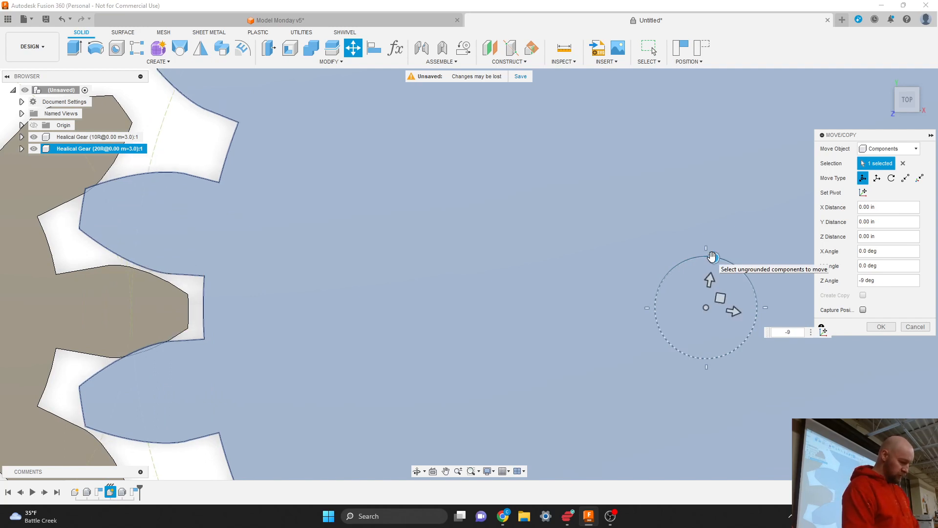
key(BackSpace)
text(8.5)
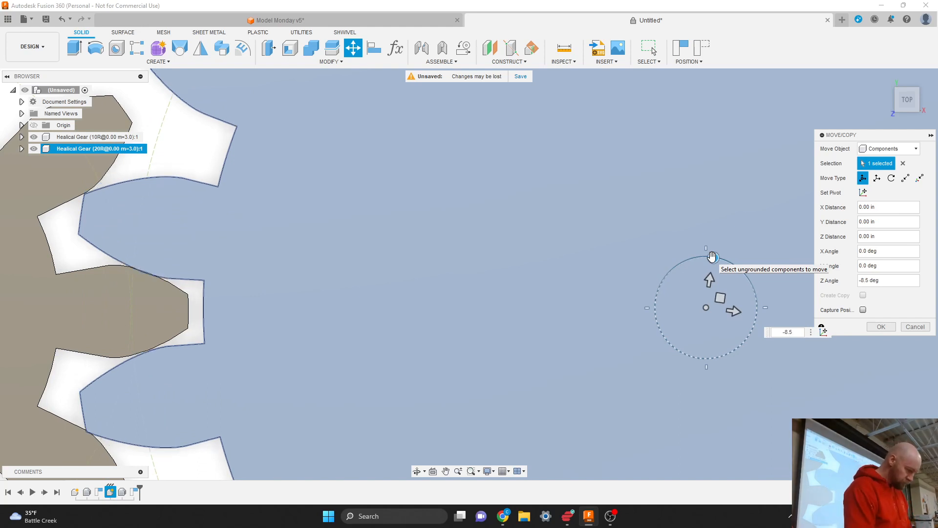
- Nudge the 20-tooth gear about 0.003 in along X and 0.003 in along Y and finish the move
click(718, 296)
drag(719, 296, 720, 294)
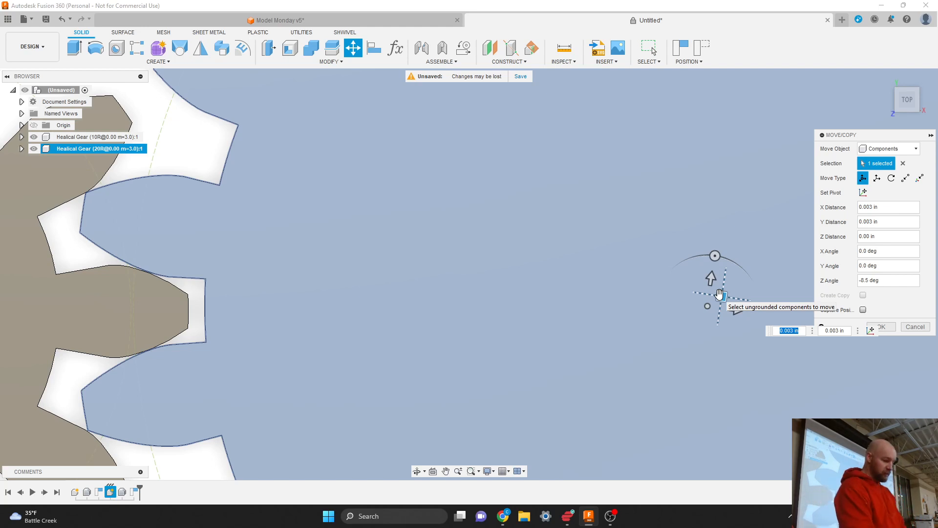
click(885, 327)
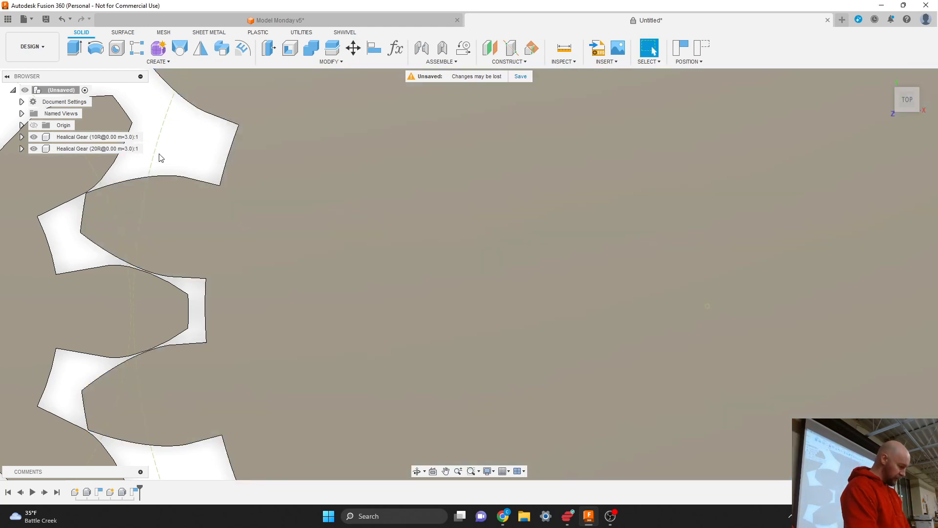
- Highlight the pitch circles of both gears and examine how they meet at the meshing tooth
ctrl+click(101, 186)
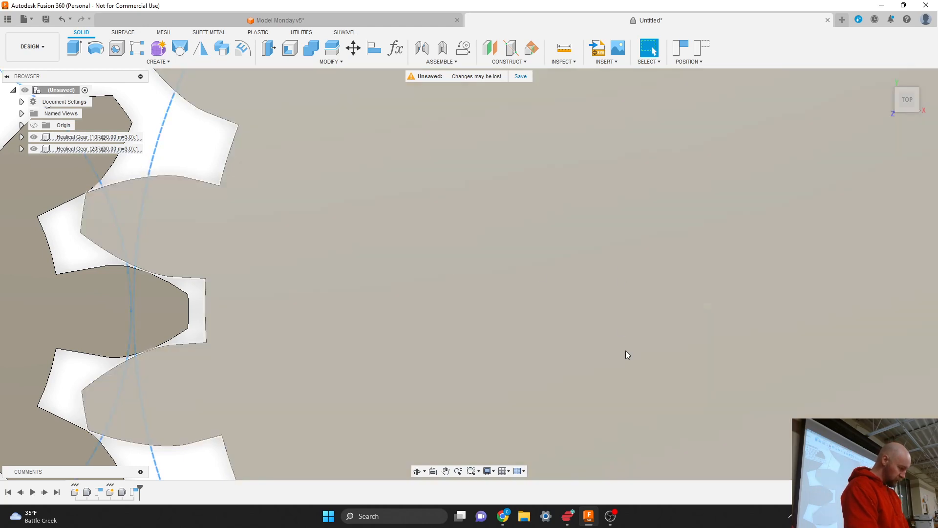
scroll(625, 350, down, 5)
scroll(331, 328, up, 6)
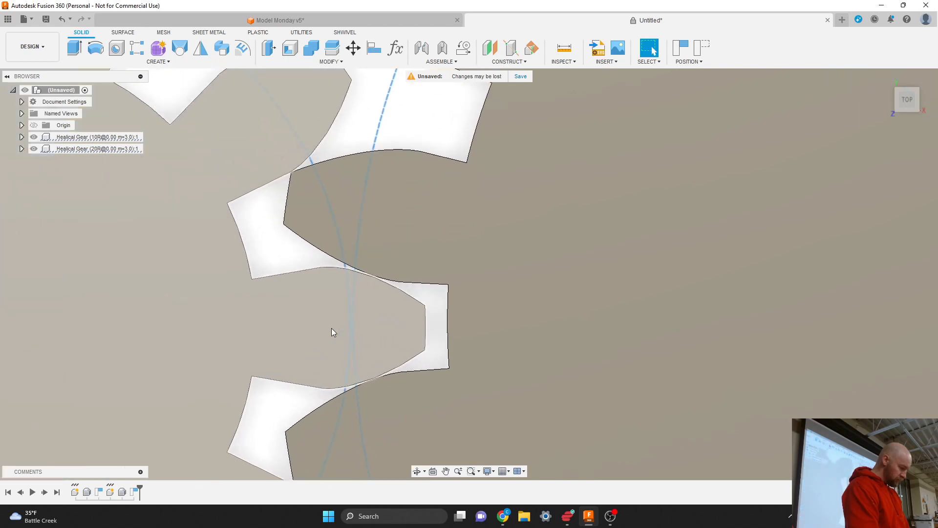
scroll(332, 328, up, 2)
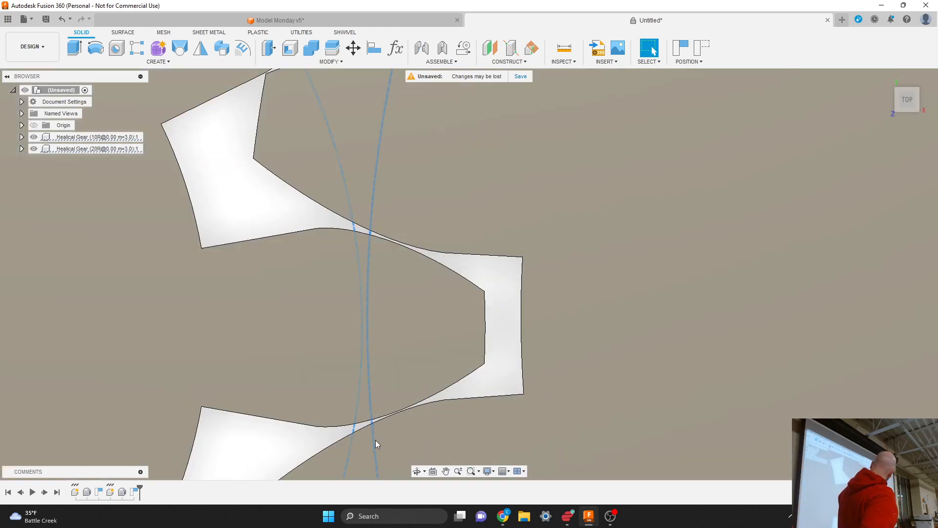
scroll(363, 402, up, 2)
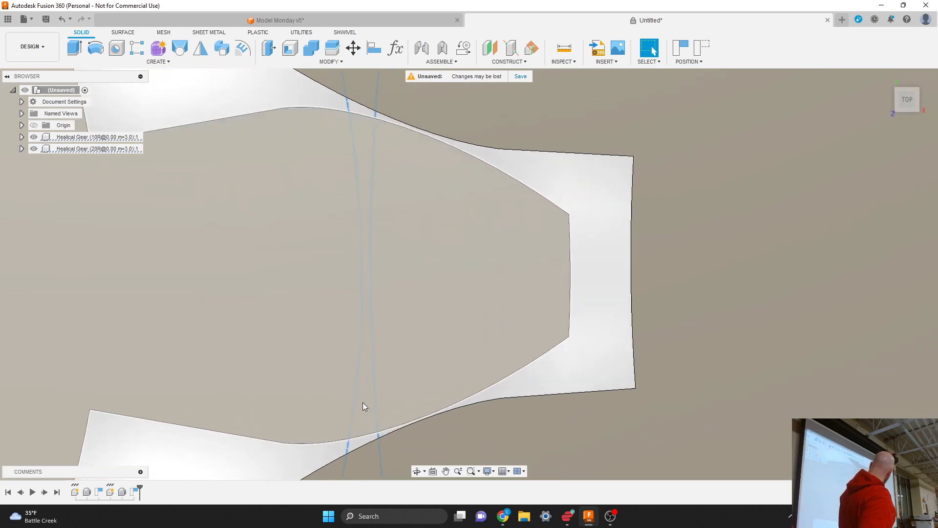
scroll(363, 402, up, 1)
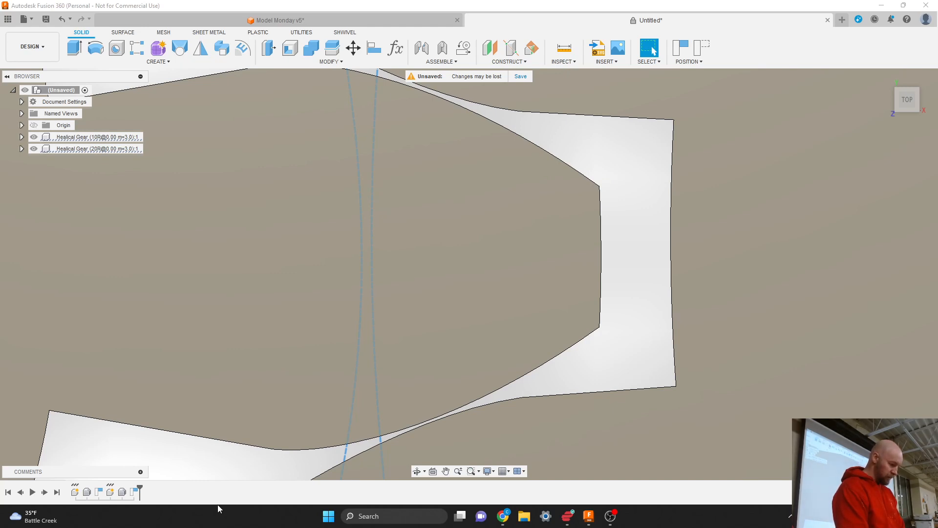
scroll(369, 323, down, 3)
scroll(369, 324, down, 8)
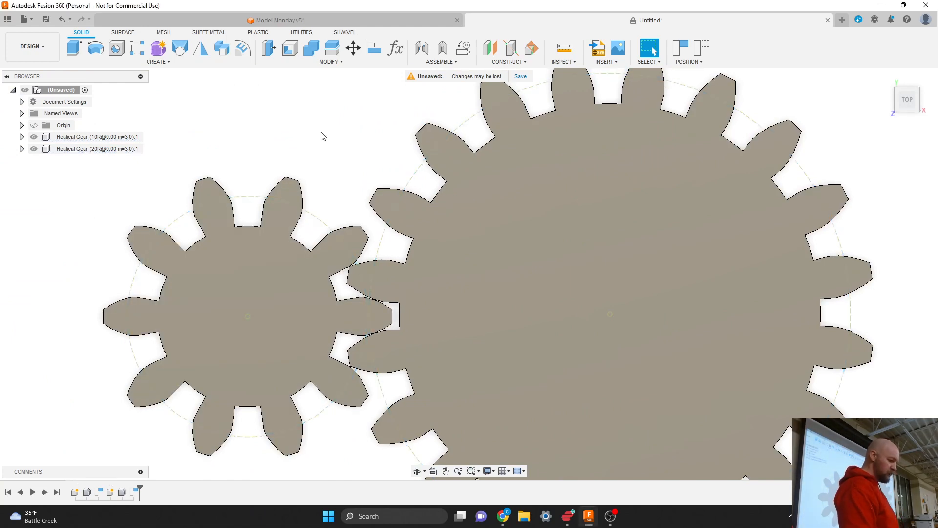
scroll(321, 136, up, 1)
scroll(322, 137, down, 1)
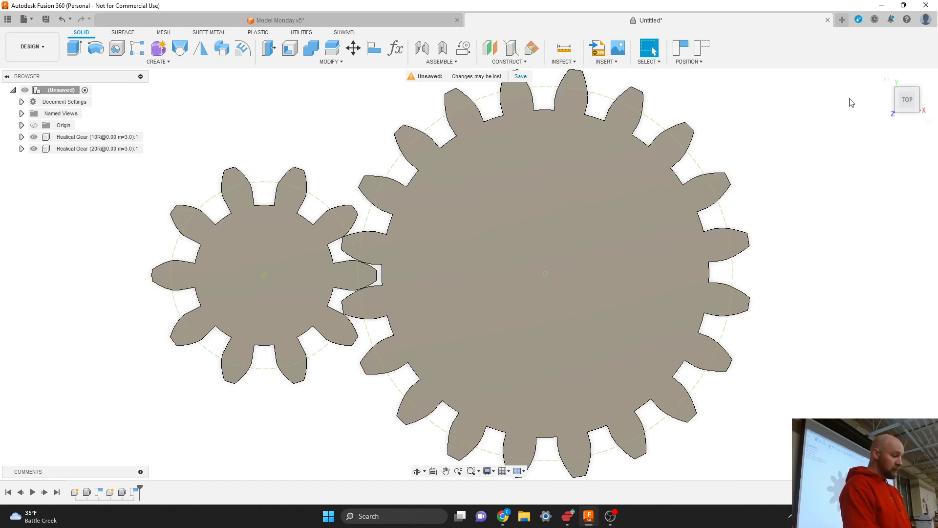
- Capture the current position of the meshed gears and view both gears from the top
mouse_move(908, 101)
mouse_down()
mouse_move(883, 101)
mouse_move(869, 87)
mouse_move(885, 86)
mouse_up()
click(906, 99)
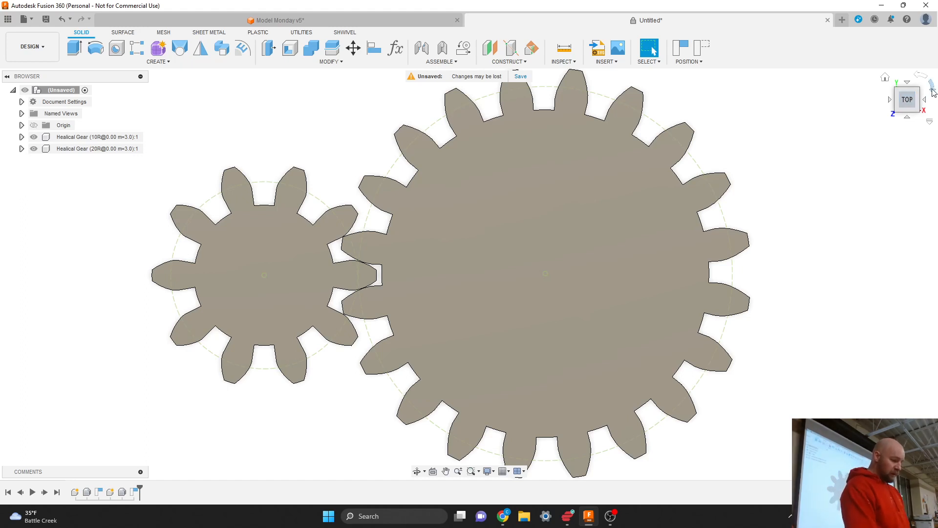
click(682, 49)
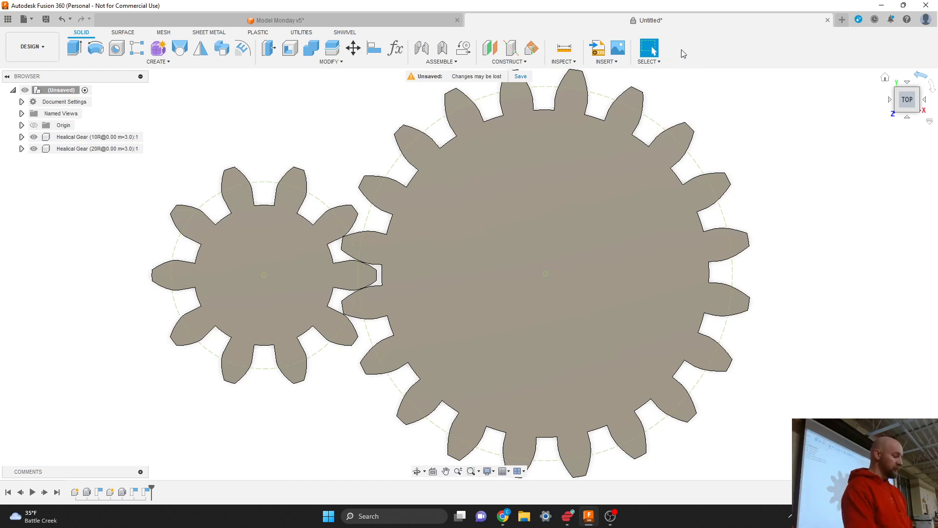
scroll(724, 177, down, 1)
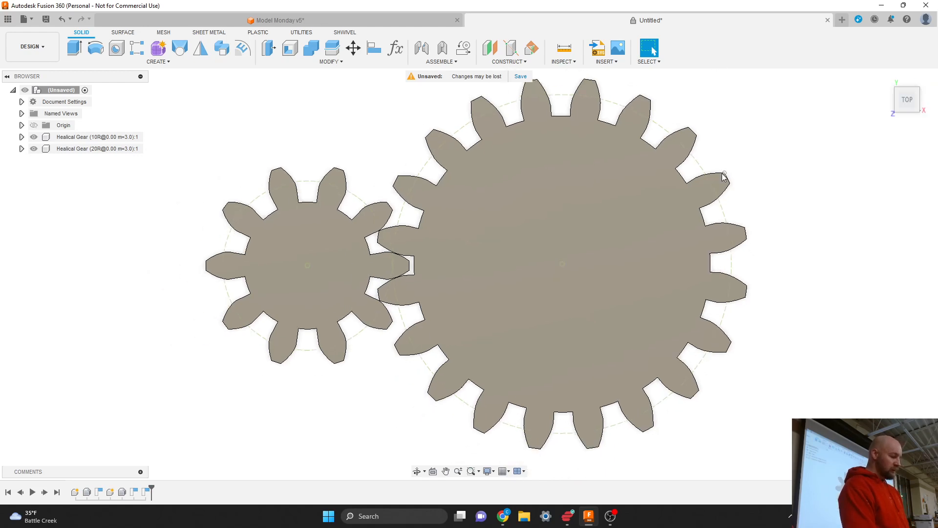
scroll(723, 176, down, 1)
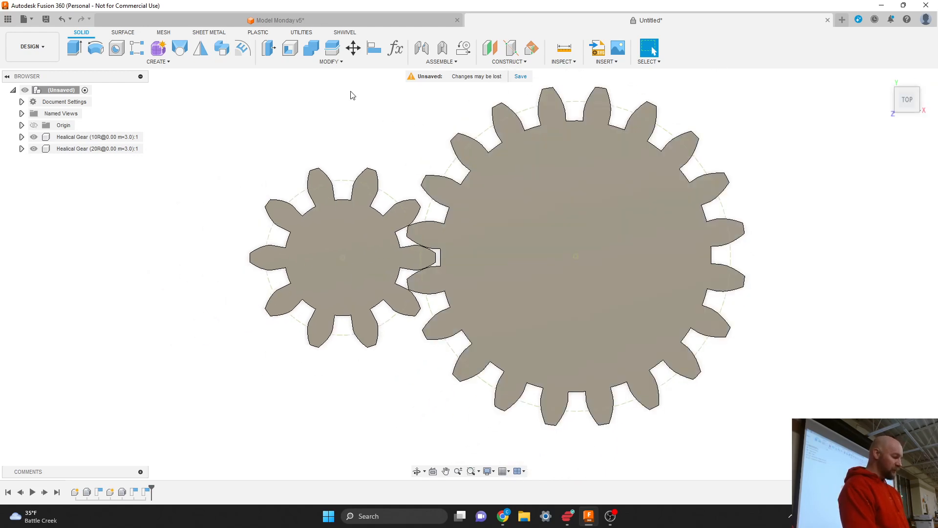
- Undo the captured position of the 20-tooth gear
click(166, 63)
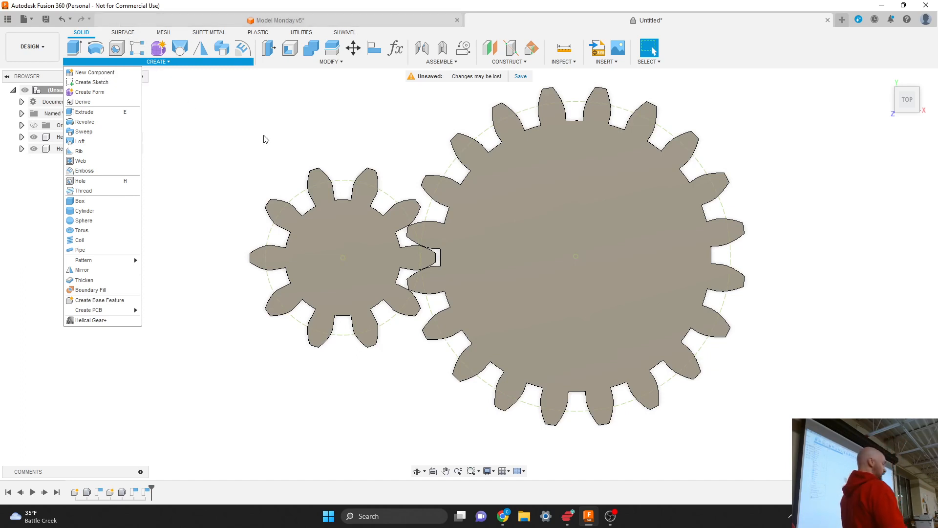
click(276, 94)
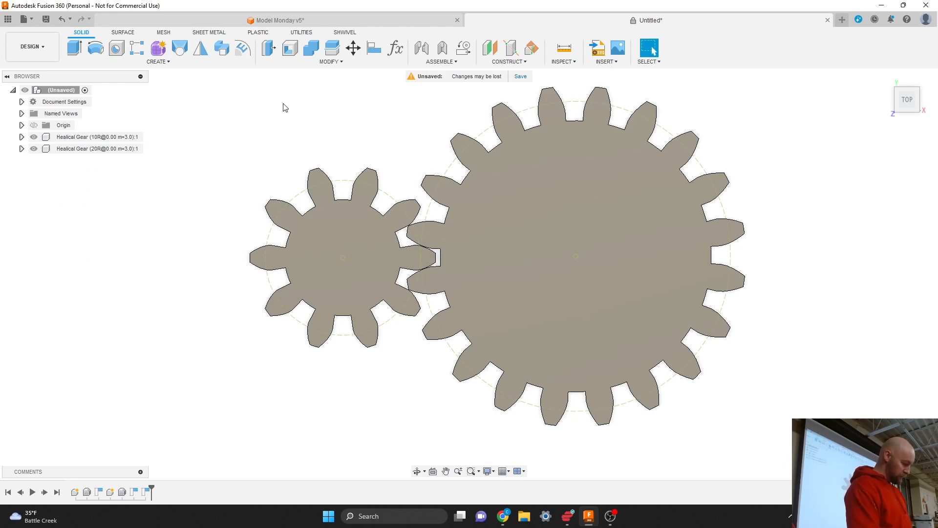
key(ctrl+z)
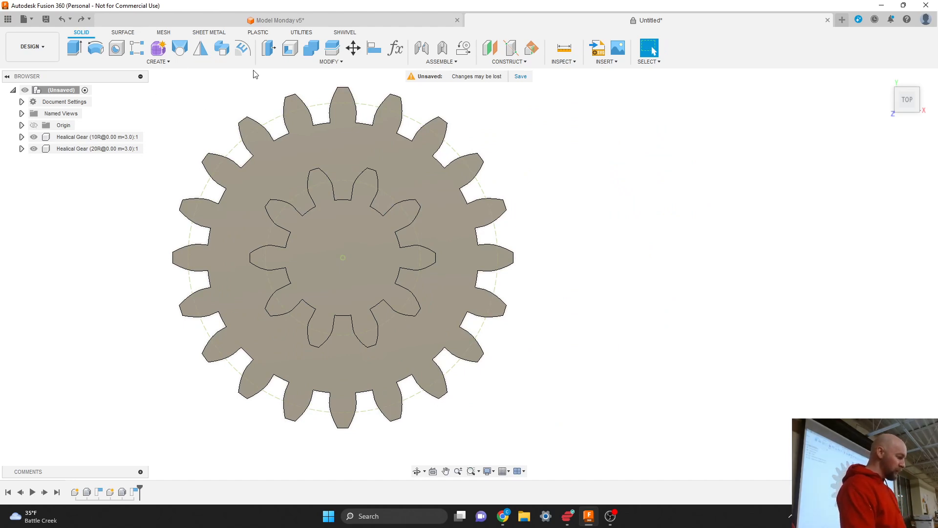
- Start Move/Copy with its dialog beside the gears, trying Bodies as the object type before returning to Components
click(306, 64)
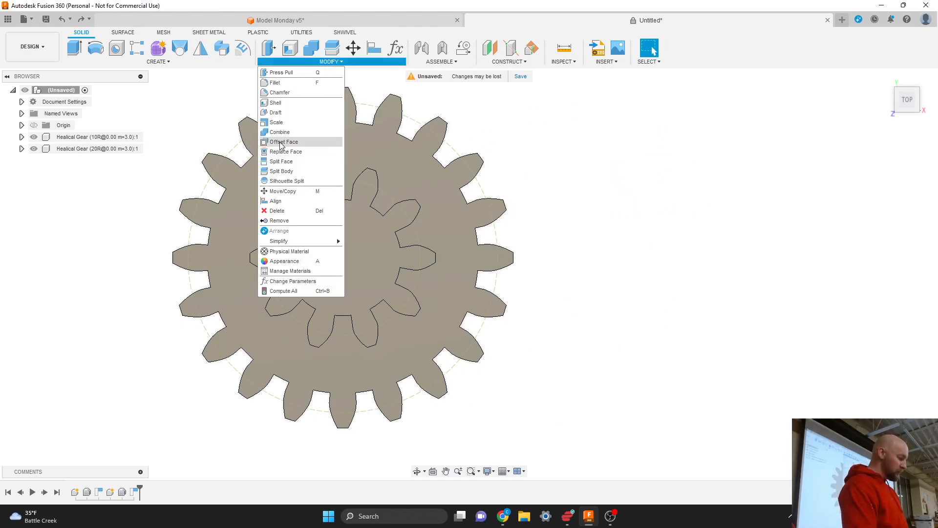
click(282, 193)
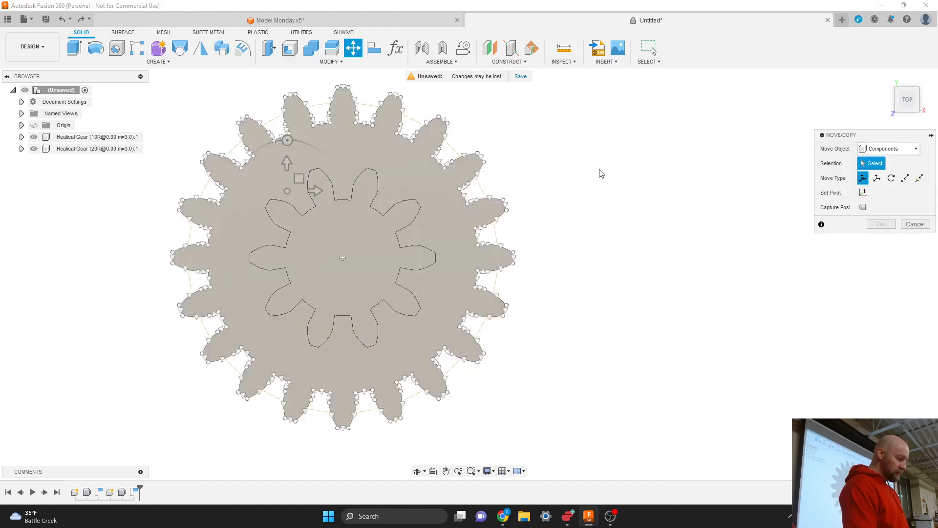
drag(856, 138, 571, 193)
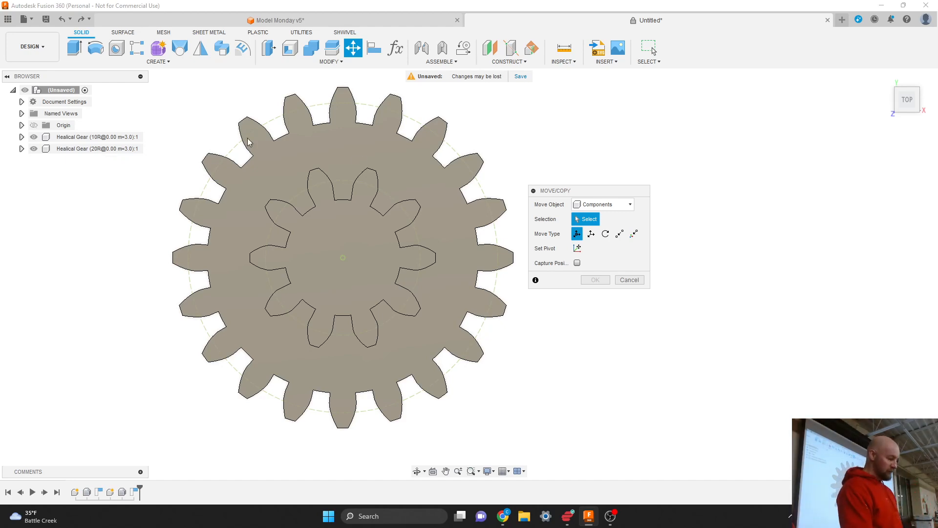
click(601, 204)
click(600, 225)
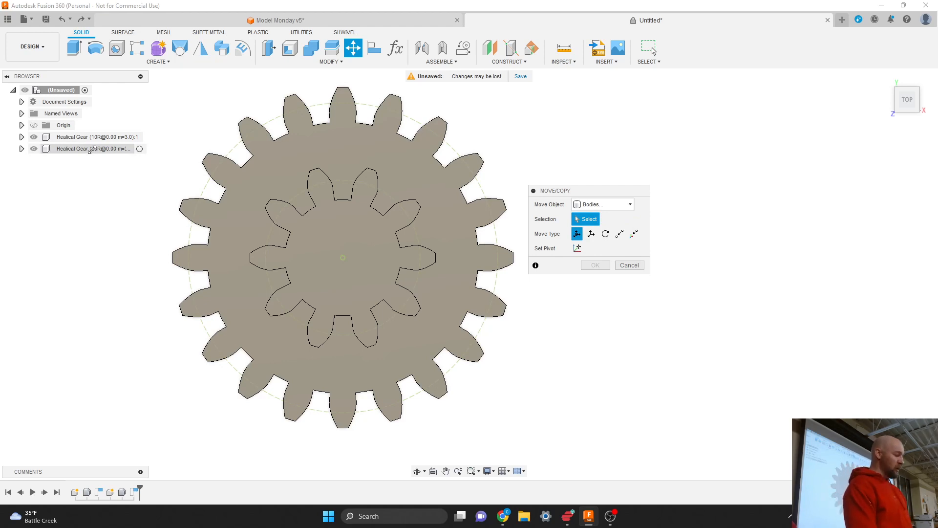
click(606, 204)
click(606, 215)
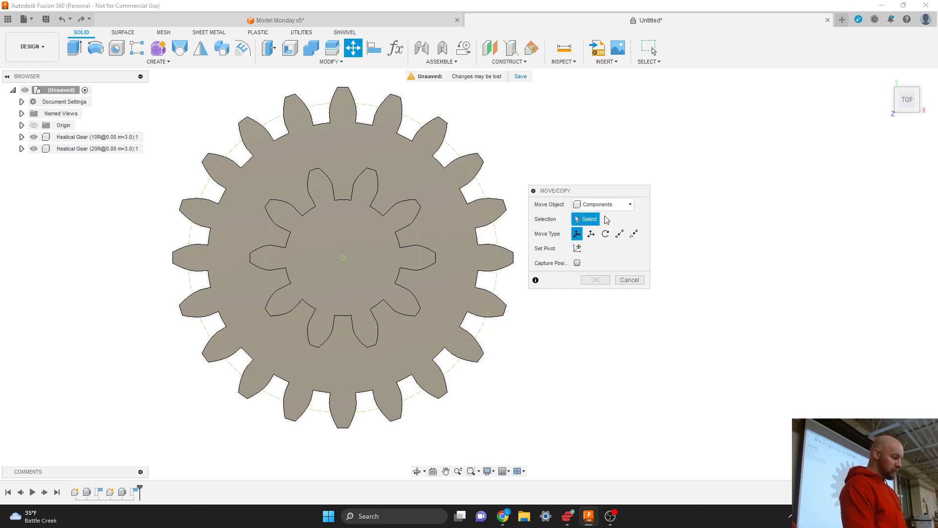
- Move the 20-tooth gear component about 1.778 in along X and -0.056 in along Y, beside the 10-tooth gear
click(354, 243)
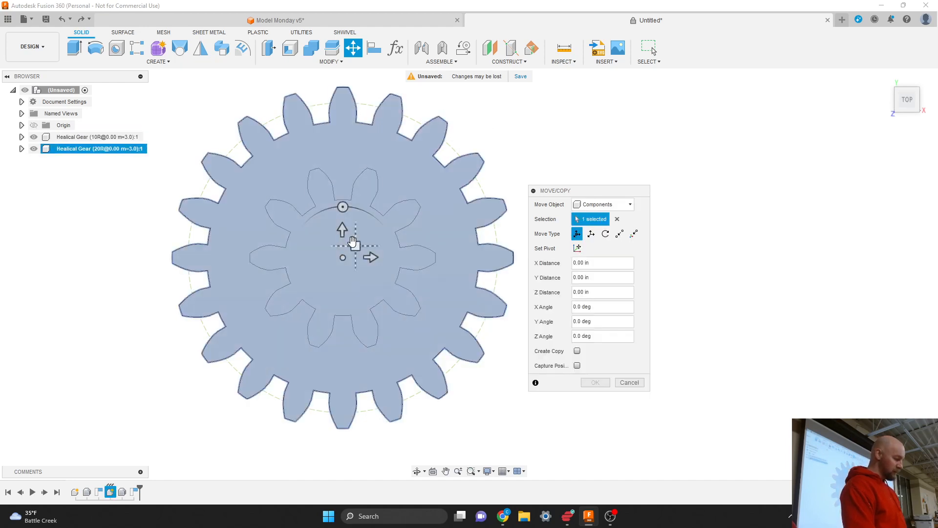
drag(356, 248, 585, 264)
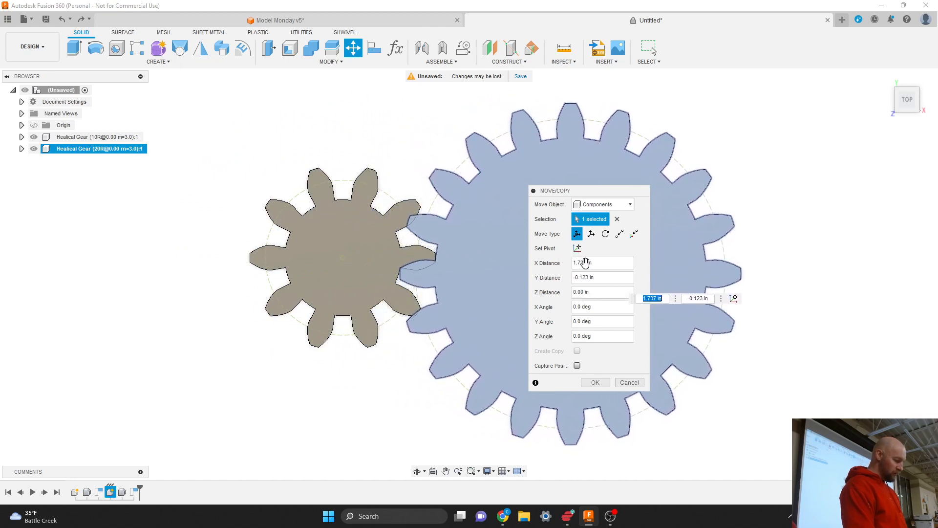
drag(570, 190, 708, 247)
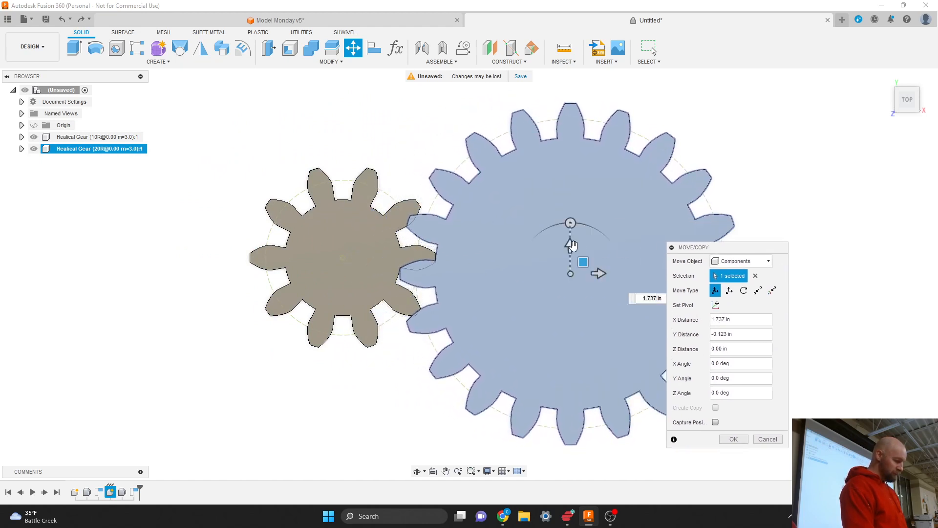
drag(583, 261, 586, 259)
scroll(515, 231, up, 5)
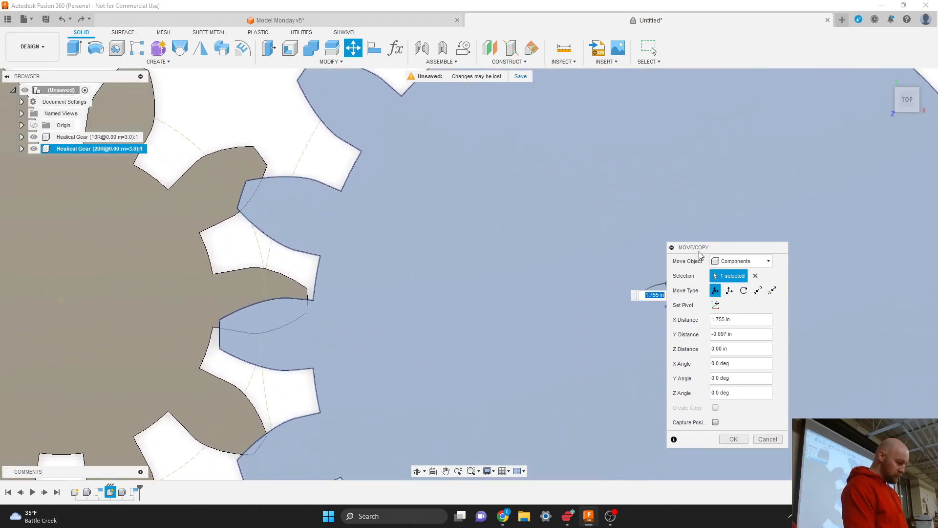
drag(699, 253, 778, 268)
drag(684, 319, 693, 307)
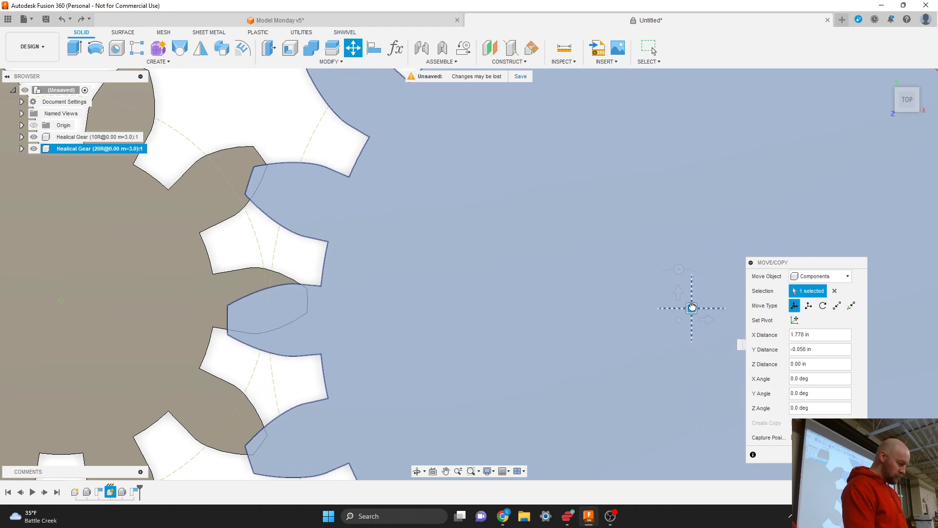
- Rotate the 20-tooth gear component -11.5 deg about Z and nudge it 0.001 in along X and 0.004 in along Y
drag(679, 268, 692, 265)
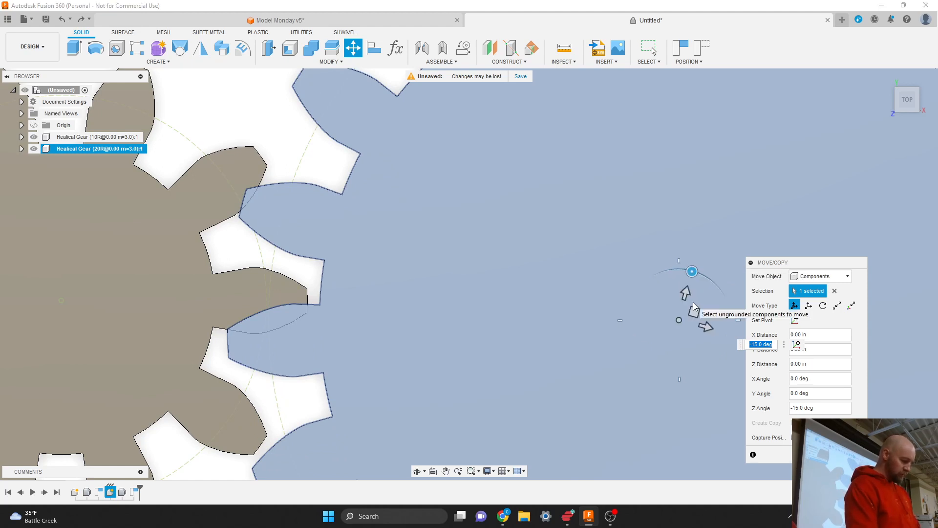
text(-9)
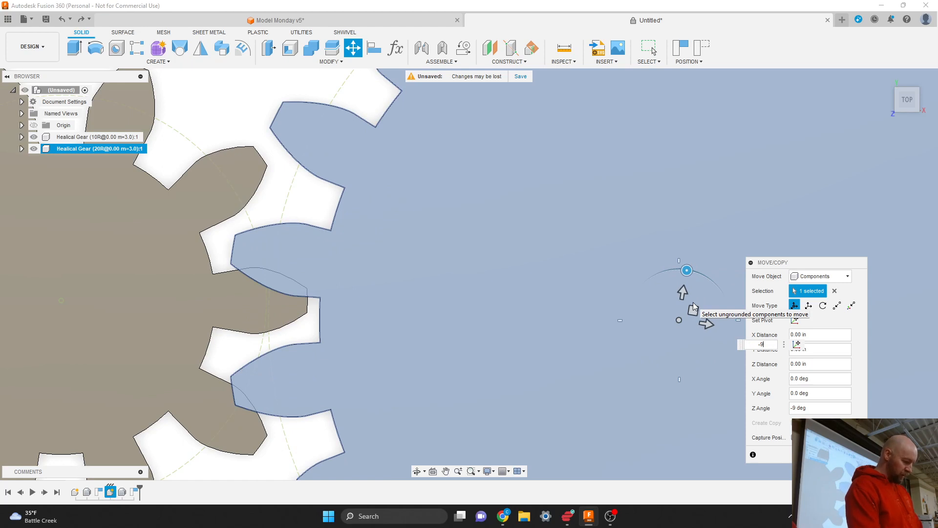
key(BackSpace)
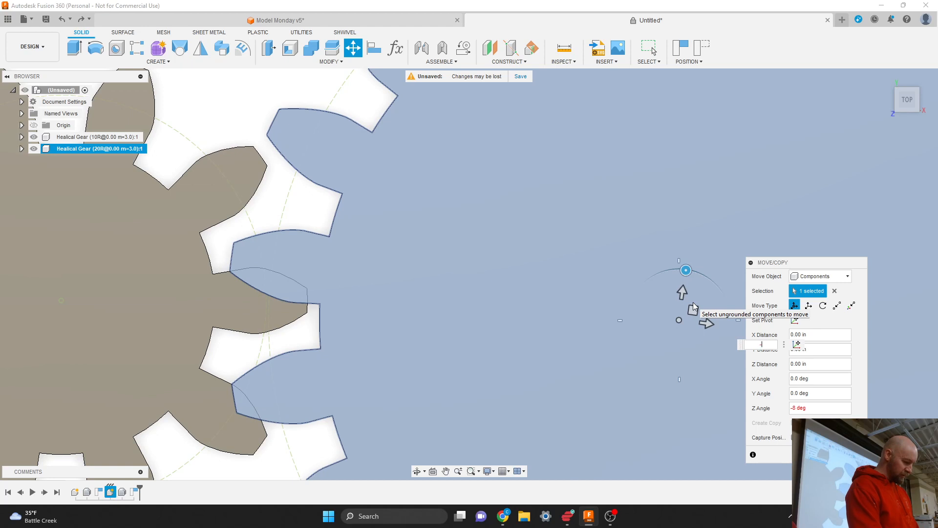
text(10)
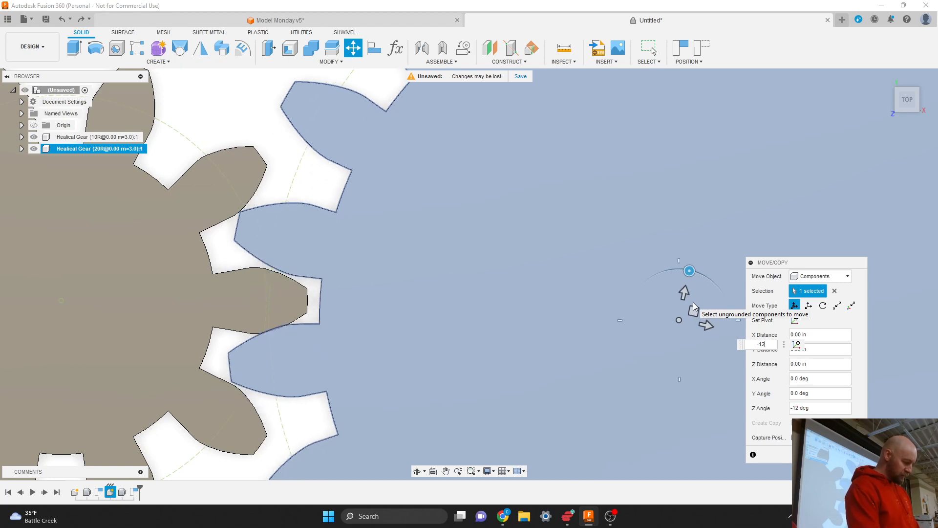
text(.5)
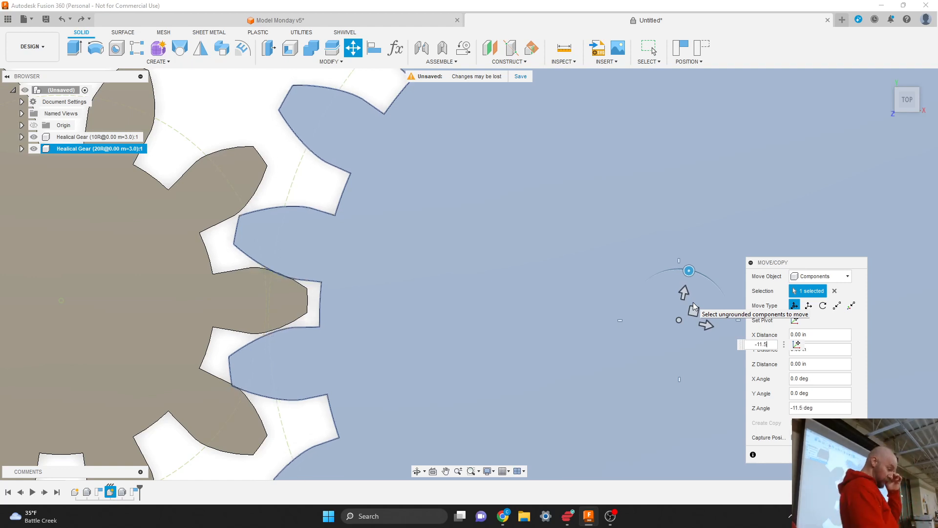
drag(693, 303, 693, 307)
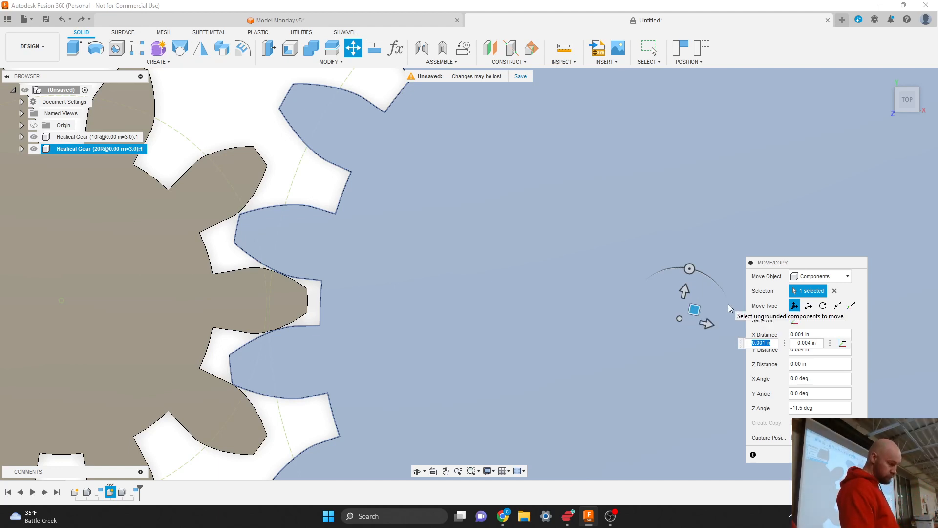
key(Return)
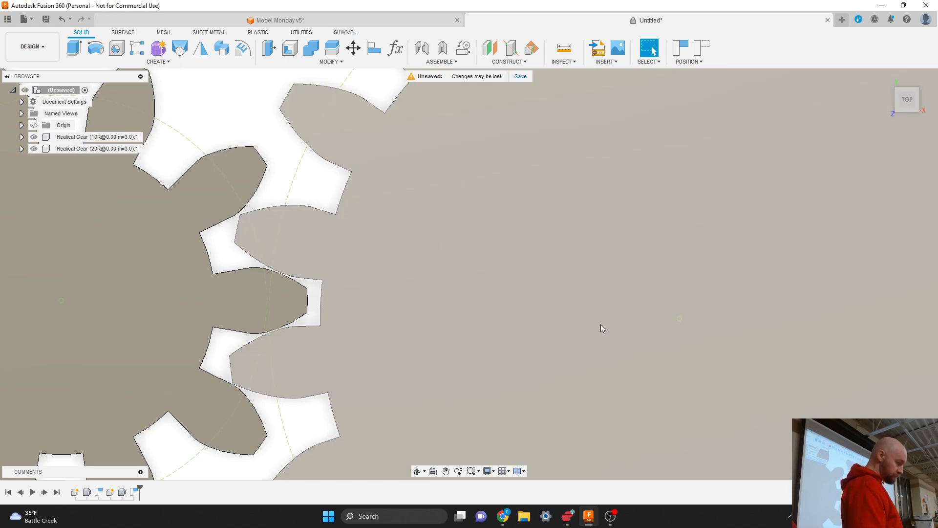
- Inspect the pitch circles and tooth clearance where the two gears mesh, and capture the position of the 20-tooth gear
scroll(256, 315, up, 5)
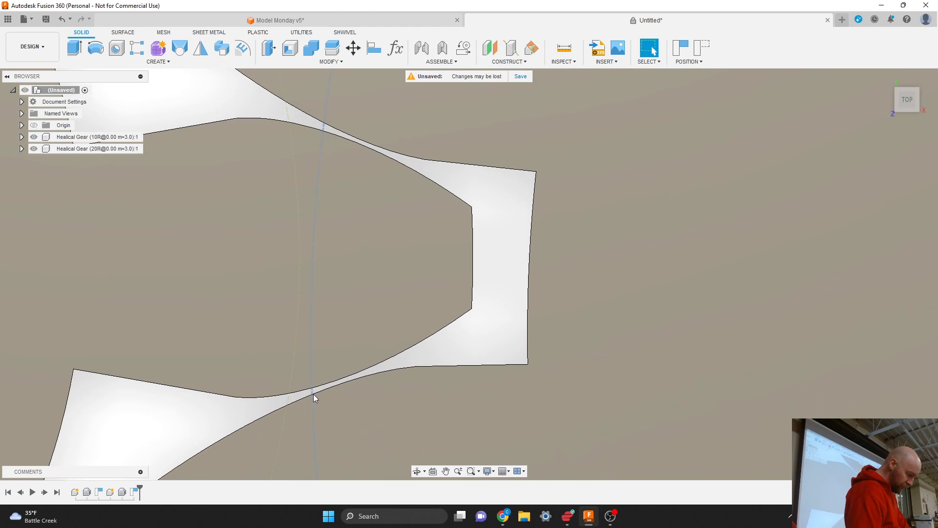
click(314, 396)
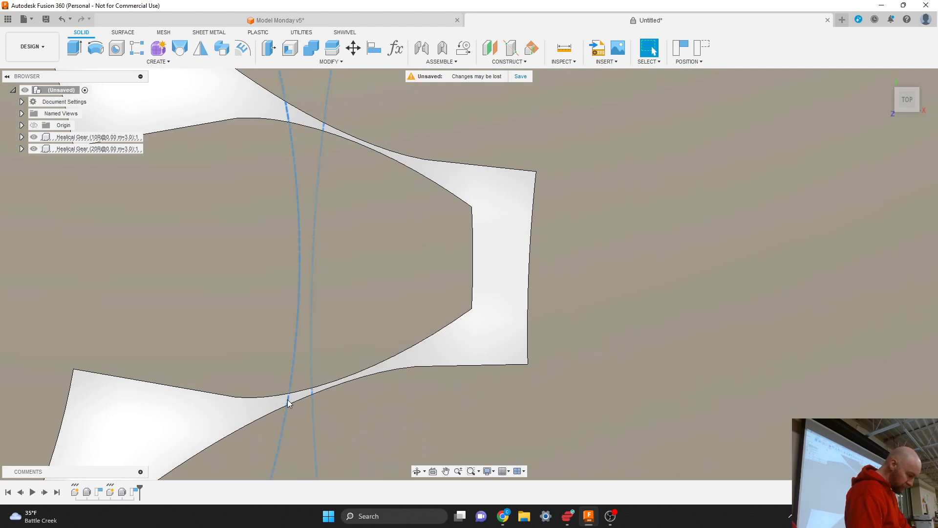
scroll(390, 424, down, 5)
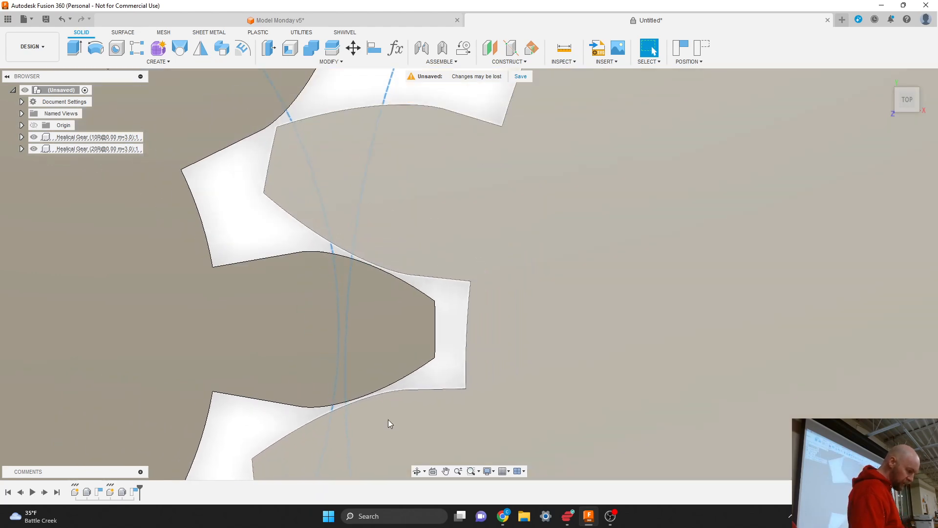
scroll(367, 258, down, 3)
scroll(365, 365, up, 6)
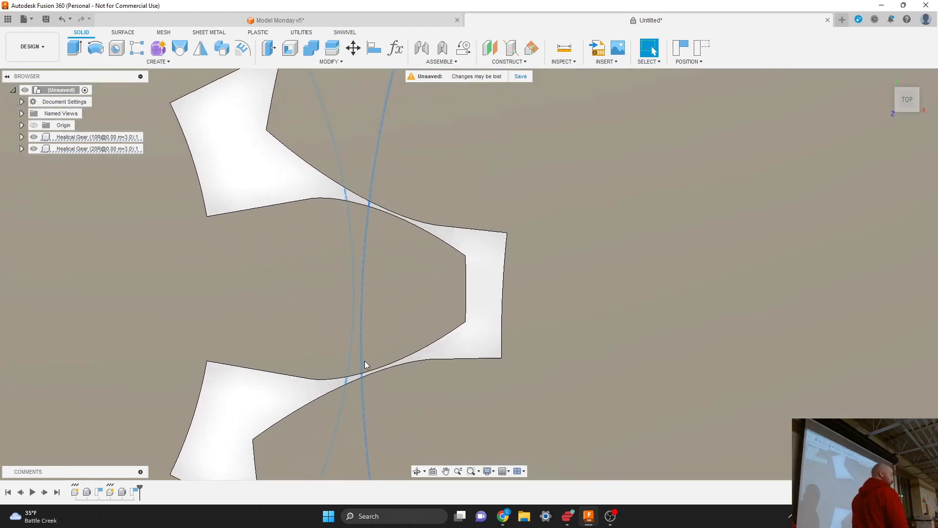
scroll(365, 364, down, 5)
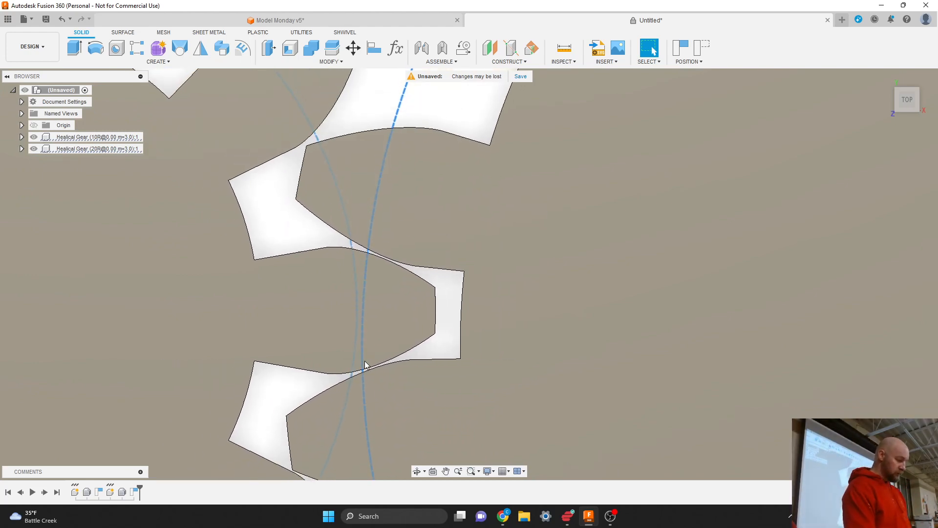
scroll(366, 364, down, 4)
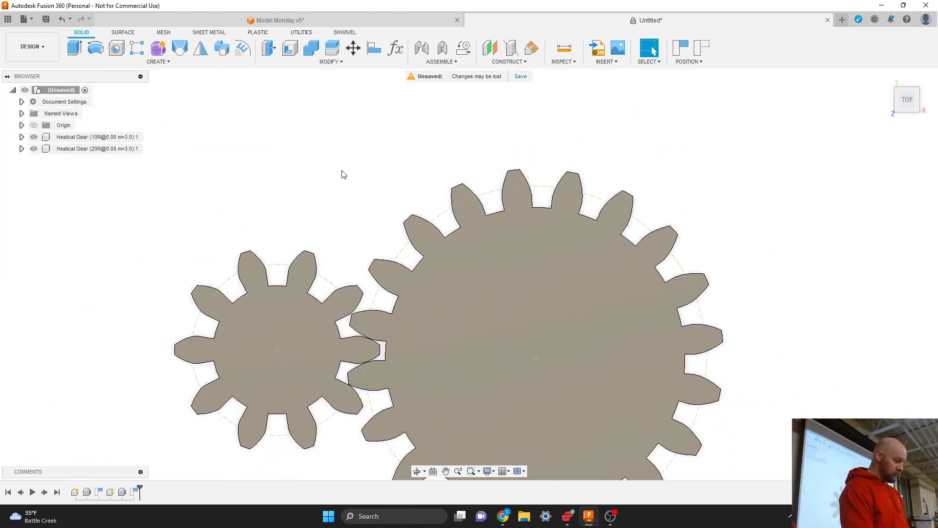
scroll(371, 269, down, 2)
scroll(491, 246, down, 1)
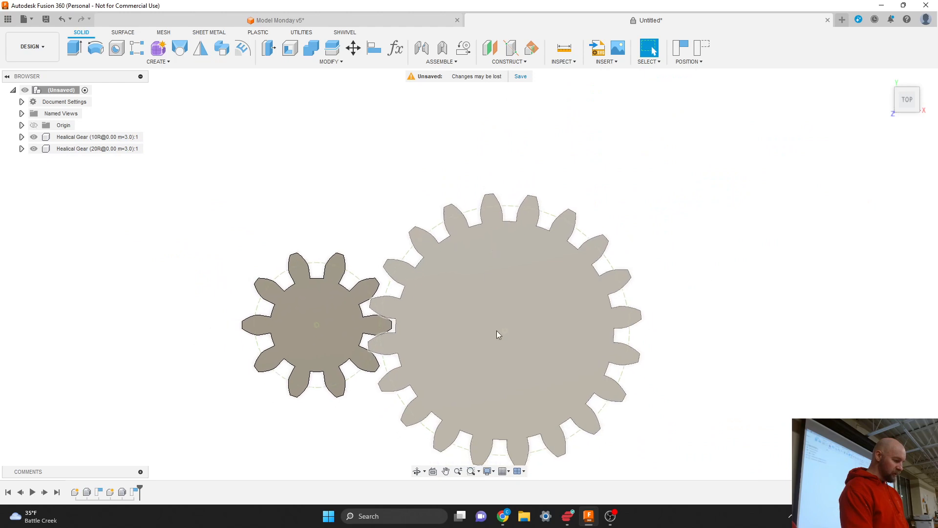
click(681, 51)
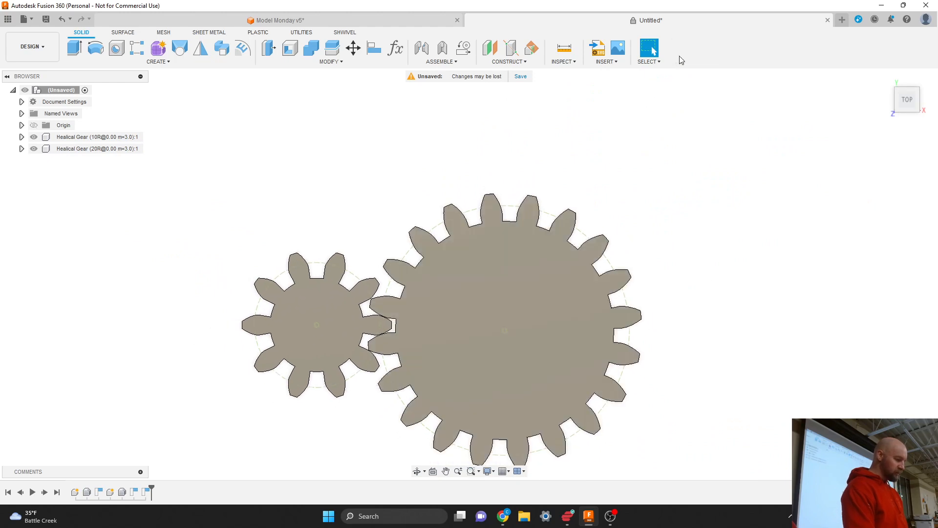
- Start another external gear with Helical Gear+, set it to 10 teeth and enable its preview
click(150, 62)
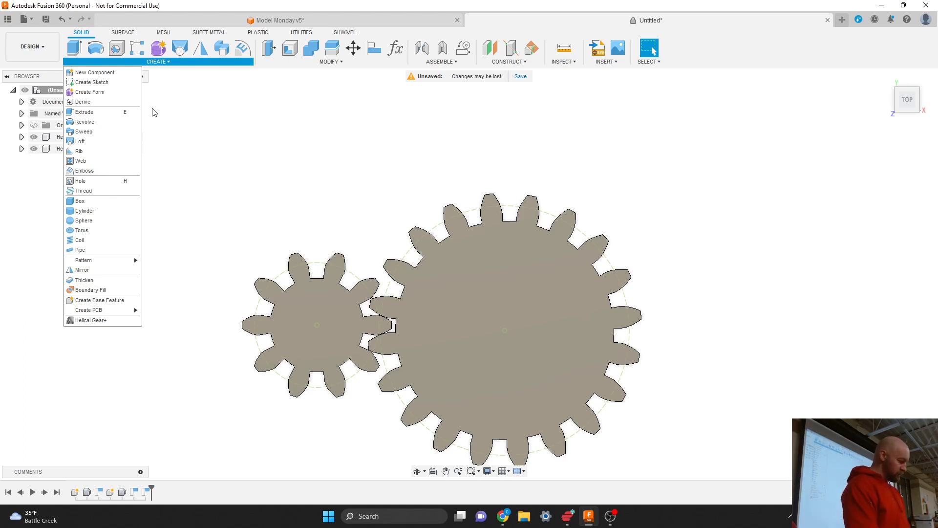
click(99, 322)
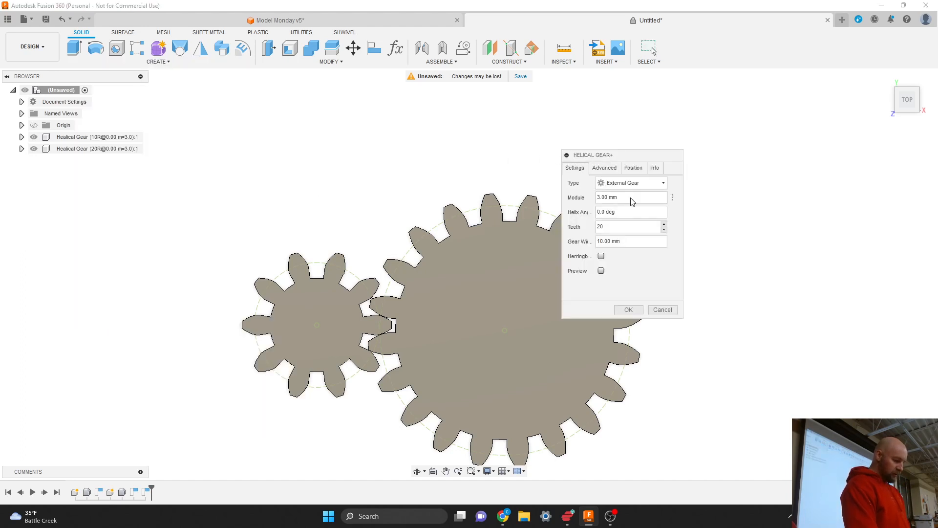
double_click(611, 230)
text(10)
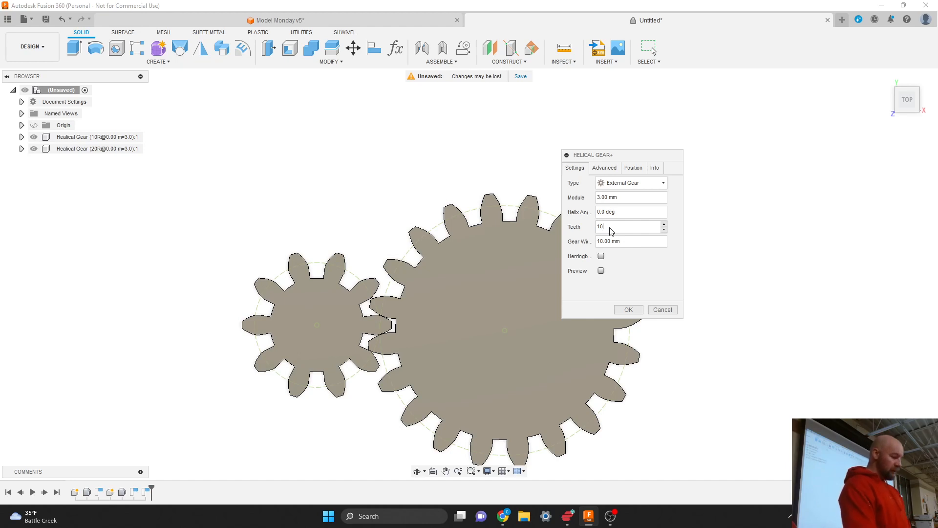
drag(605, 157, 752, 156)
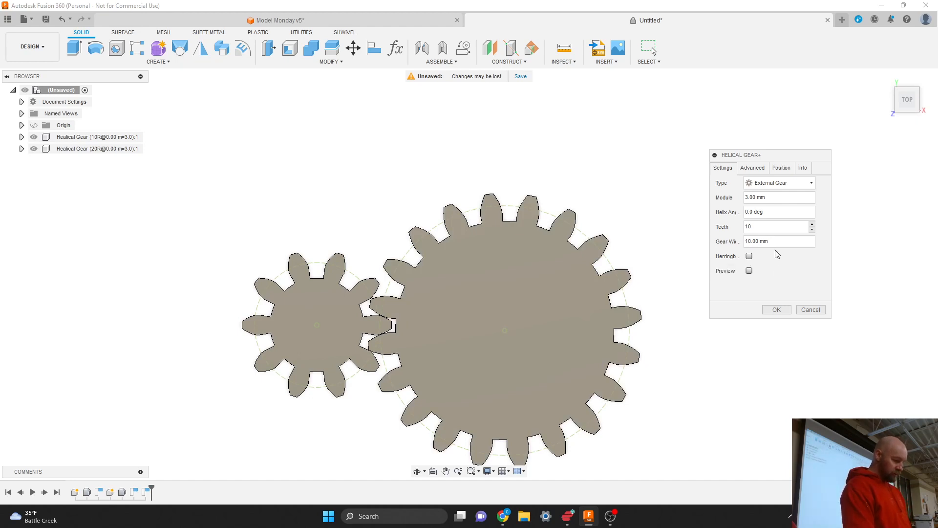
click(750, 272)
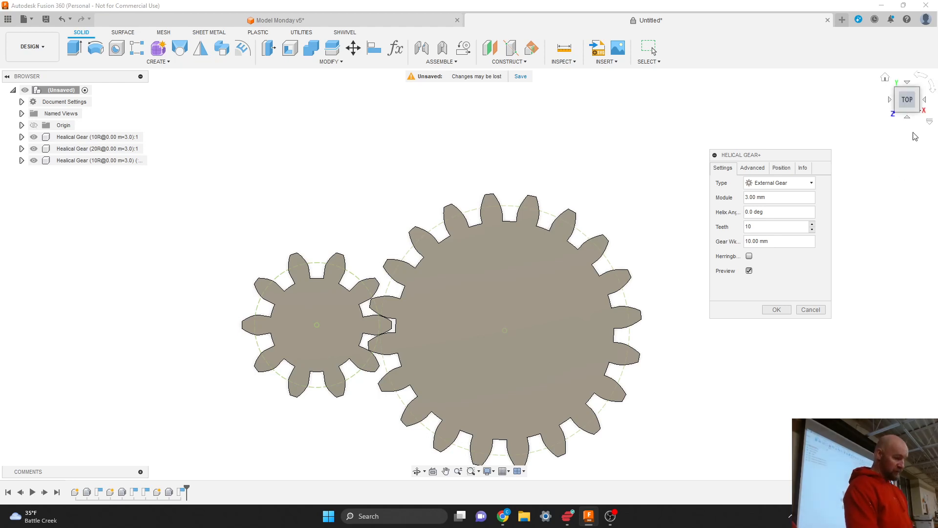
click(905, 104)
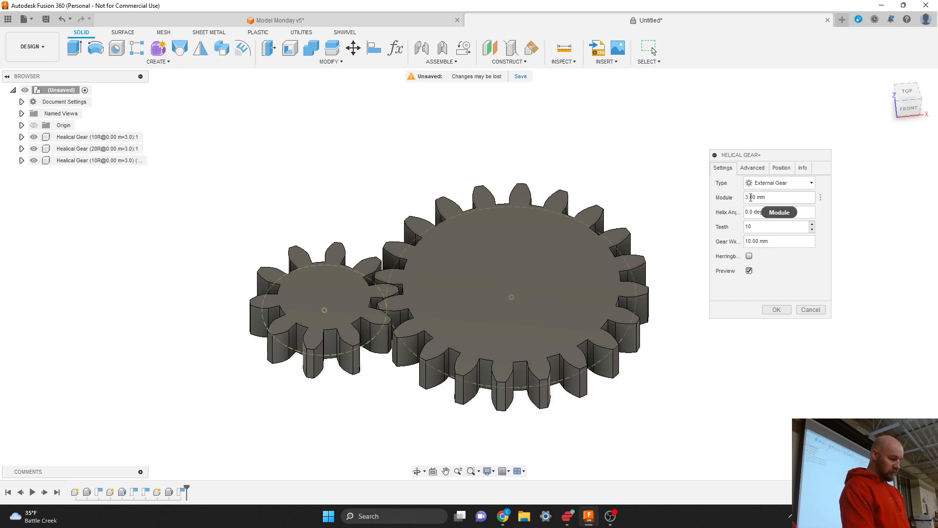
- Try placing the new gear on the 20-tooth gear's upper face at its center point, and return to the gear settings
click(782, 169)
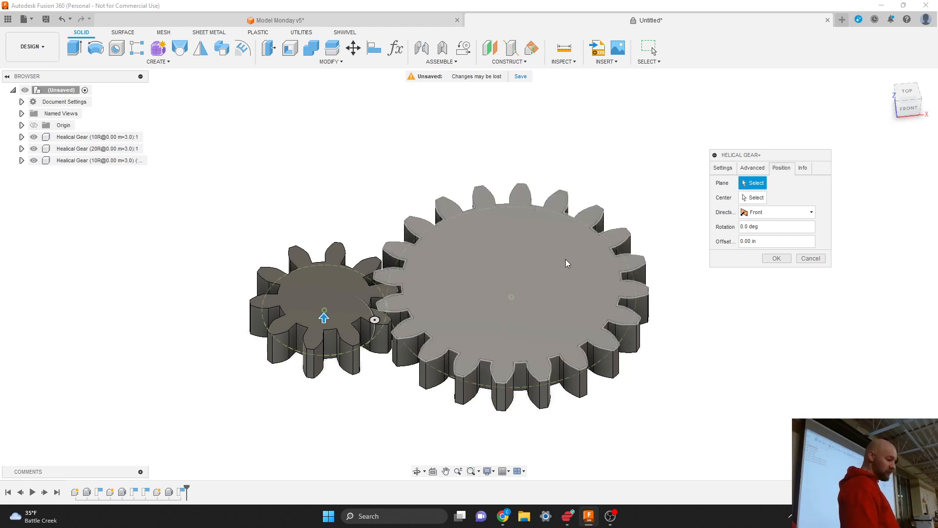
click(519, 275)
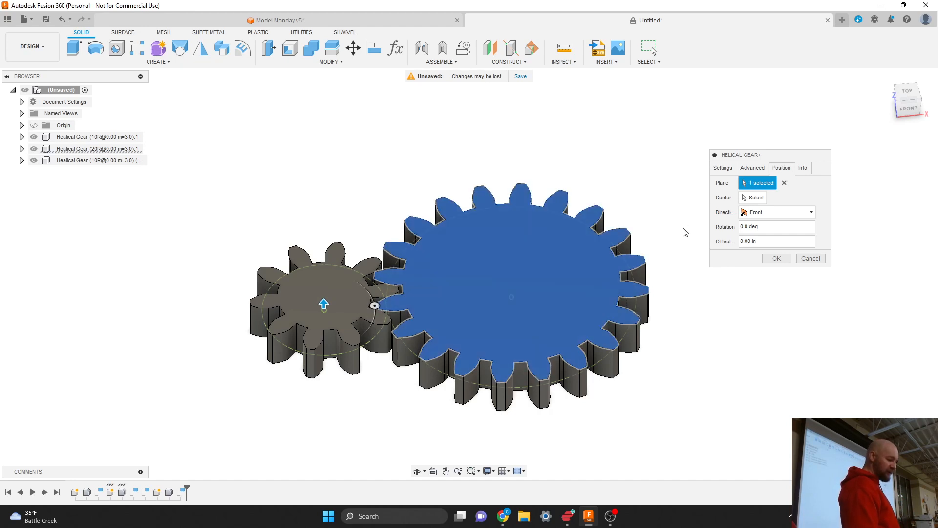
click(756, 200)
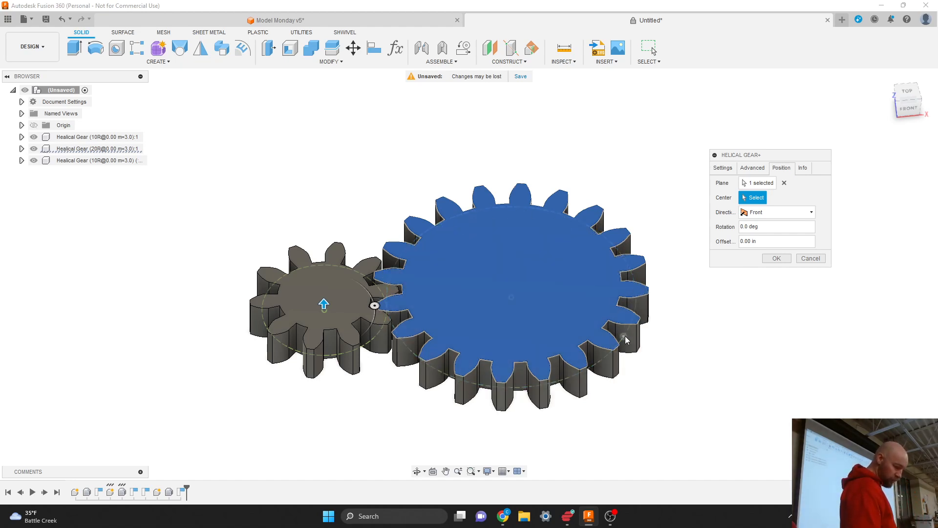
scroll(484, 389, up, 4)
scroll(485, 389, up, 2)
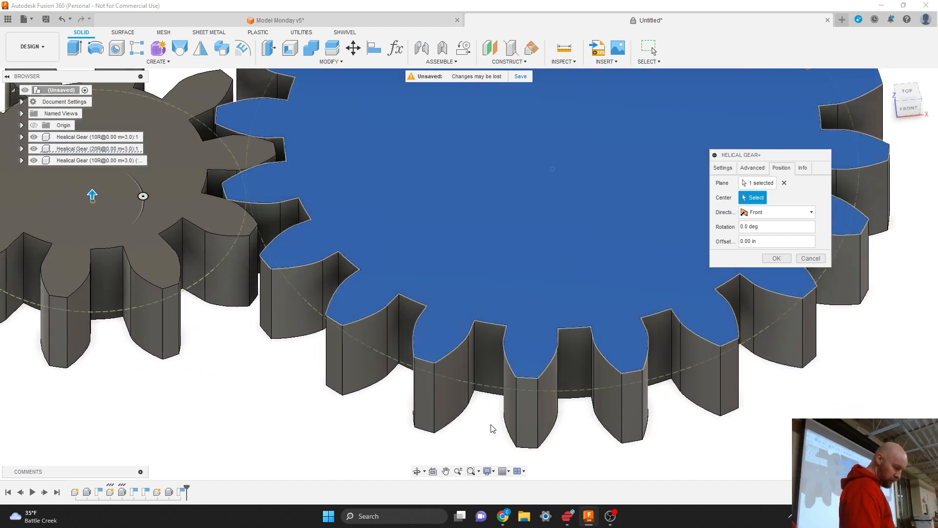
scroll(493, 430, down, 5)
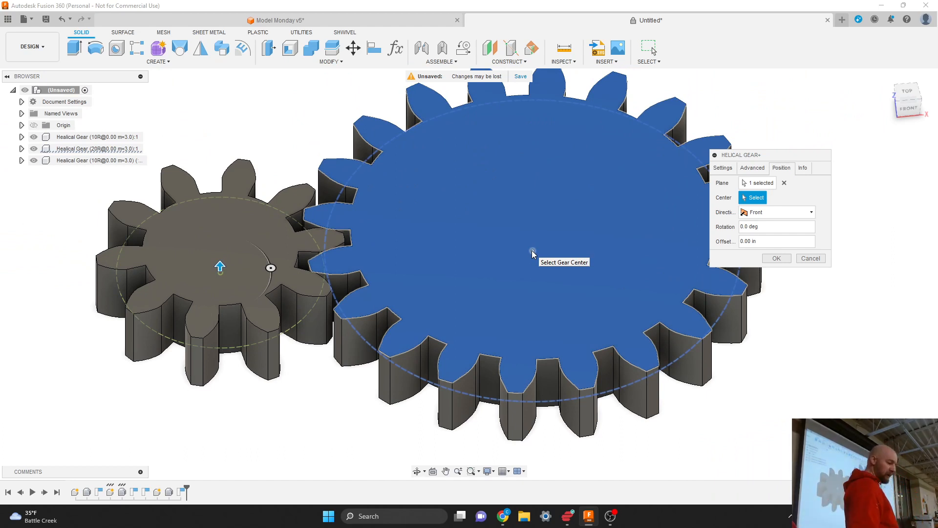
click(533, 251)
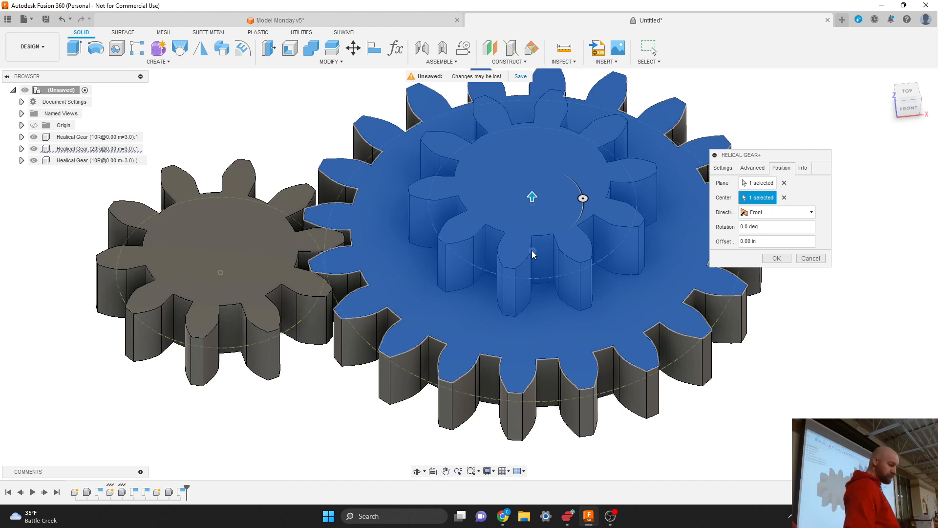
drag(742, 156, 791, 142)
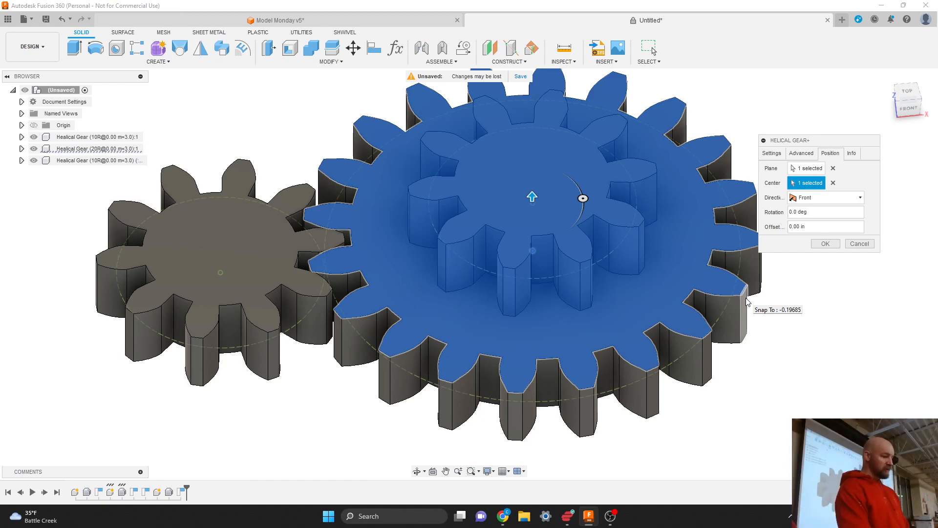
click(772, 154)
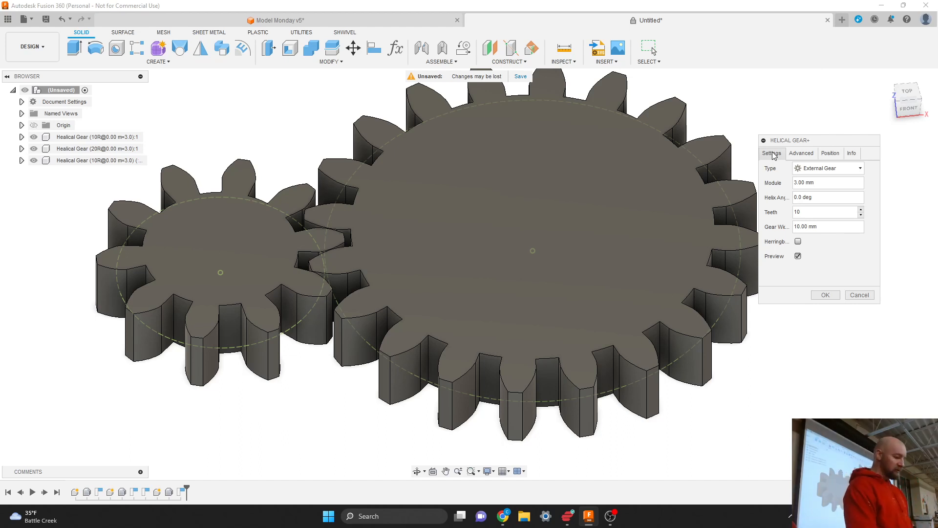
- Position the new 10-tooth gear on the 20-tooth gear's upper face at its center point and create it
click(831, 153)
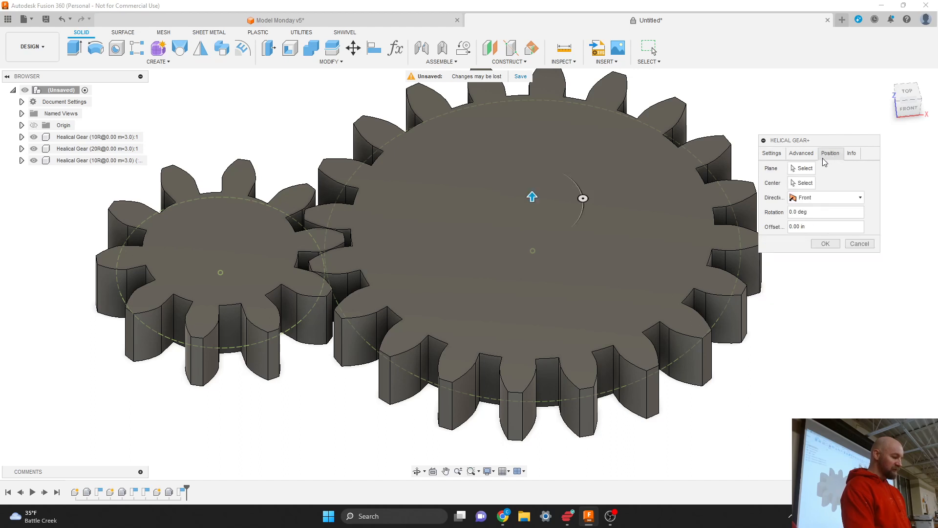
click(805, 169)
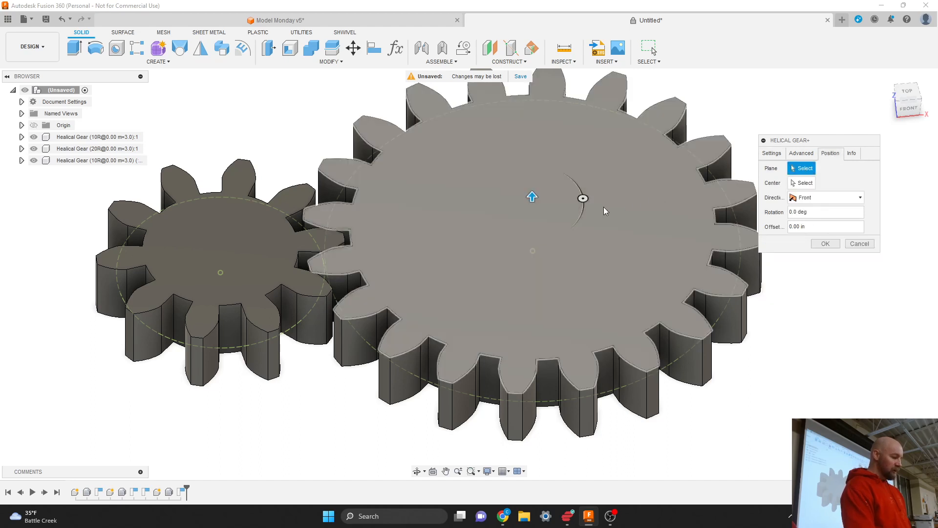
click(630, 204)
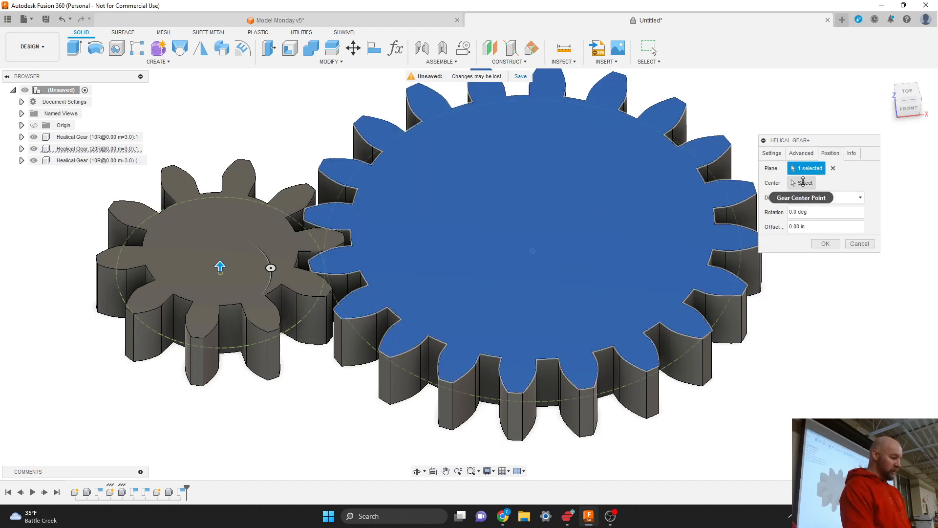
click(533, 251)
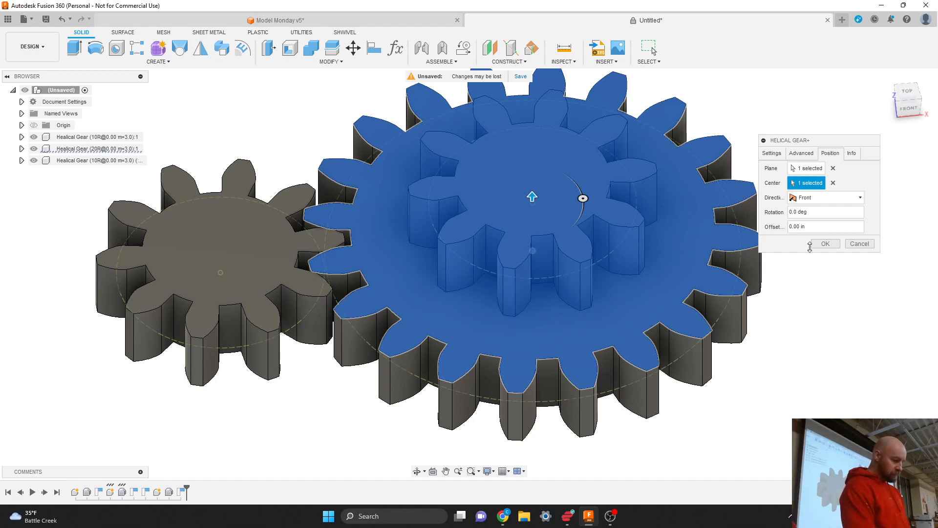
click(825, 244)
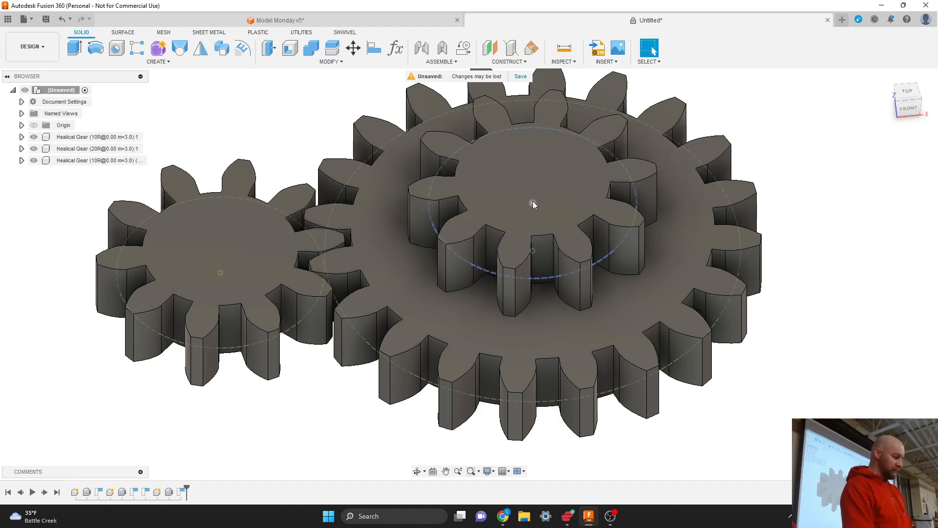
- Move the stacked 10-tooth gear about 2.10 in along X, clear of the 20-tooth gear, and capture its position
key(m)
click(532, 183)
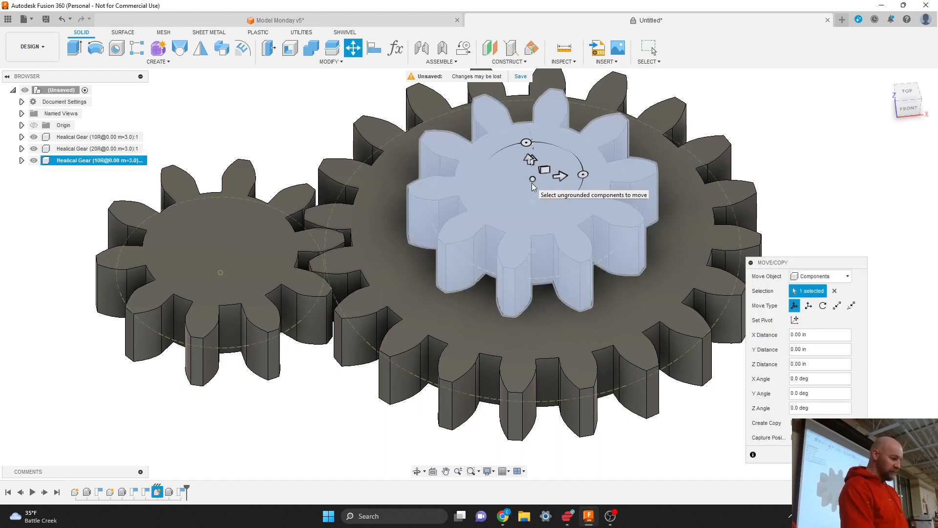
drag(558, 177, 928, 187)
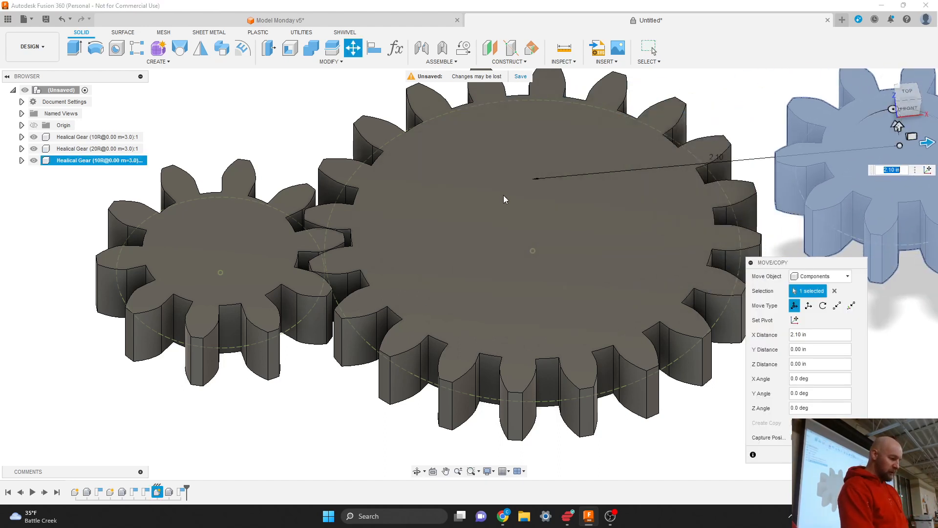
scroll(501, 195, down, 5)
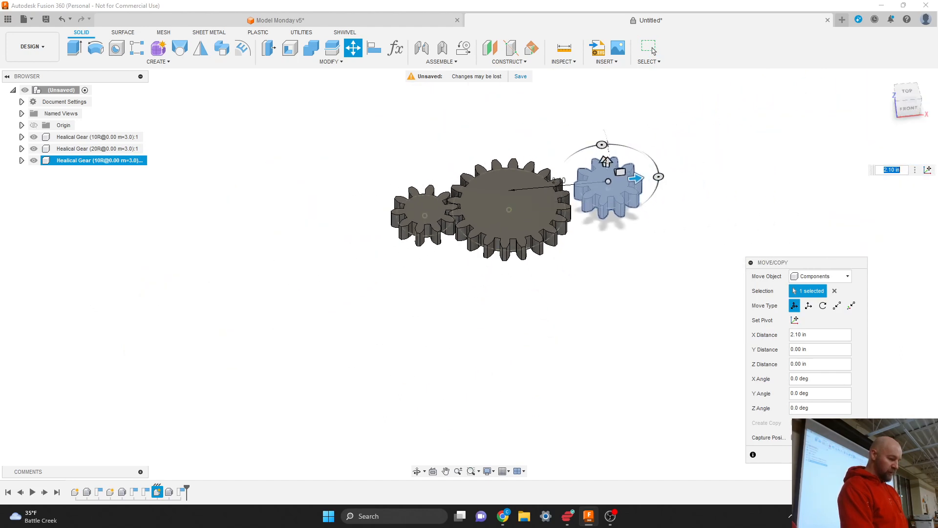
key(Return)
scroll(578, 170, up, 3)
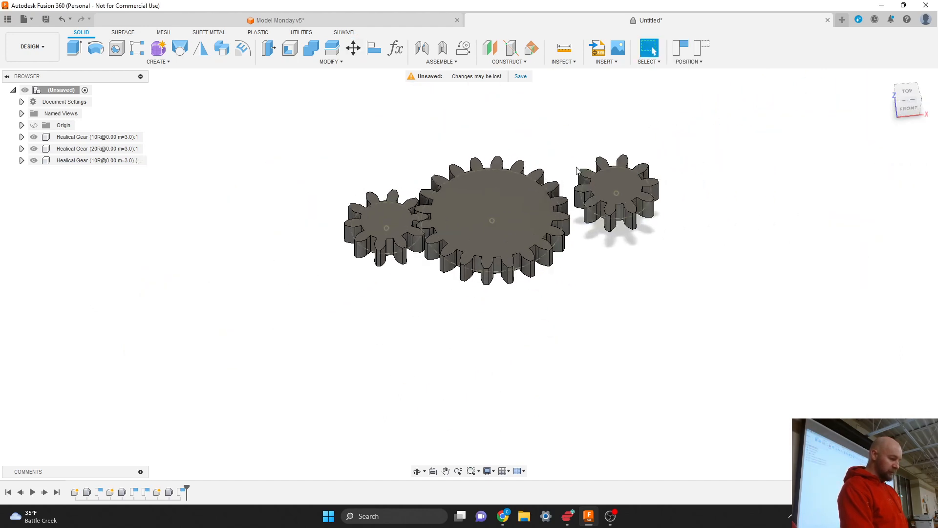
click(681, 48)
scroll(496, 175, up, 5)
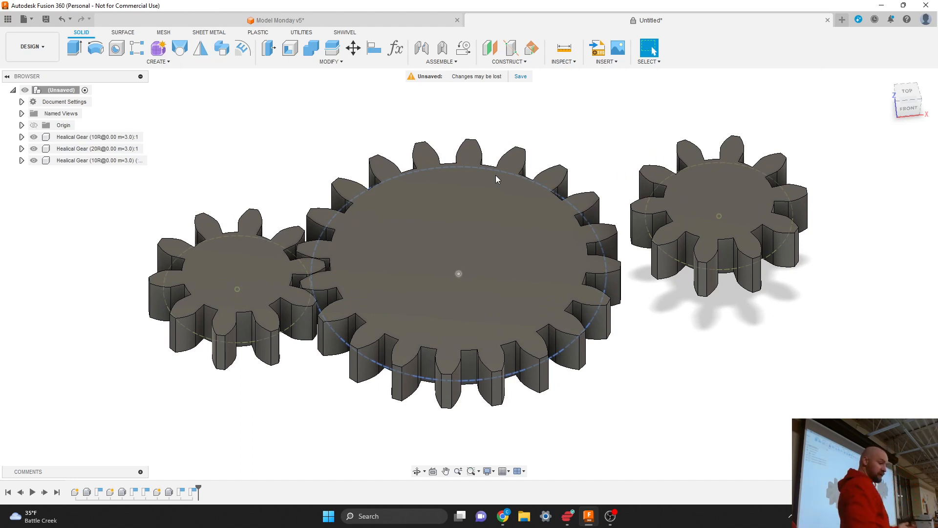
- Align the separated 10-tooth gear's upper face to the center of the 20-tooth gear's upper face, flipping it so it sits on top
click(337, 63)
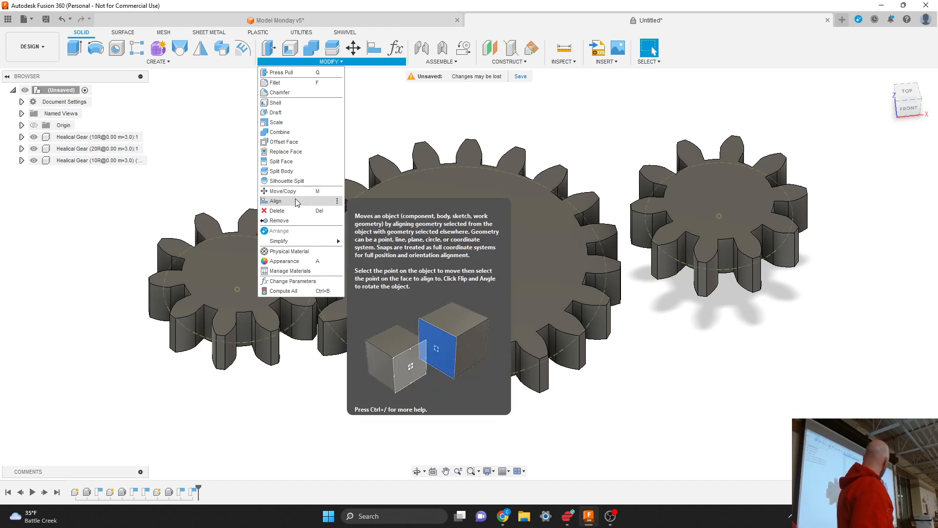
click(295, 200)
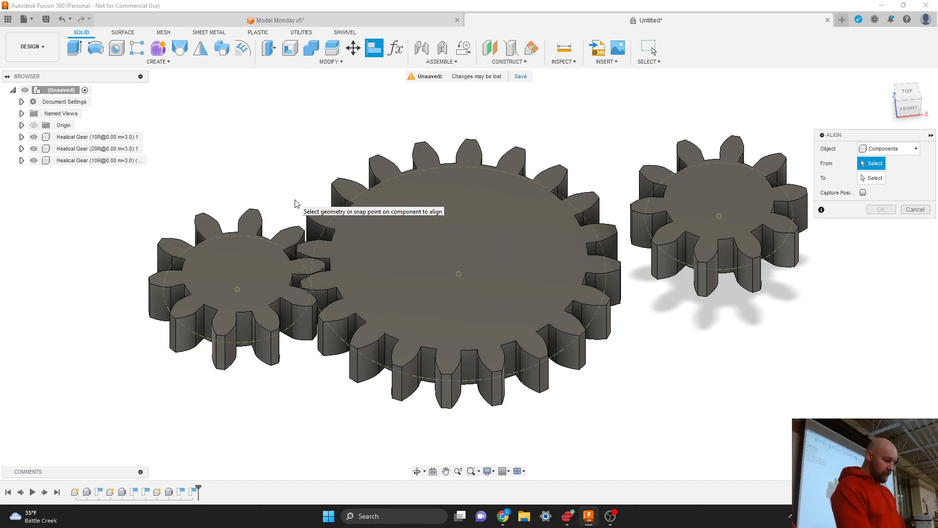
drag(844, 136, 697, 332)
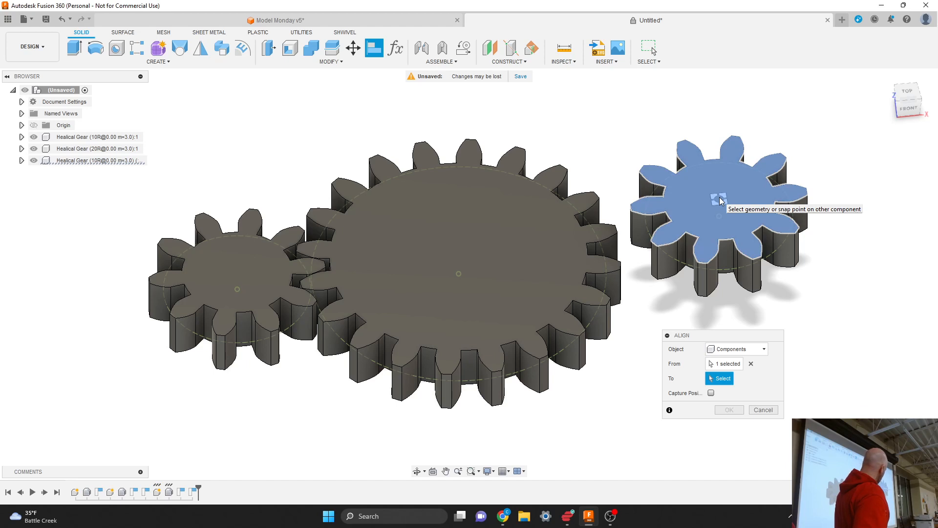
click(720, 199)
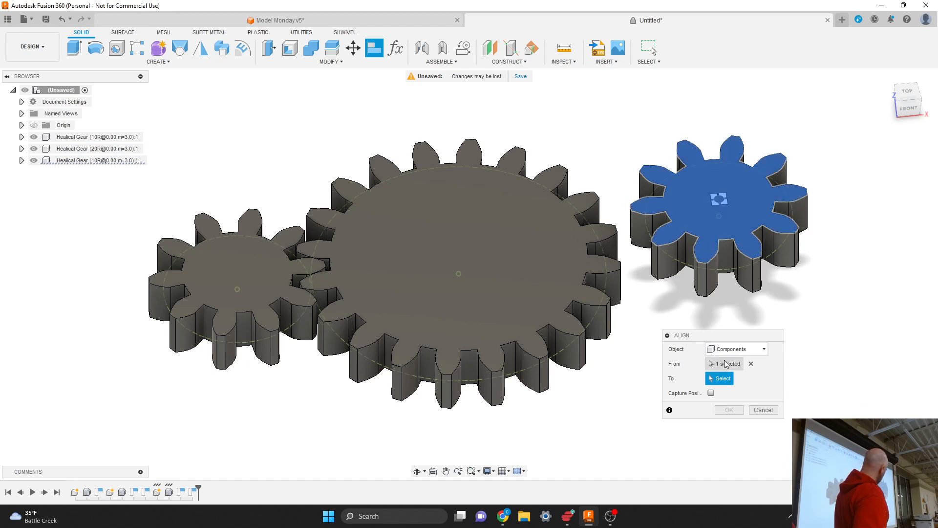
click(459, 256)
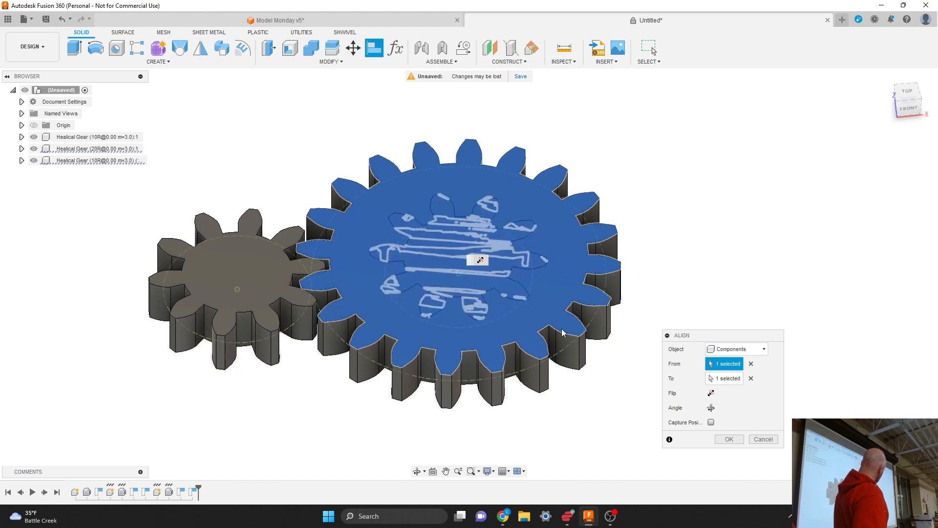
click(712, 394)
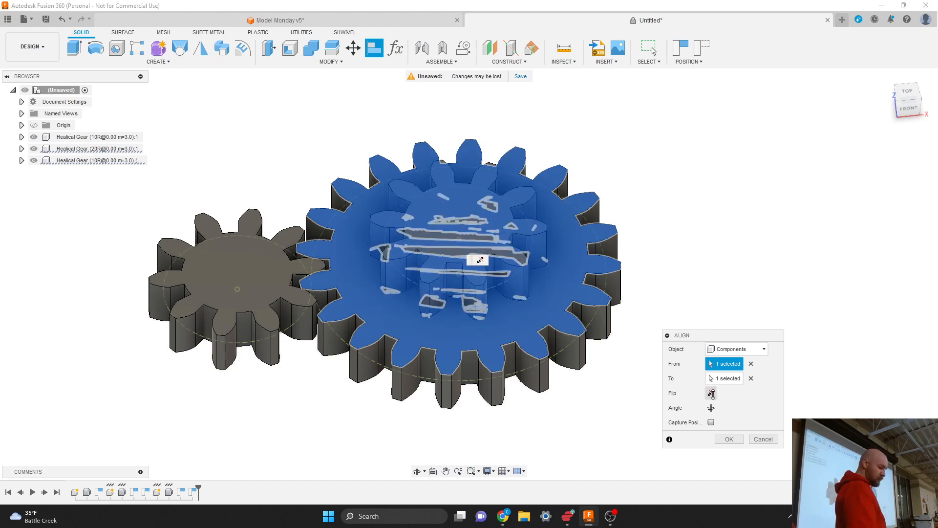
drag(906, 111, 894, 83)
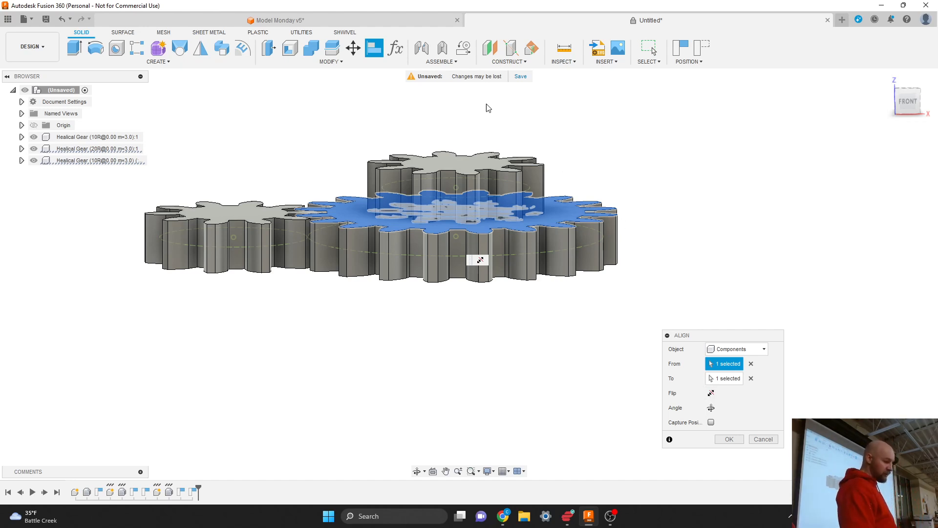
click(439, 62)
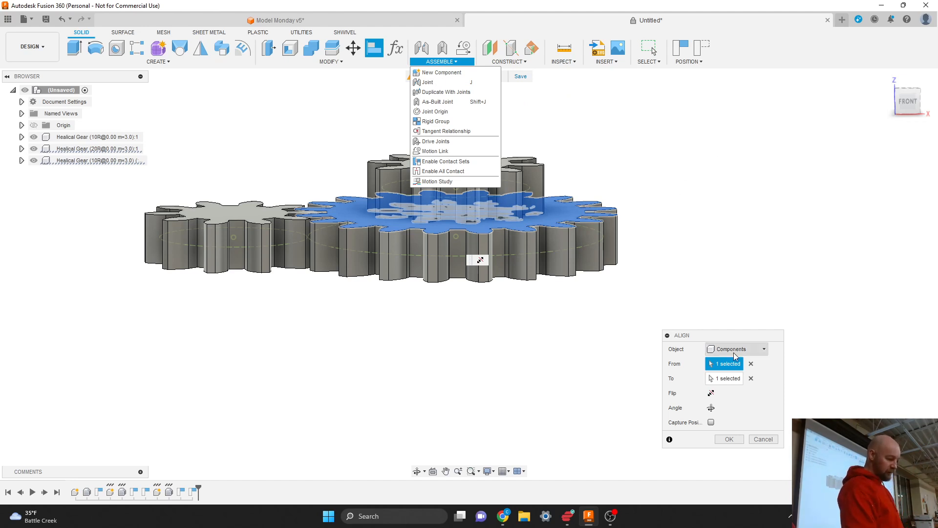
click(728, 440)
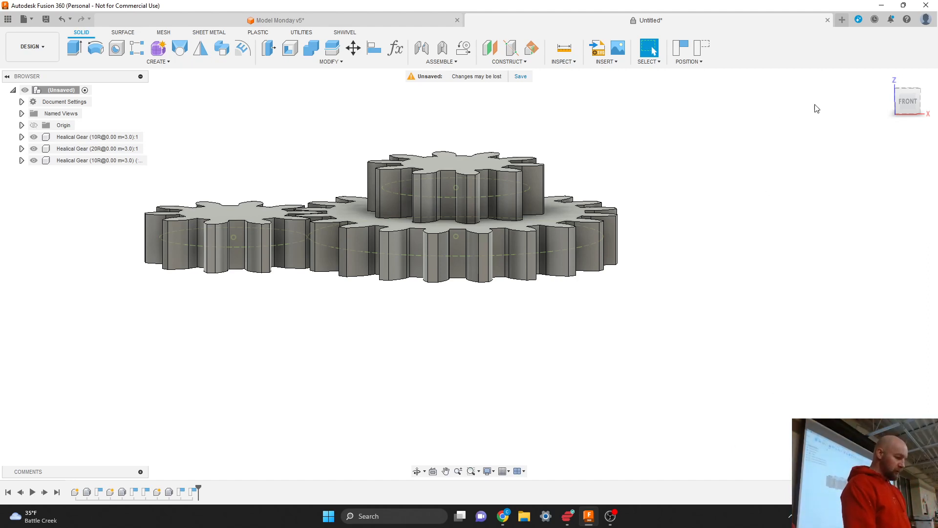
- Start another external gear with Helical Gear+, set it to 20 teeth and enable its preview
click(907, 89)
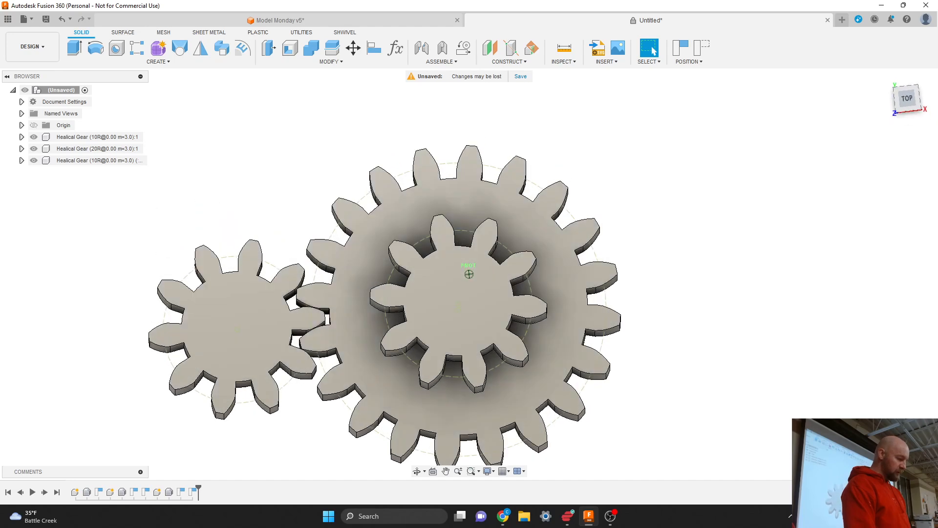
click(169, 60)
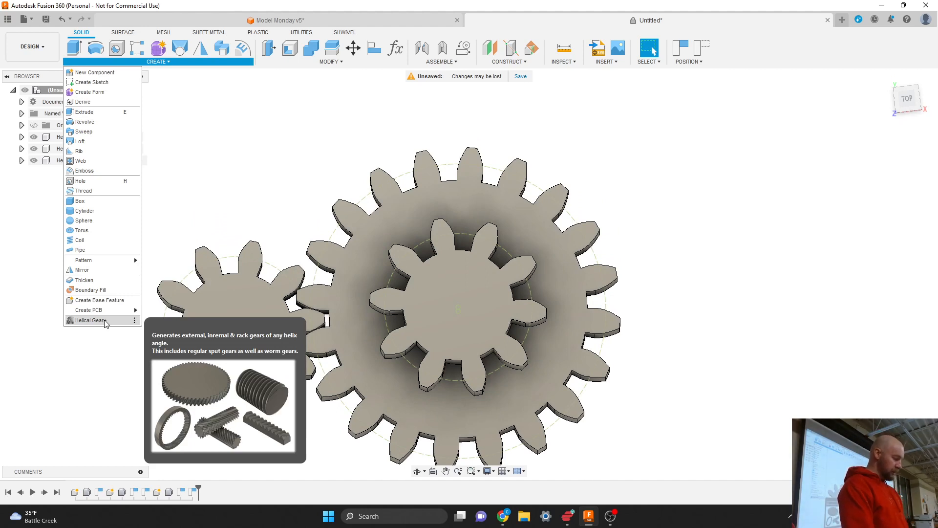
click(91, 320)
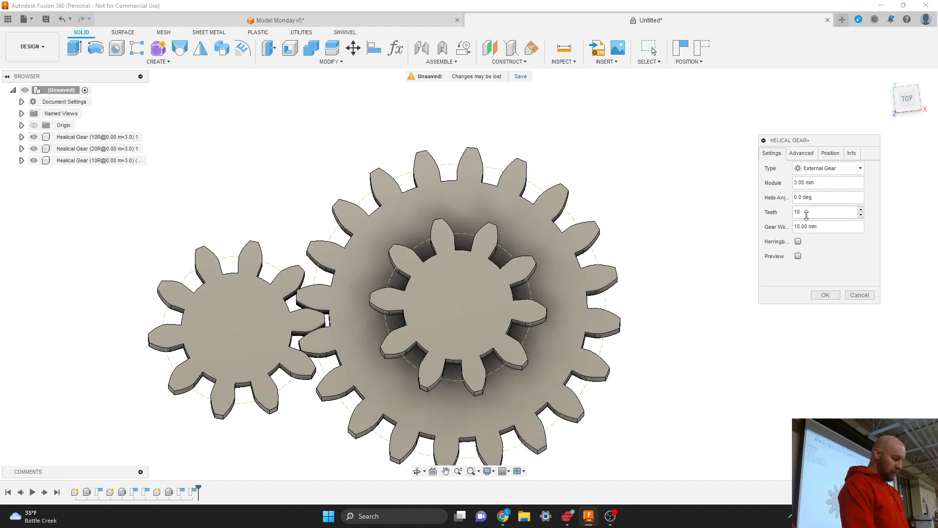
drag(805, 213, 795, 214)
text(20)
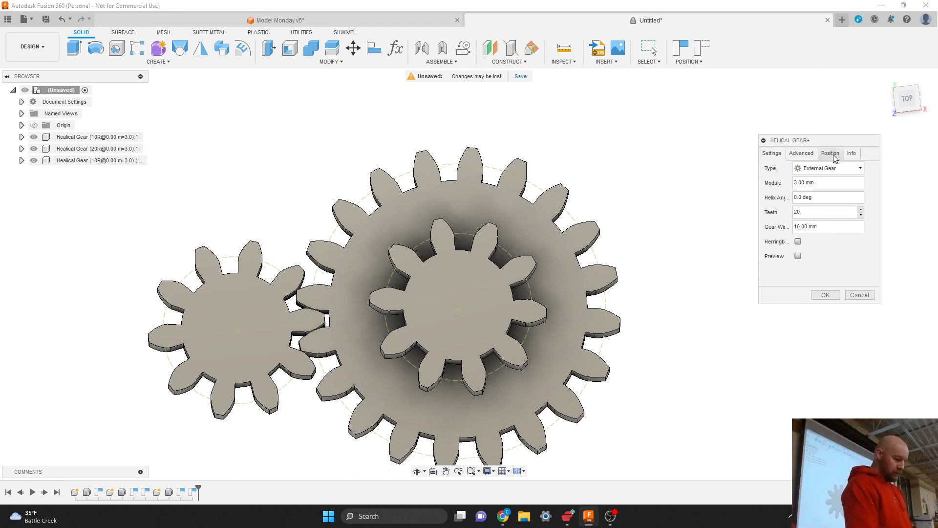
click(798, 256)
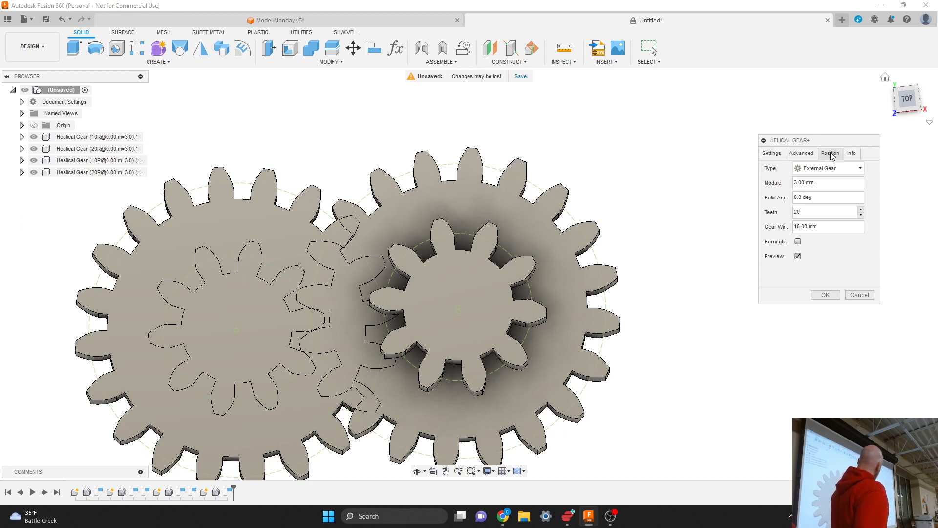
- Place the new 20-tooth gear on the existing 20-tooth gear's upper face, centered on the stacked 10-tooth gear, and create it
click(831, 153)
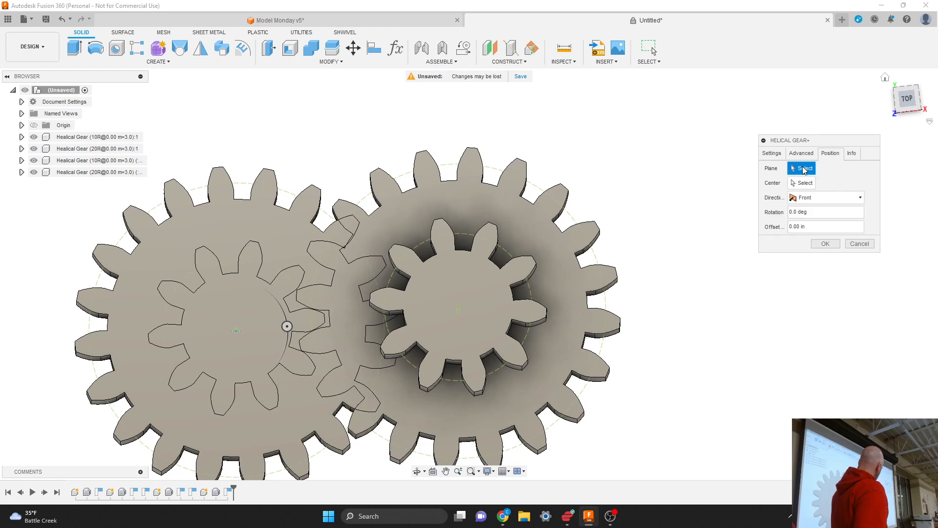
click(563, 284)
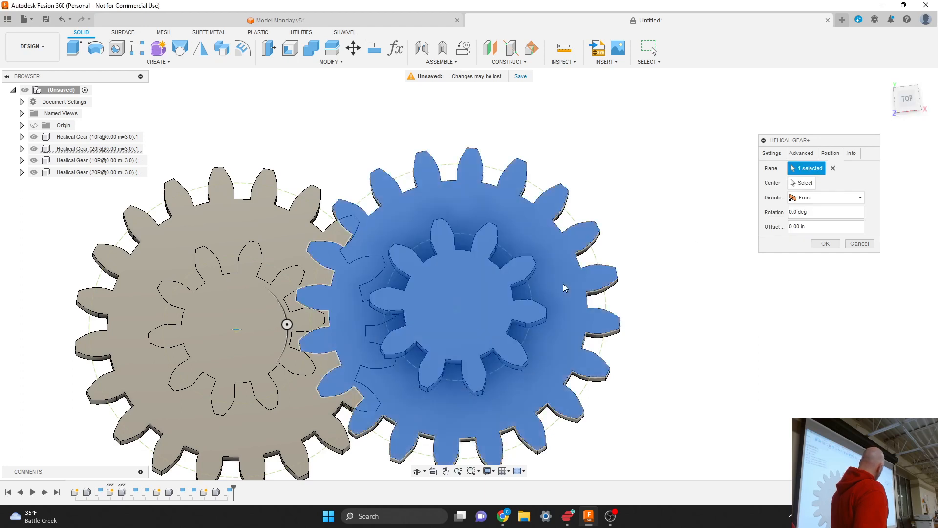
click(804, 185)
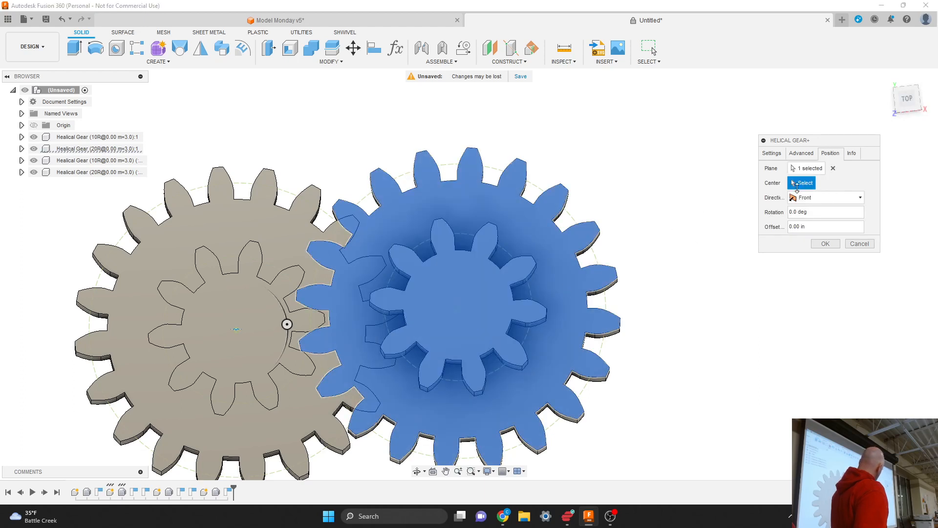
click(458, 309)
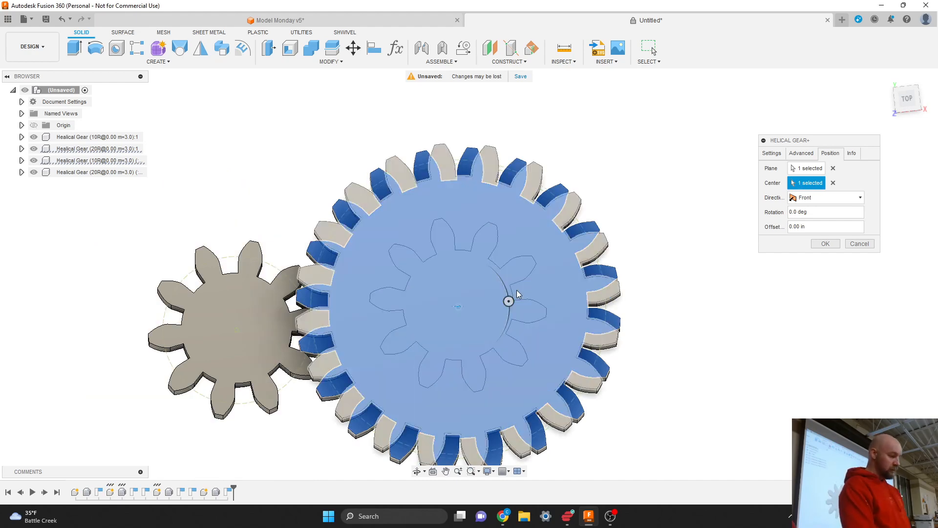
click(825, 244)
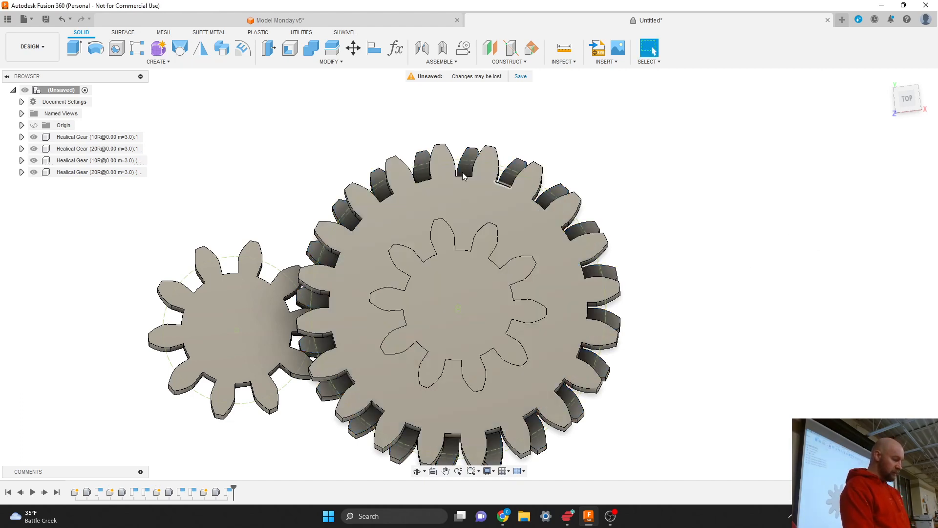
- Move the new 20-tooth gear about 1.776 in along X and -0.295 in along Y, beside the stacked 10-tooth gear
click(332, 62)
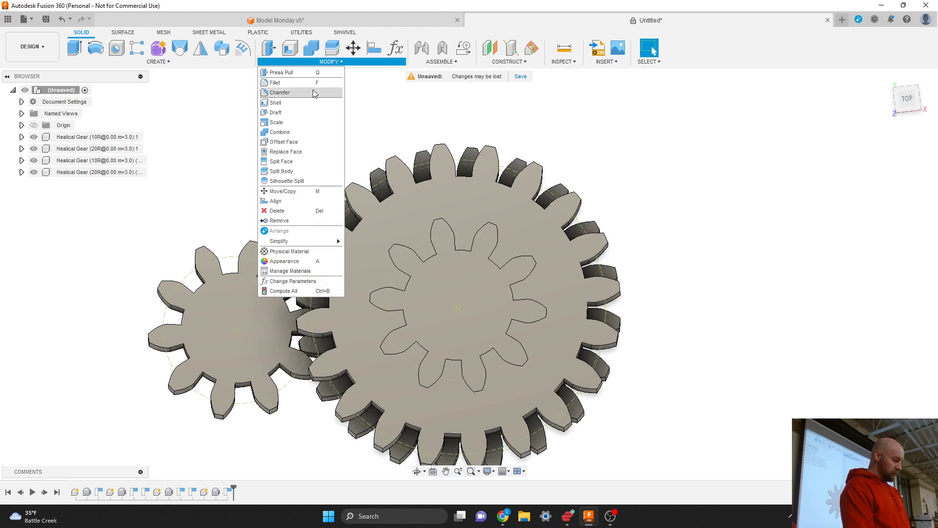
click(289, 191)
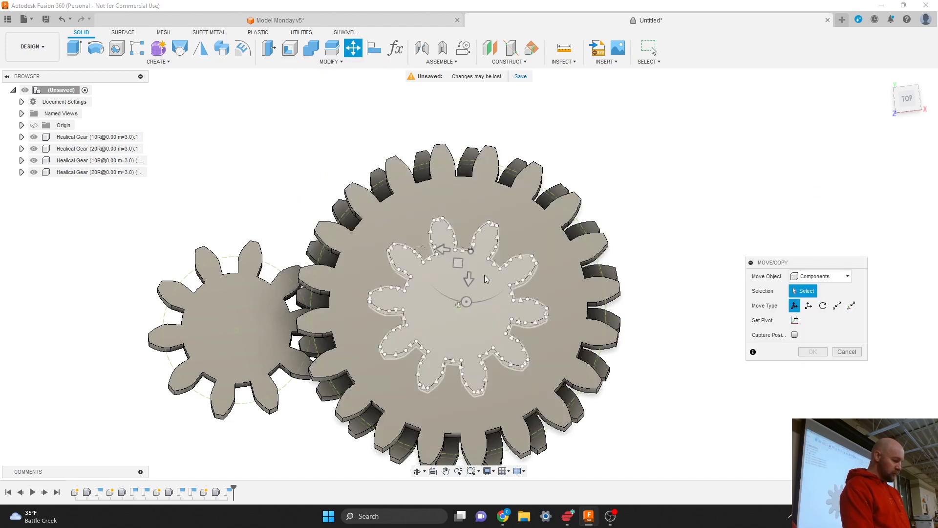
click(489, 239)
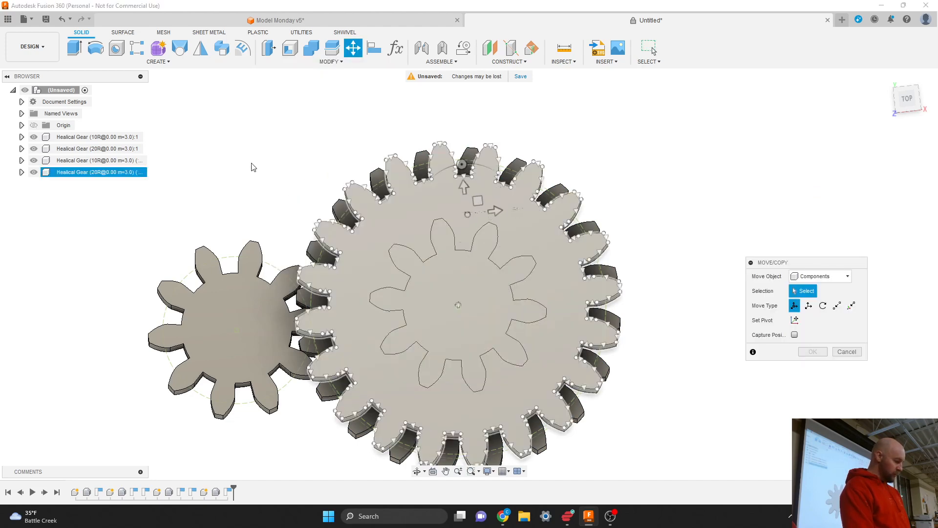
click(288, 173)
drag(776, 267, 689, 256)
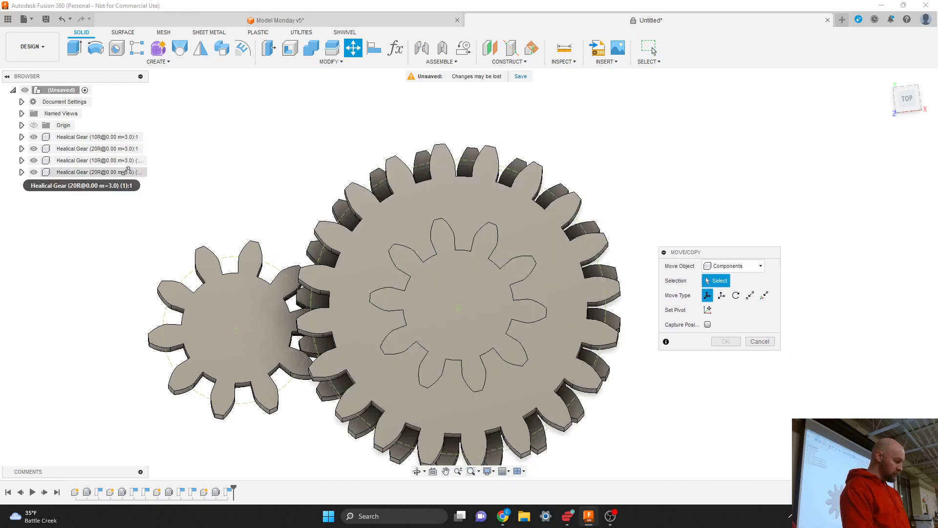
click(131, 171)
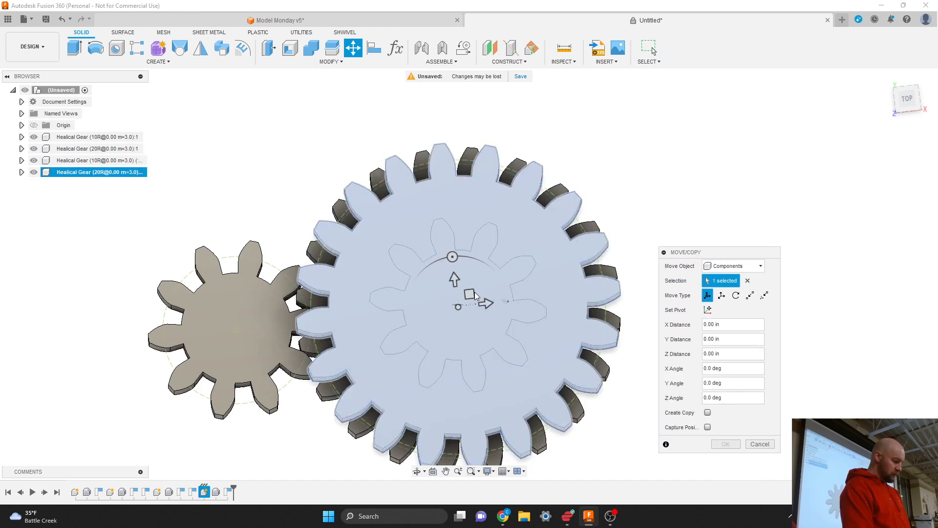
drag(475, 292, 698, 307)
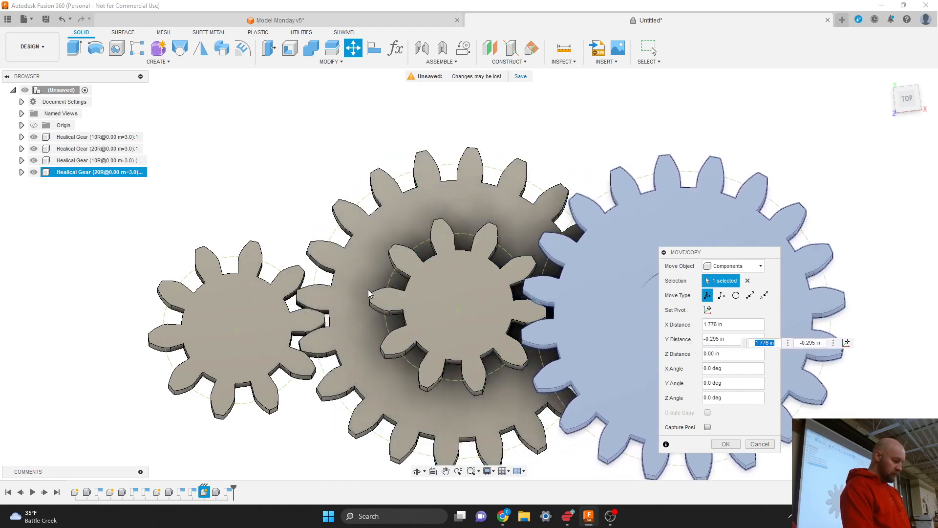
- Fine-tune the new gear's tooth mesh with the stacked 10-tooth gear, moving it to about 1.754 in X and -0.30 in Y
scroll(441, 290, down, 2)
scroll(425, 296, up, 6)
scroll(425, 296, down, 5)
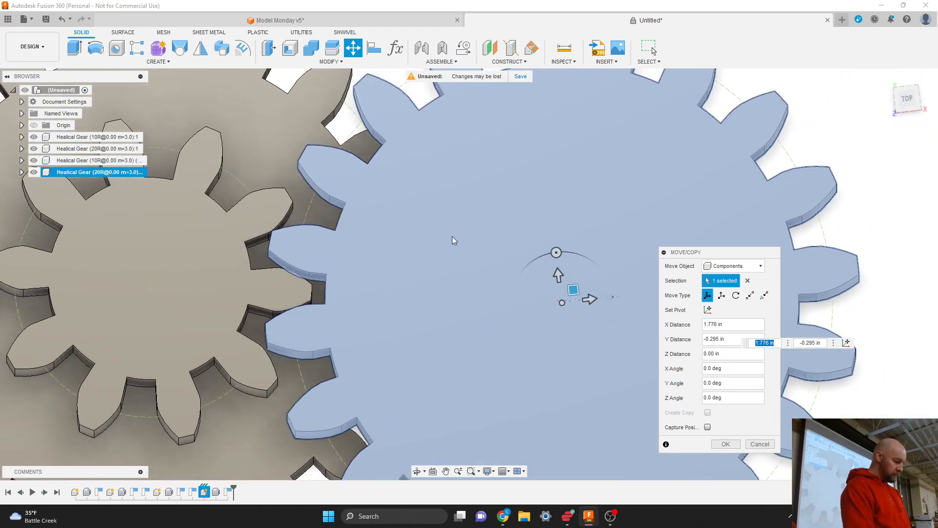
scroll(278, 269, up, 3)
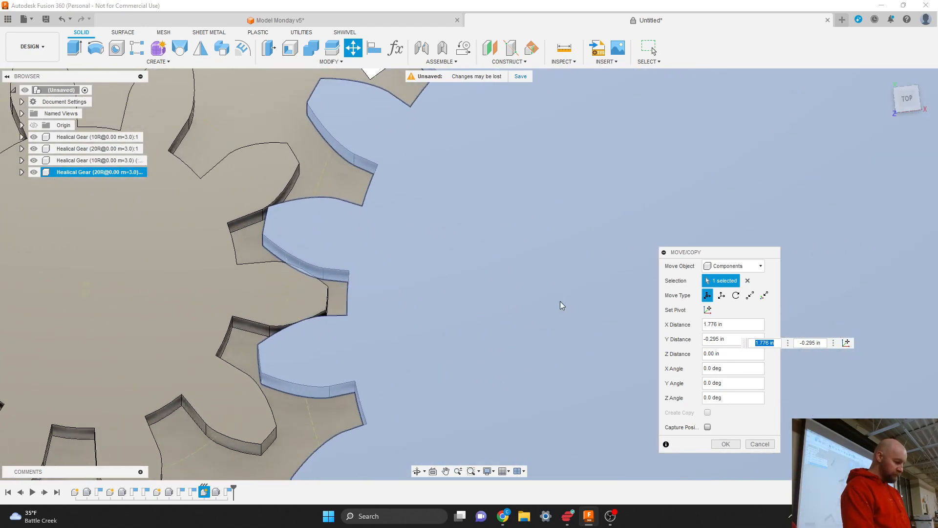
drag(710, 253, 807, 288)
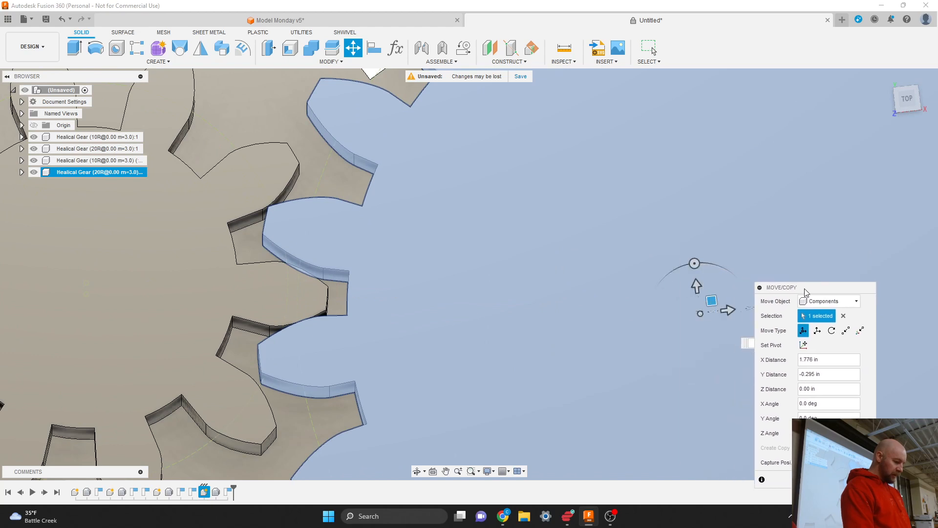
drag(709, 296, 702, 303)
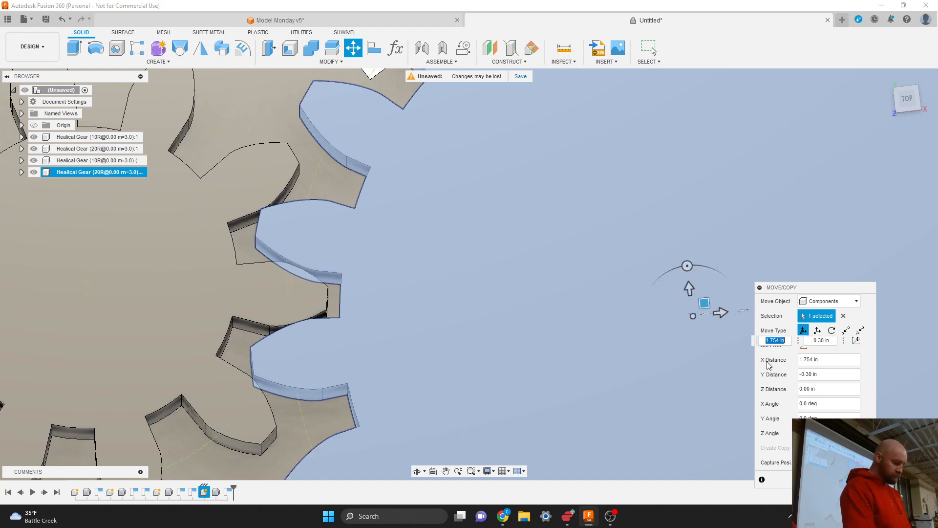
key(Return)
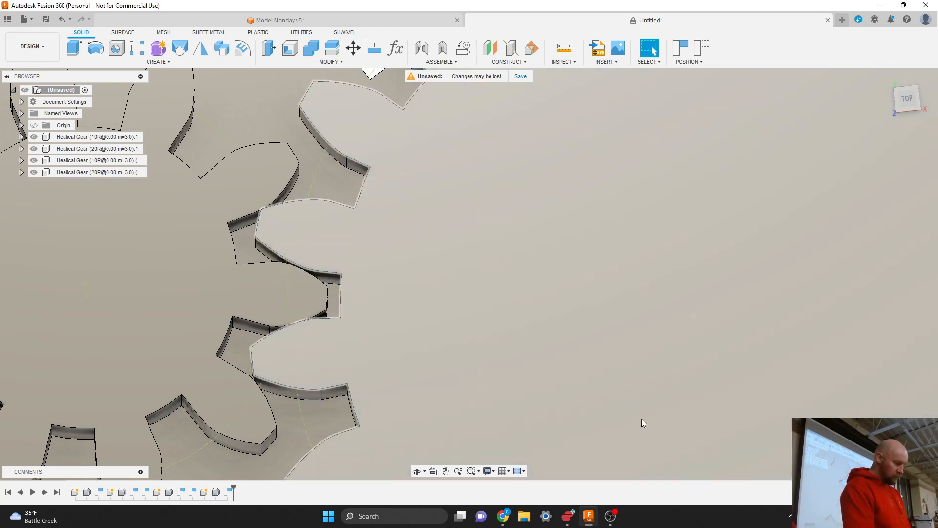
- Capture the current position of the new 20-tooth gear meshed with the stacked 10-tooth gear
scroll(634, 396, down, 10)
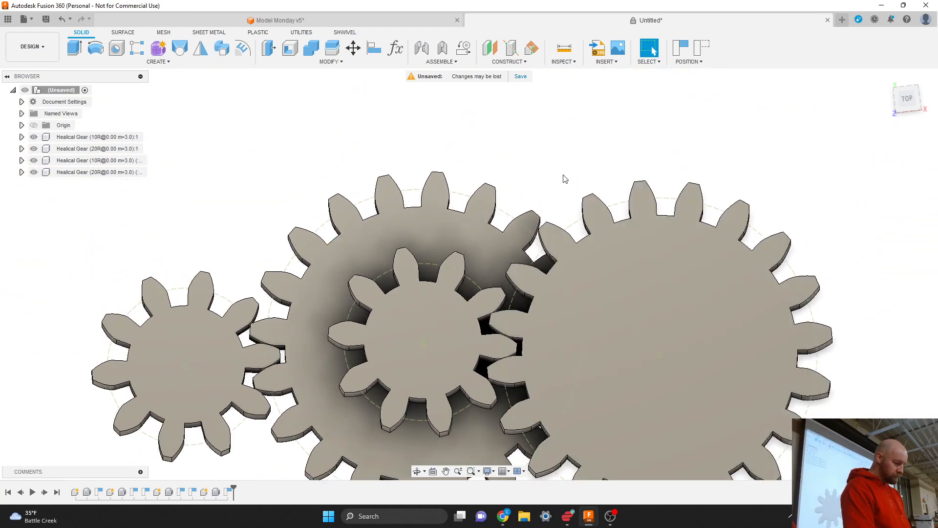
scroll(714, 210, down, 1)
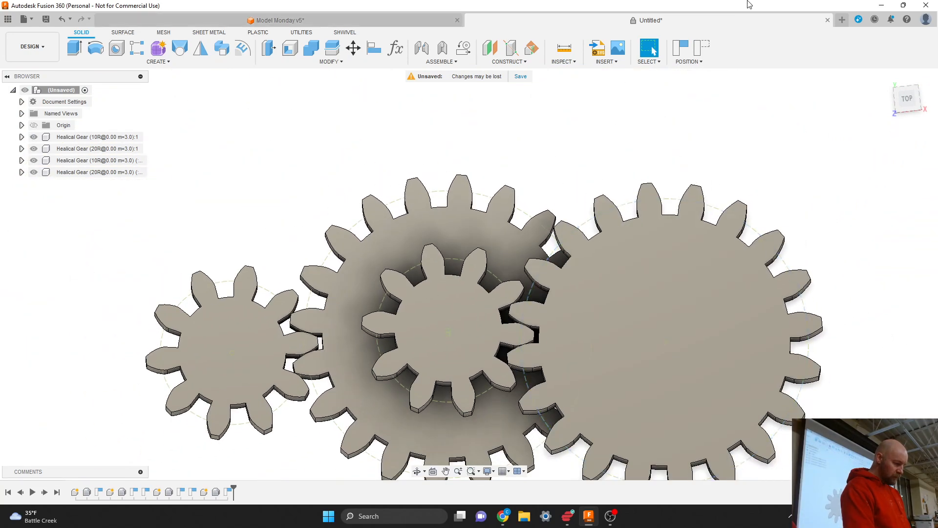
click(680, 49)
drag(913, 106, 915, 105)
click(886, 80)
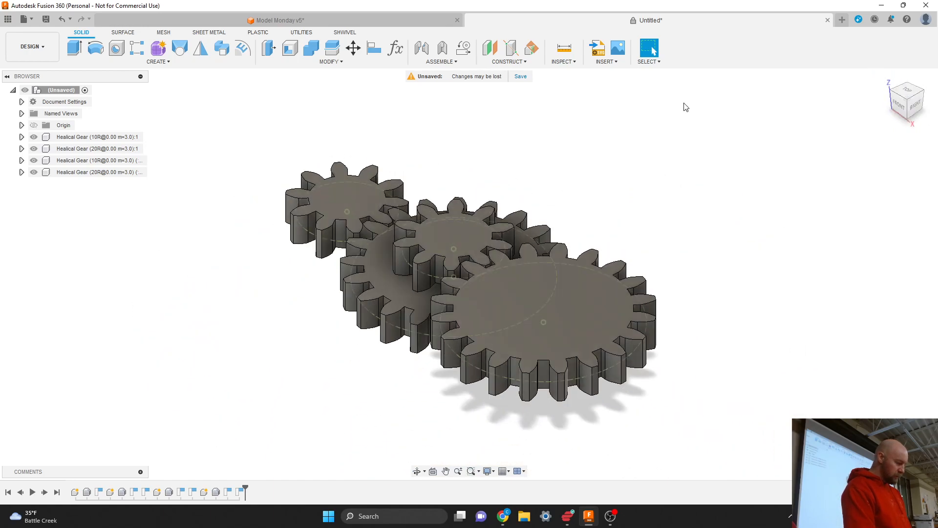
scroll(453, 244, up, 2)
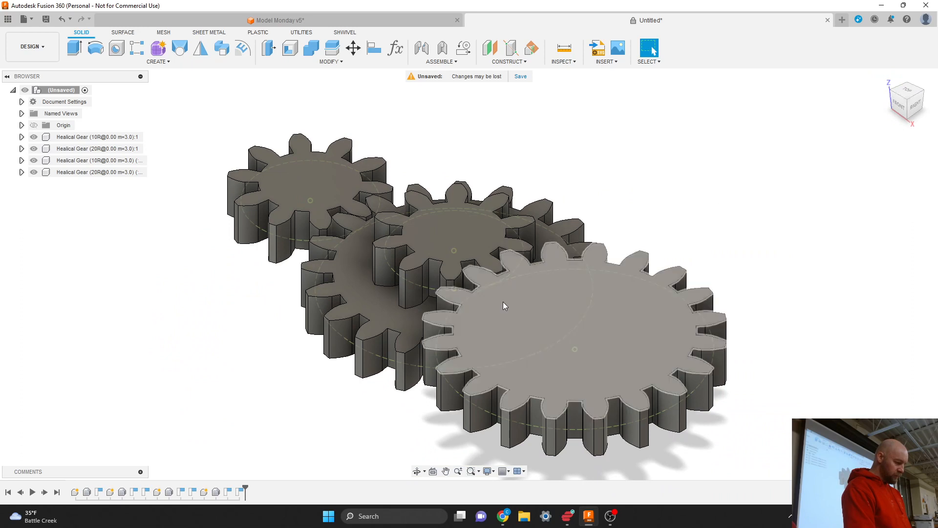
scroll(464, 302, up, 1)
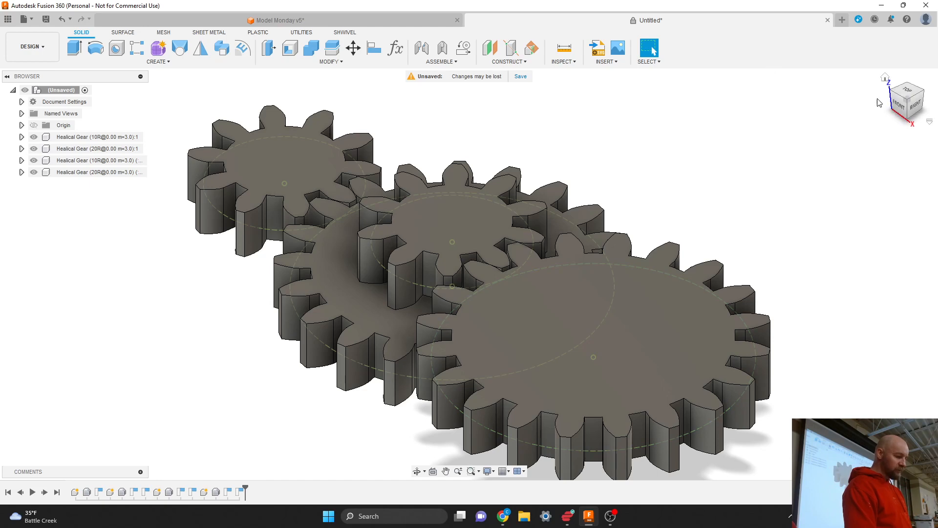
- Start an as-built joint and set its motion type to Revolute
click(906, 92)
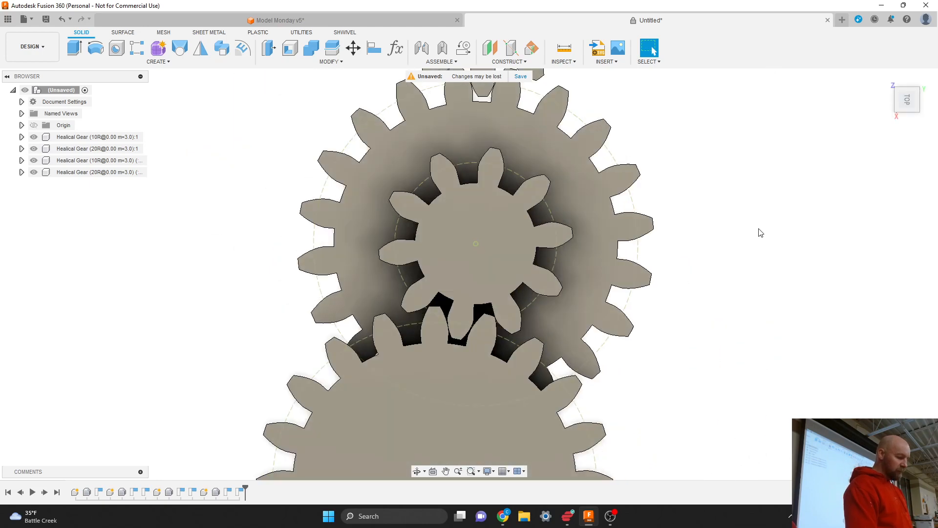
scroll(738, 244, down, 3)
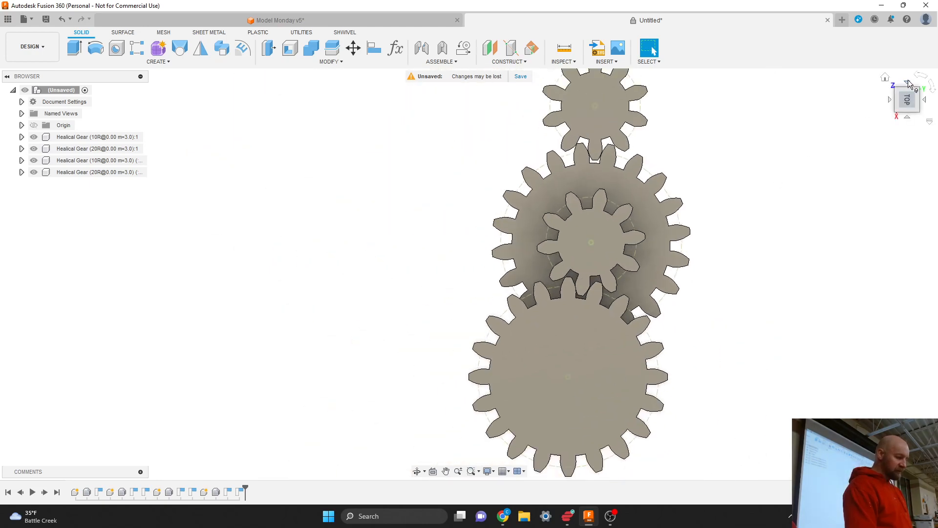
click(919, 77)
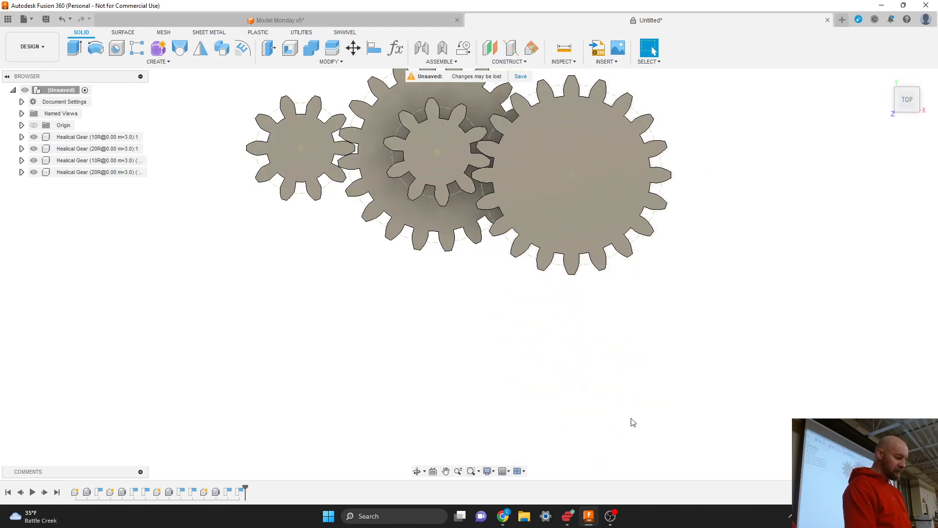
scroll(633, 421, down, 3)
scroll(480, 201, up, 3)
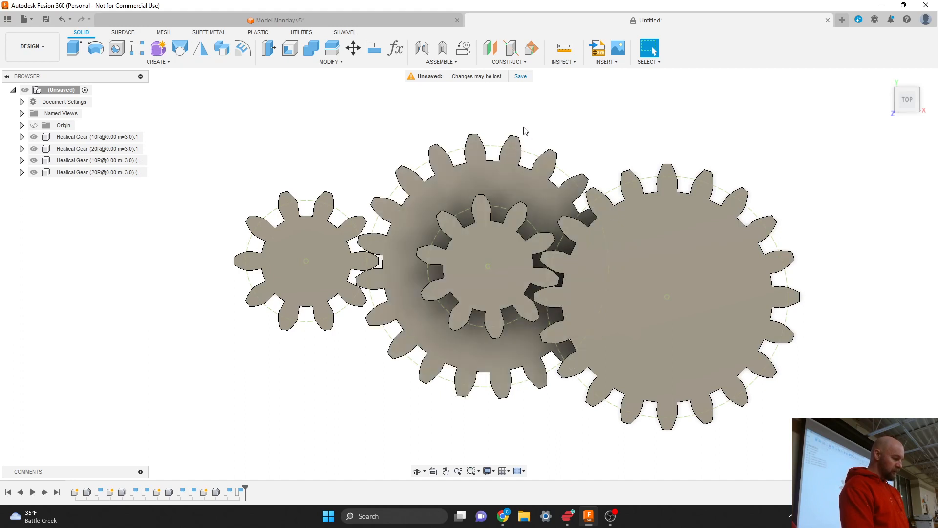
click(446, 63)
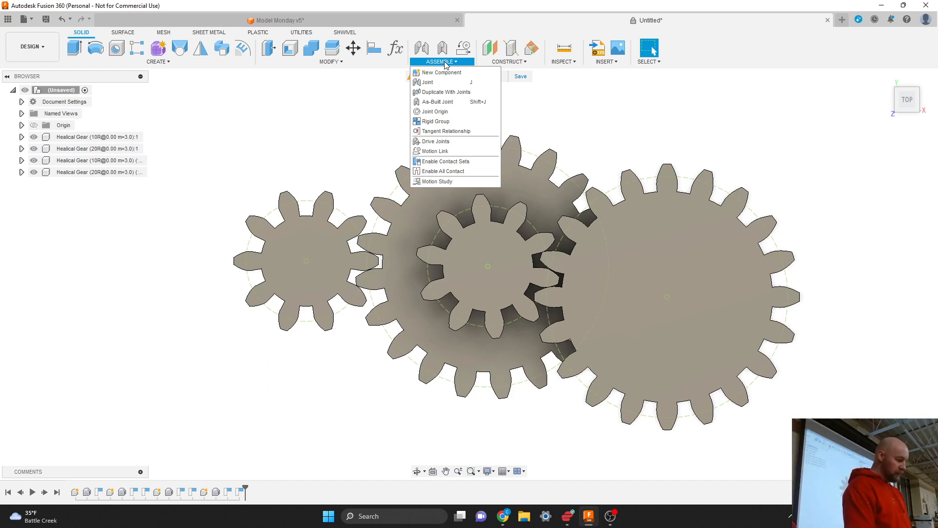
click(438, 102)
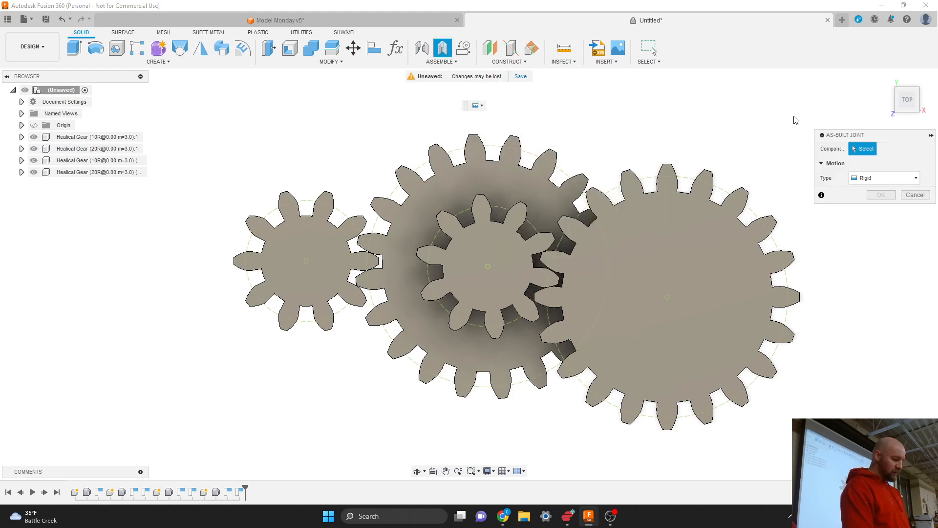
drag(836, 134, 729, 89)
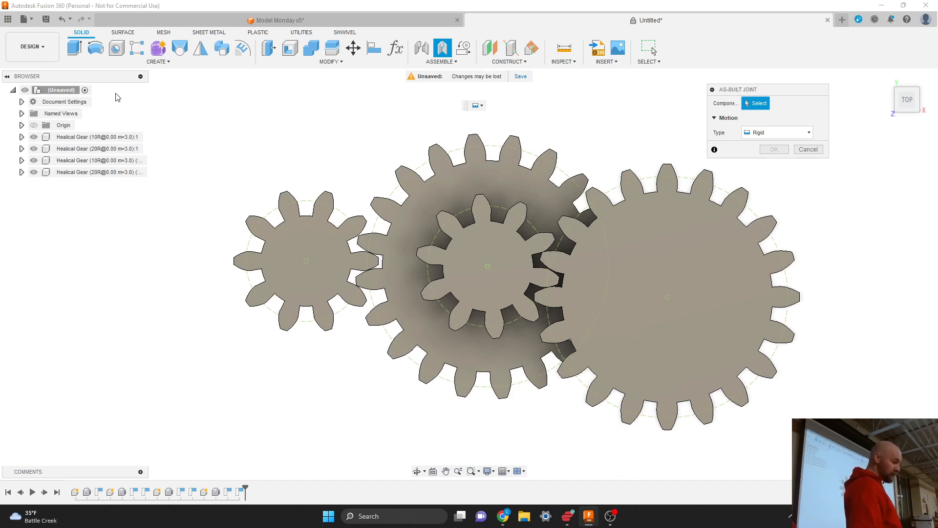
click(54, 90)
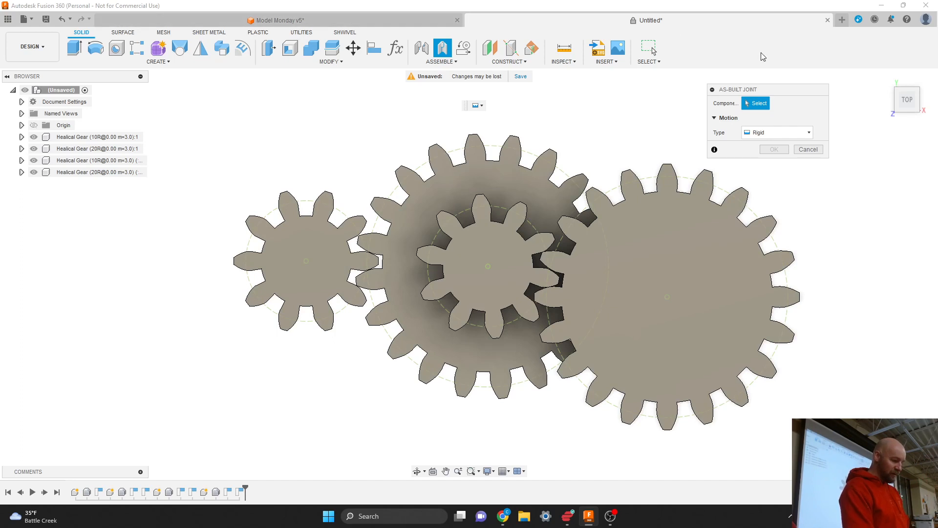
click(768, 134)
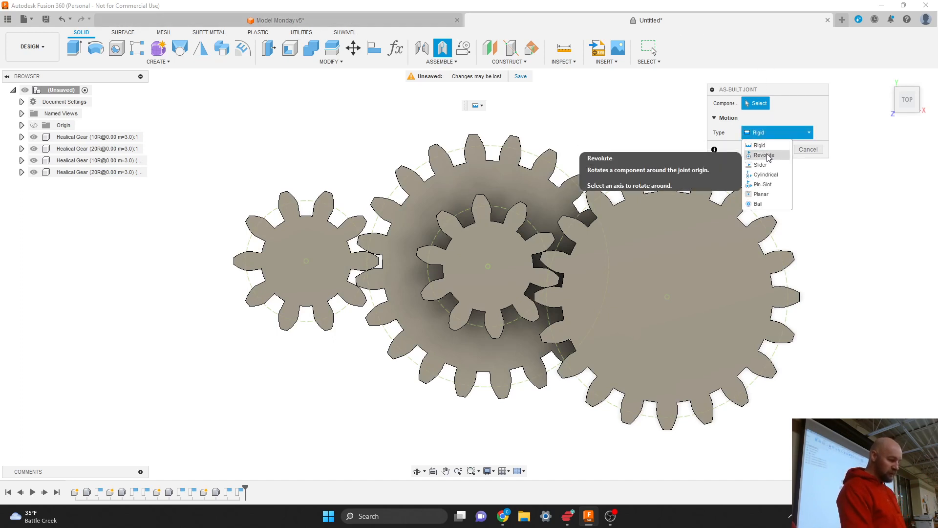
click(764, 155)
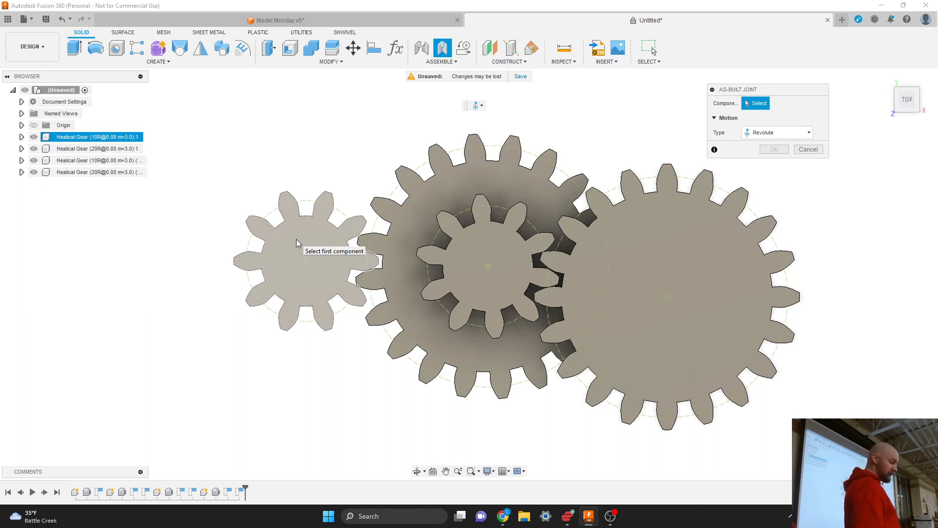
- Joint the separate 10-tooth gear to the root component about the gear's center, preview the rotation and create the joint
click(305, 243)
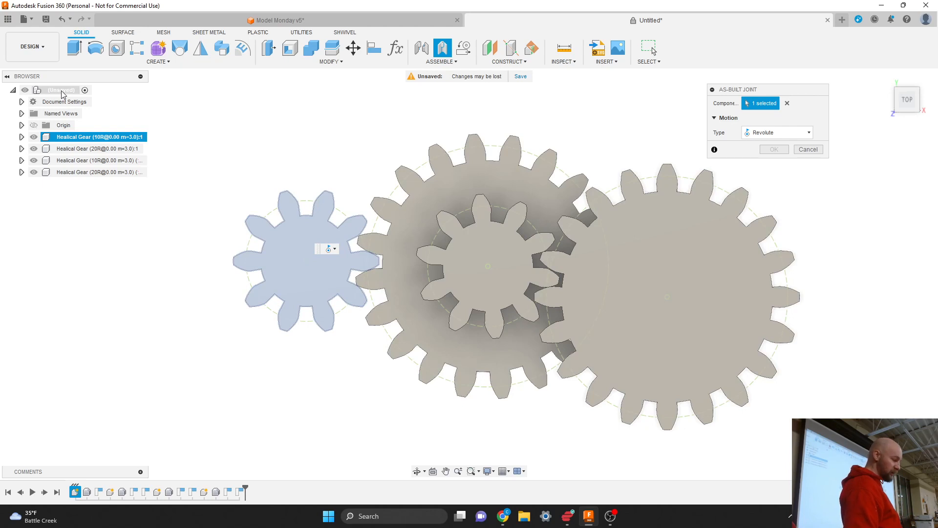
click(62, 94)
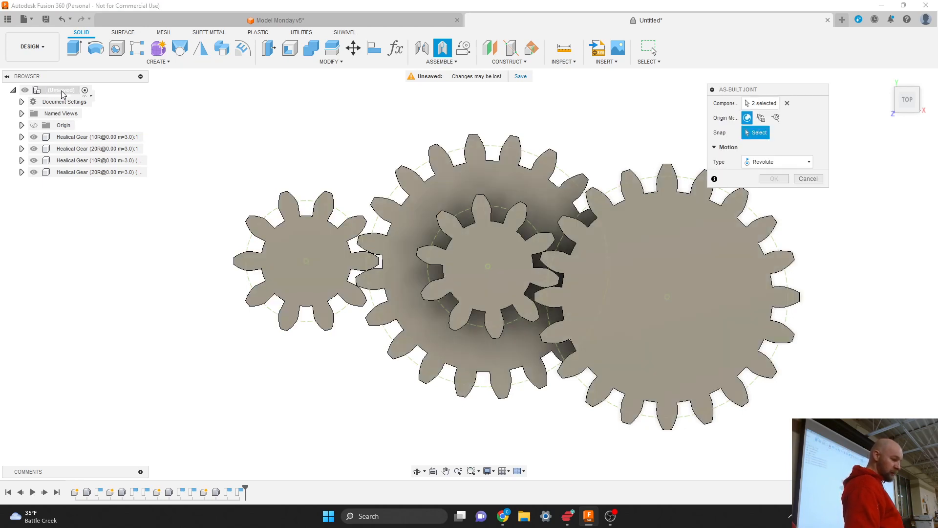
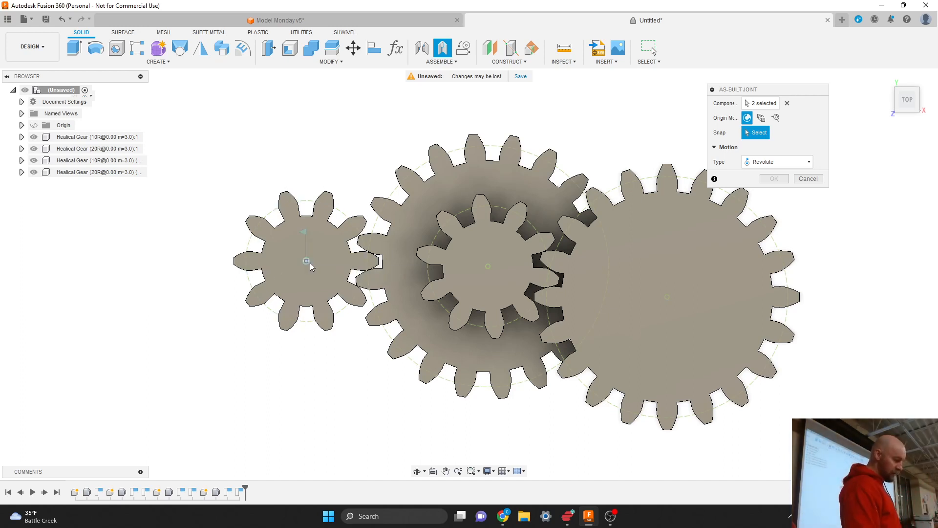
click(307, 262)
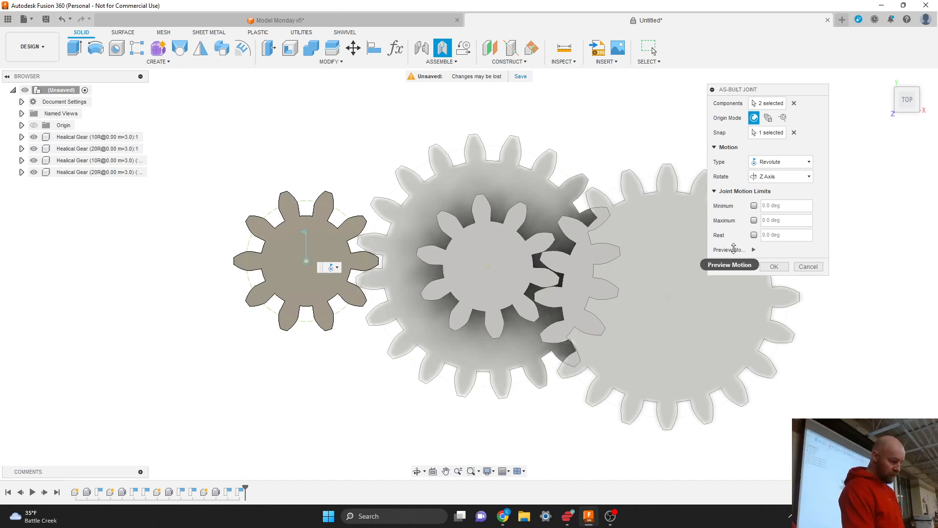
click(753, 251)
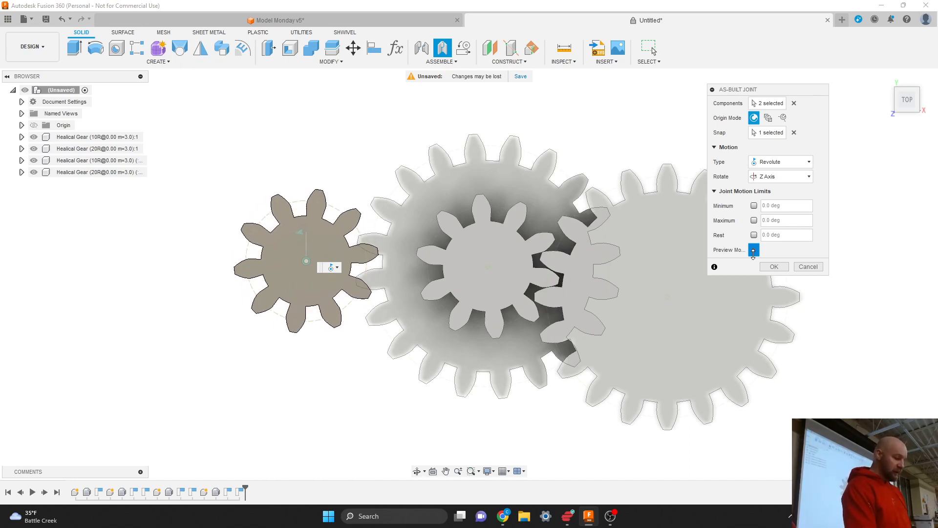
click(778, 266)
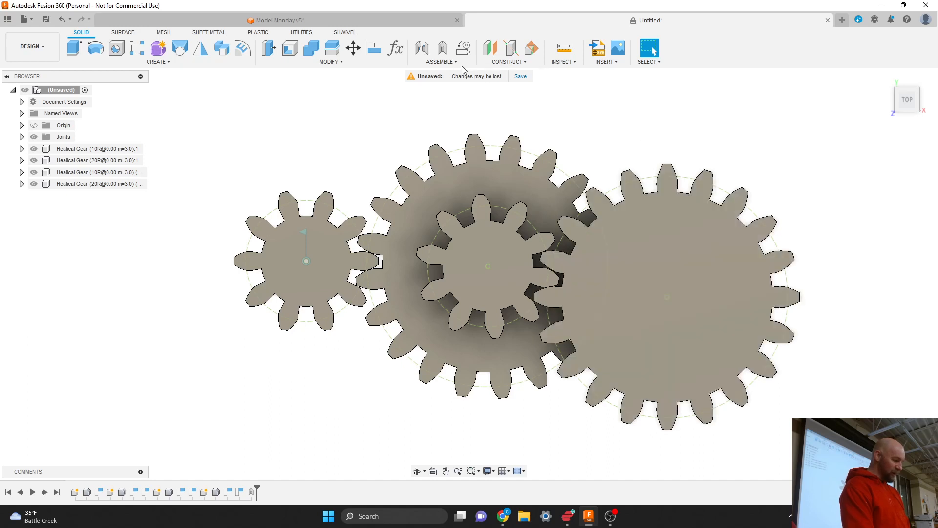
- Add a revolute as-built joint between the middle 20-tooth gear and the root component, snapped to the center of the gear's underside
click(444, 62)
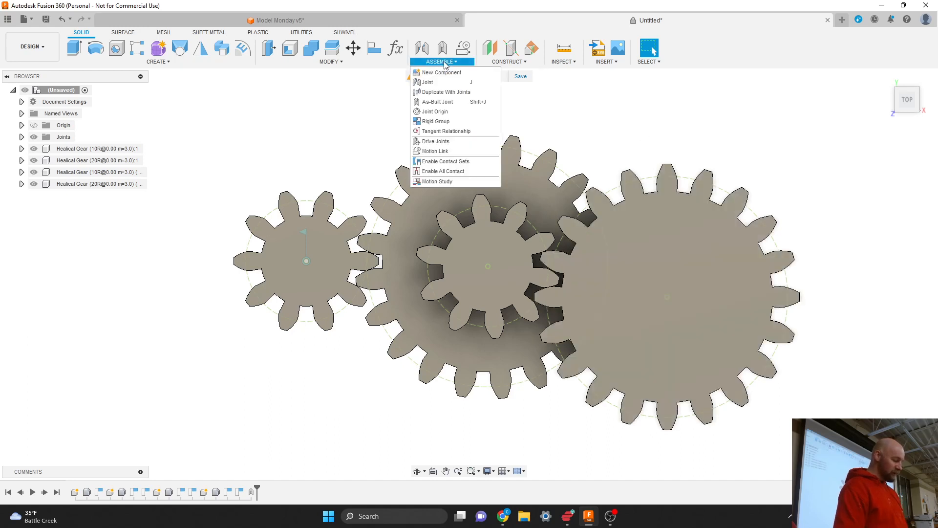
click(440, 101)
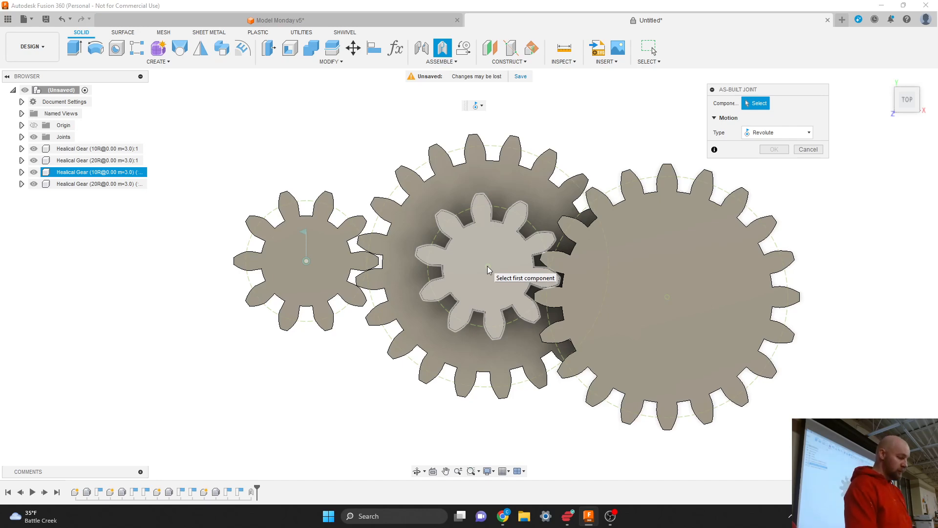
mouse_move(902, 107)
mouse_down()
mouse_move(862, 109)
mouse_move(819, 53)
mouse_up()
click(907, 107)
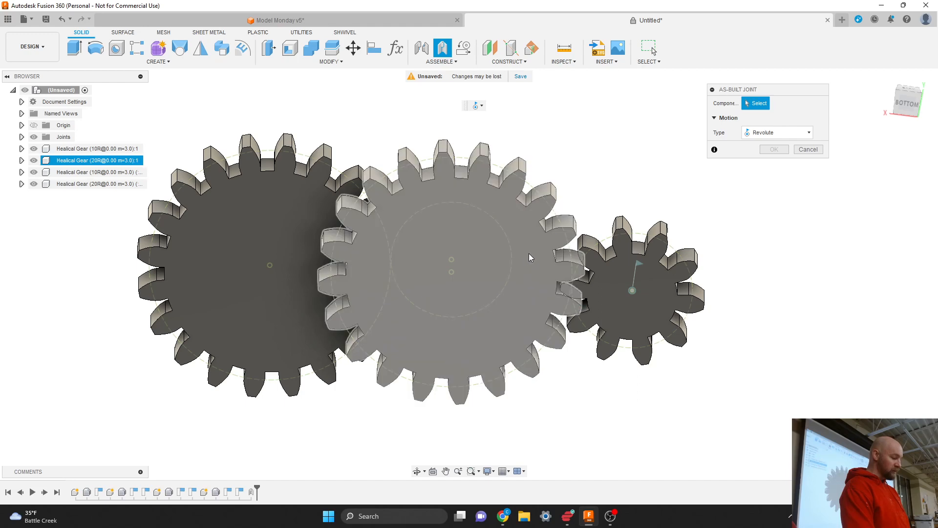
click(530, 253)
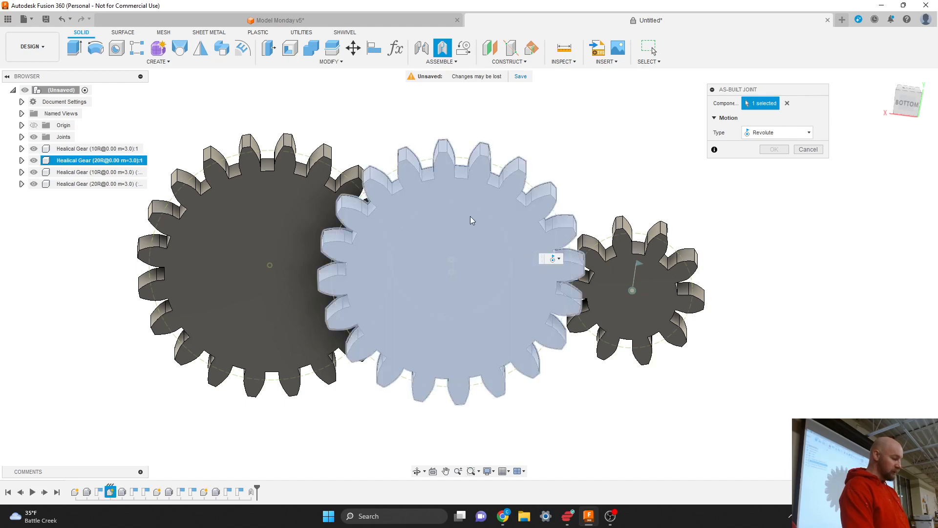
click(64, 91)
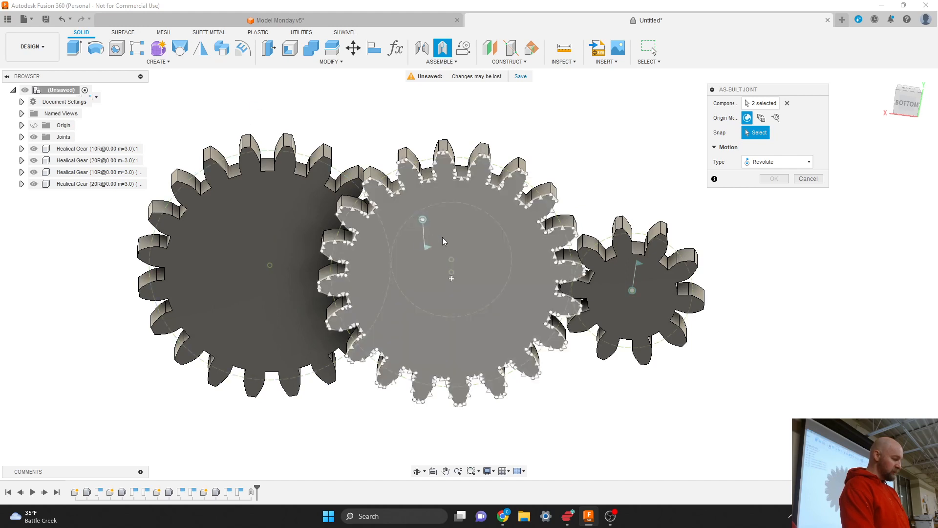
click(452, 279)
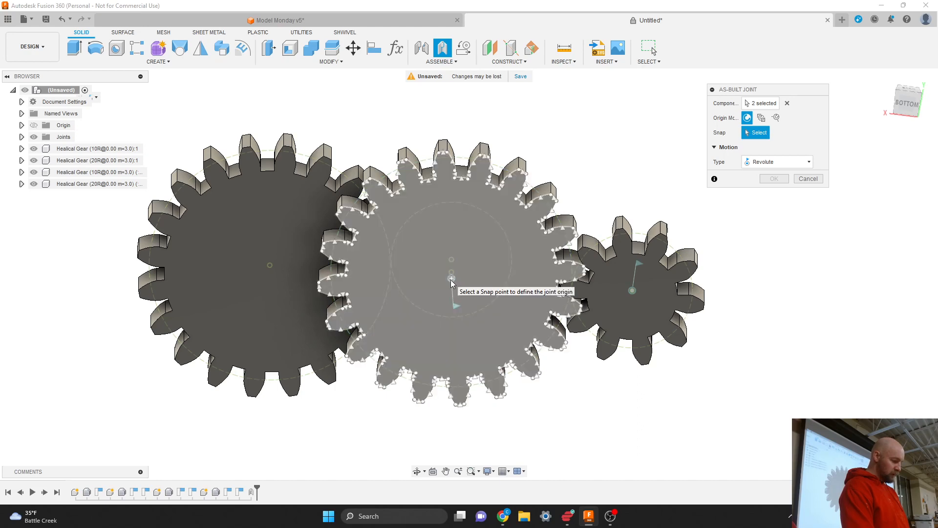
click(452, 277)
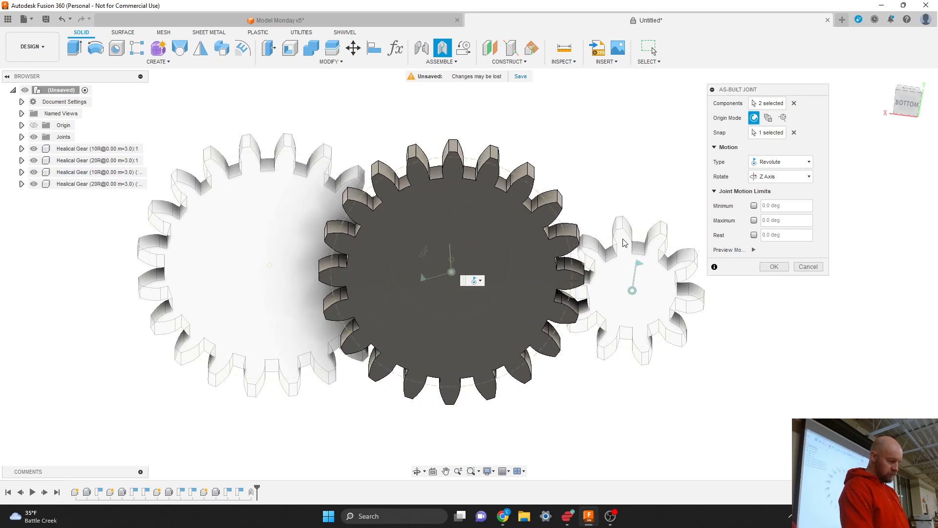
click(775, 266)
- Add a revolute as-built joint between the stacked 10-tooth gear and the root component, snapped to the gear's upper face center
drag(905, 112, 805, 213)
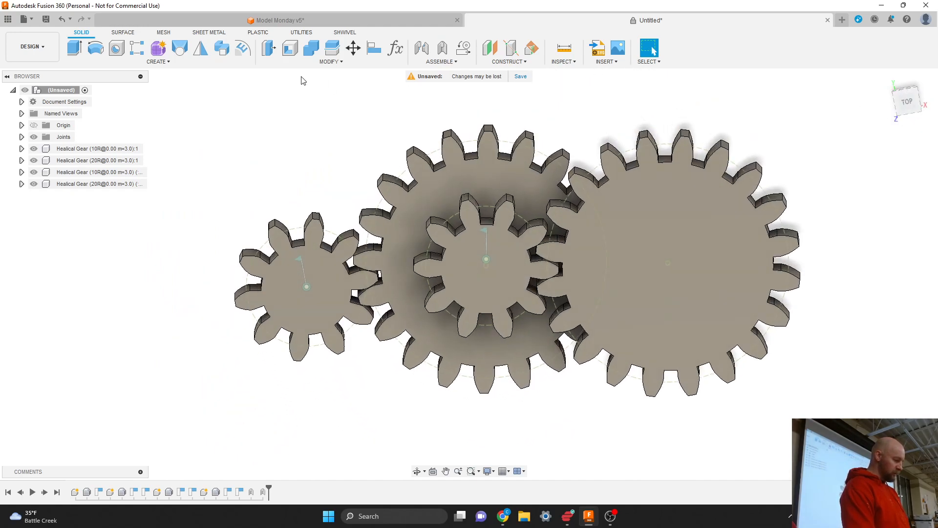
click(441, 62)
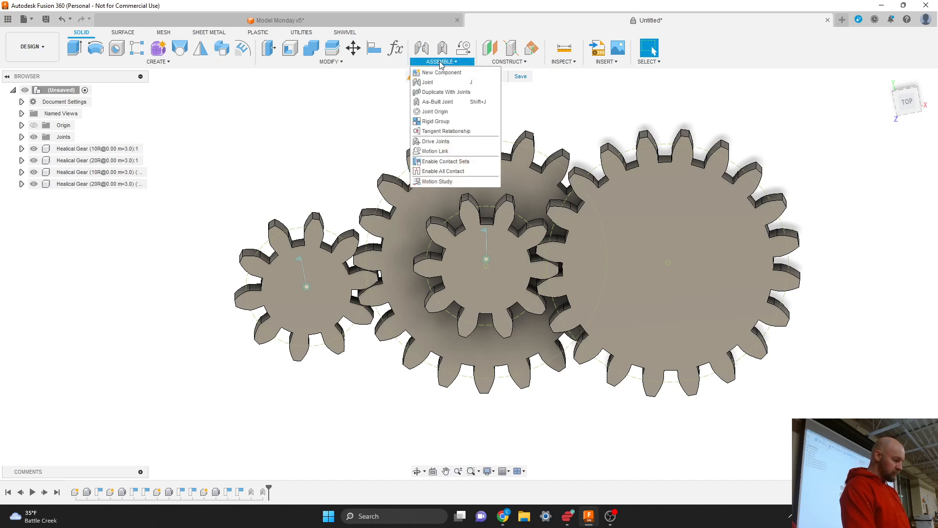
click(446, 104)
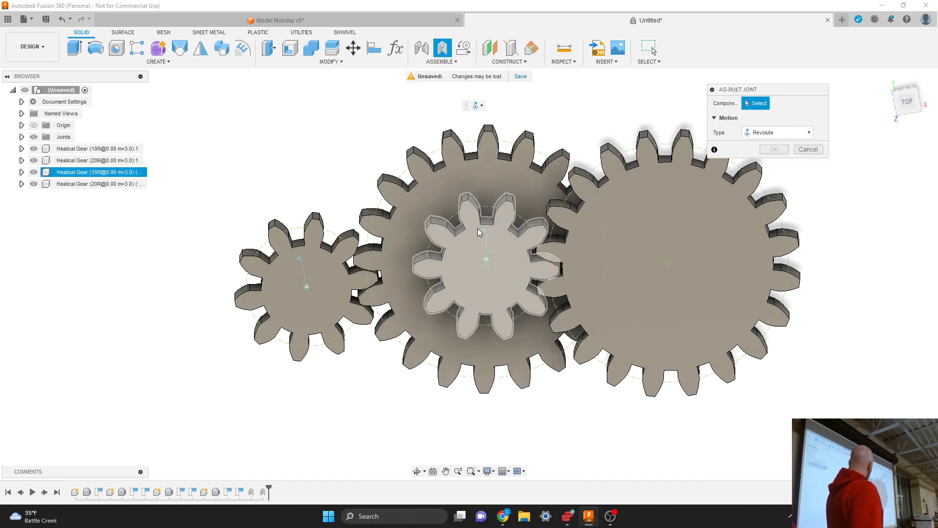
click(501, 269)
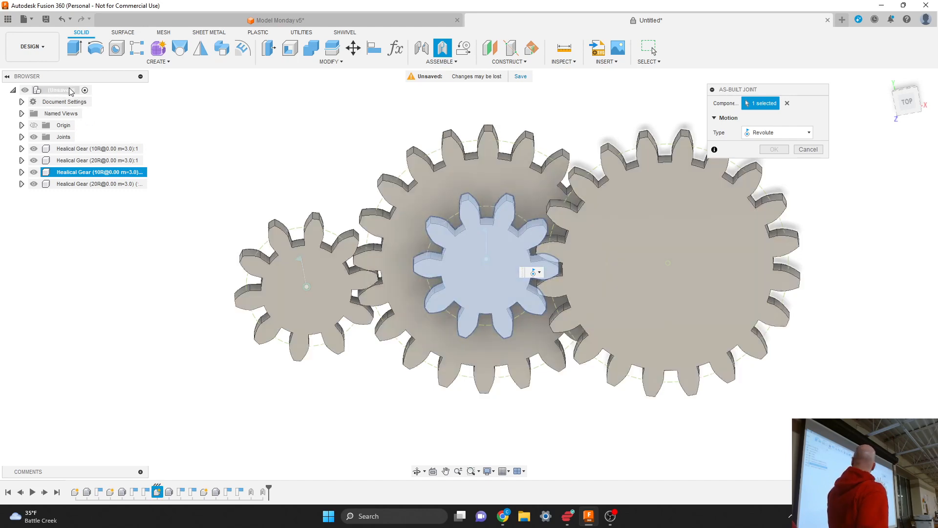
click(72, 91)
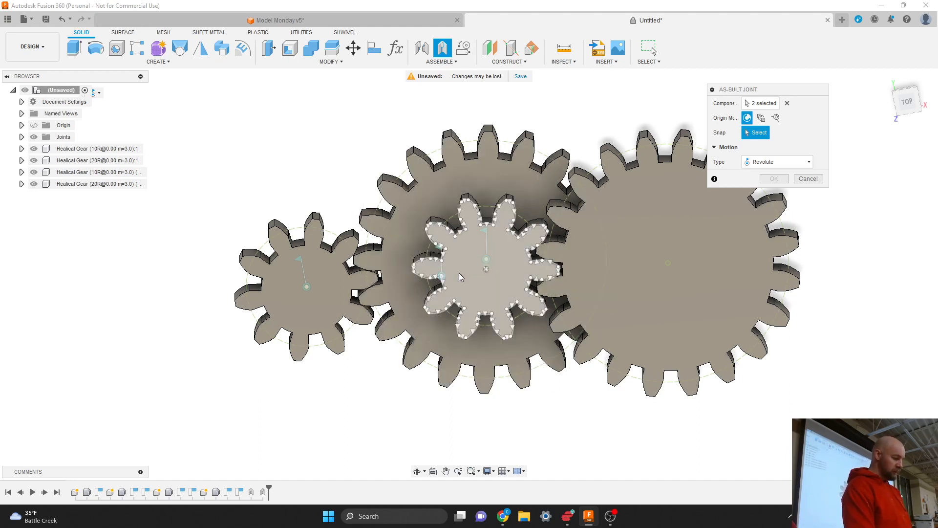
click(486, 271)
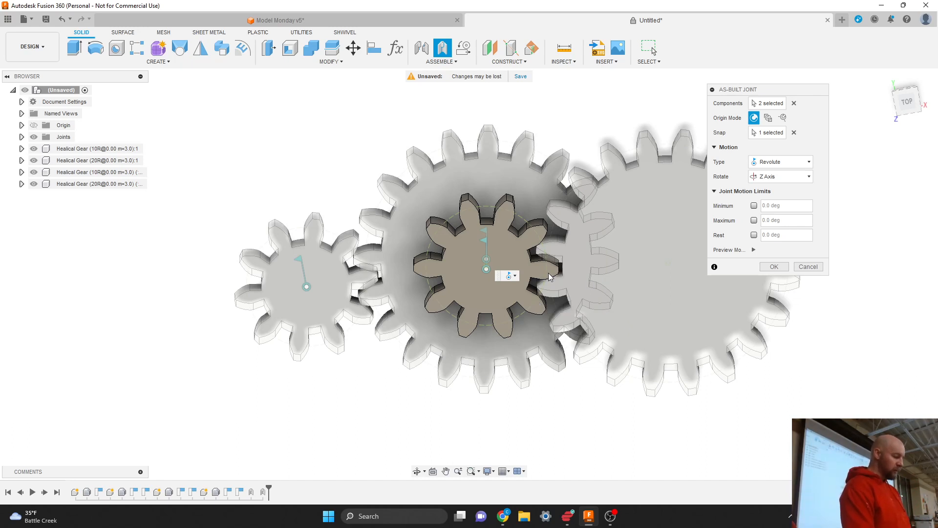
click(775, 267)
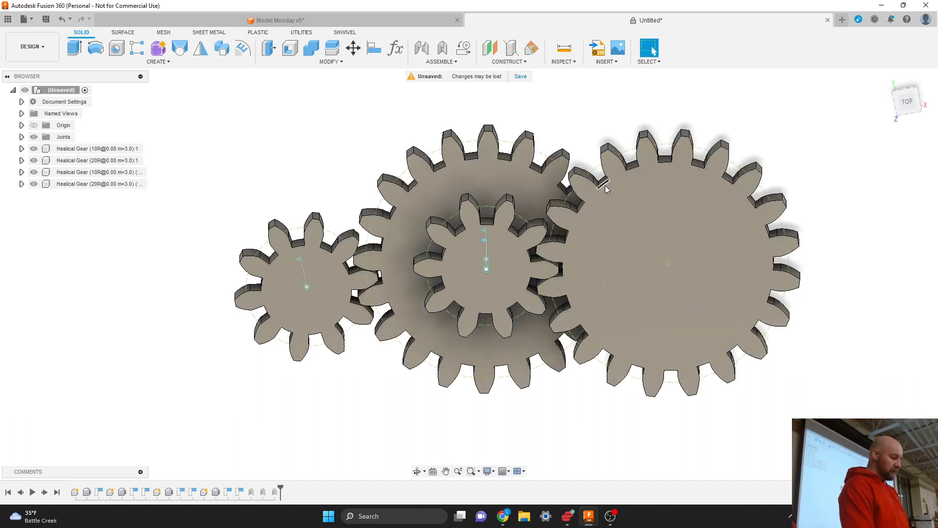
- Add a revolute as-built joint between the last 20-tooth gear and the root component, snapped to the center of the gear's upper face
click(448, 58)
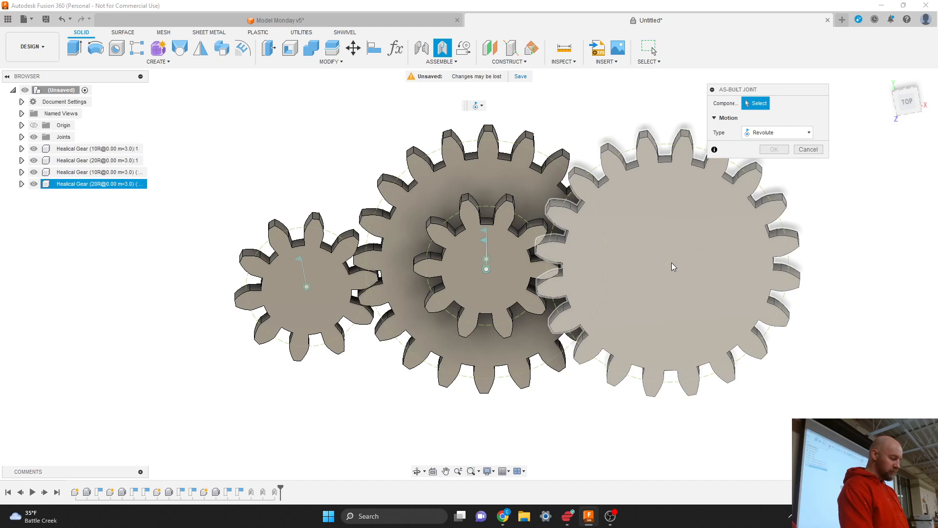
click(671, 263)
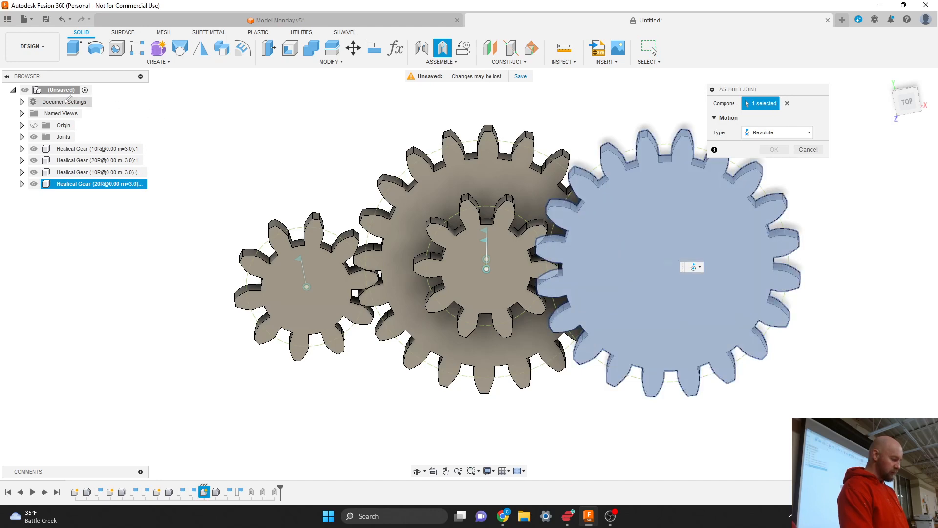
click(61, 91)
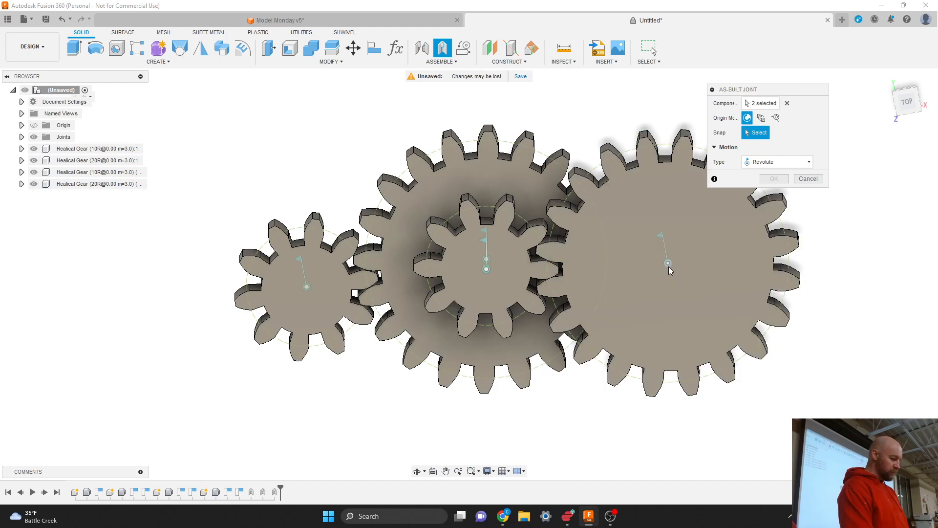
click(668, 269)
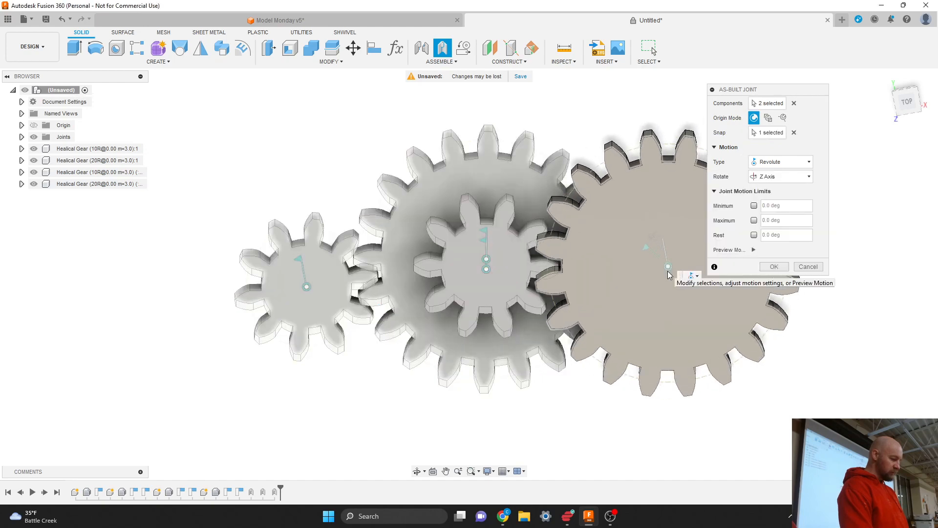
click(771, 266)
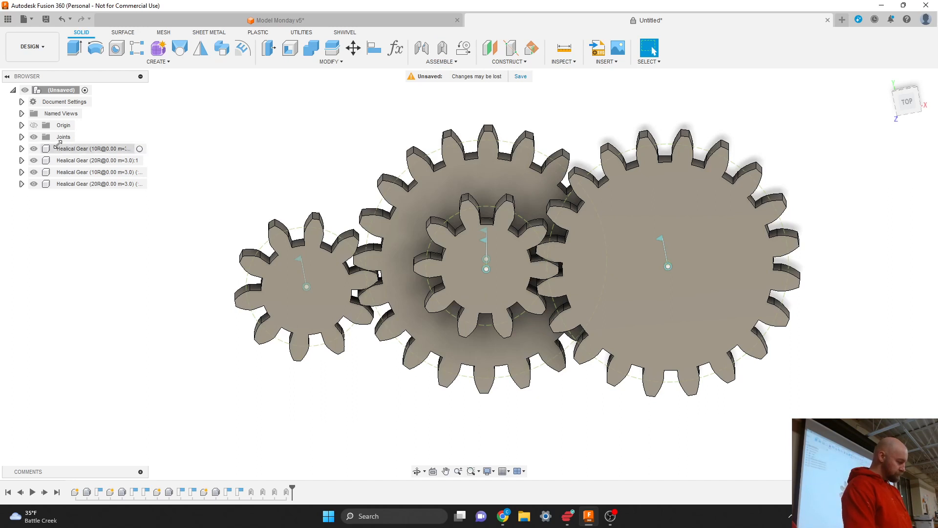
- Start a motion link between the revolute joints of the separate 10-tooth gear and the middle 20-tooth gear
click(21, 137)
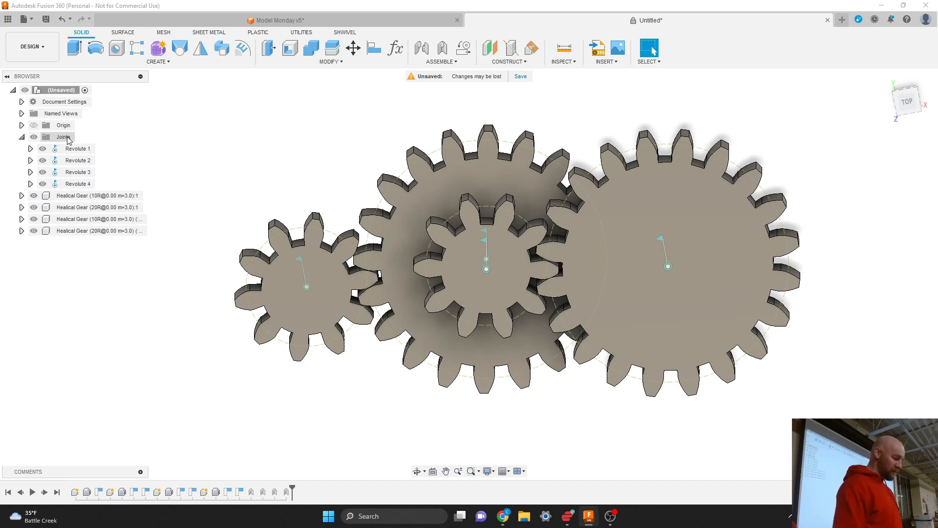
click(1, 38)
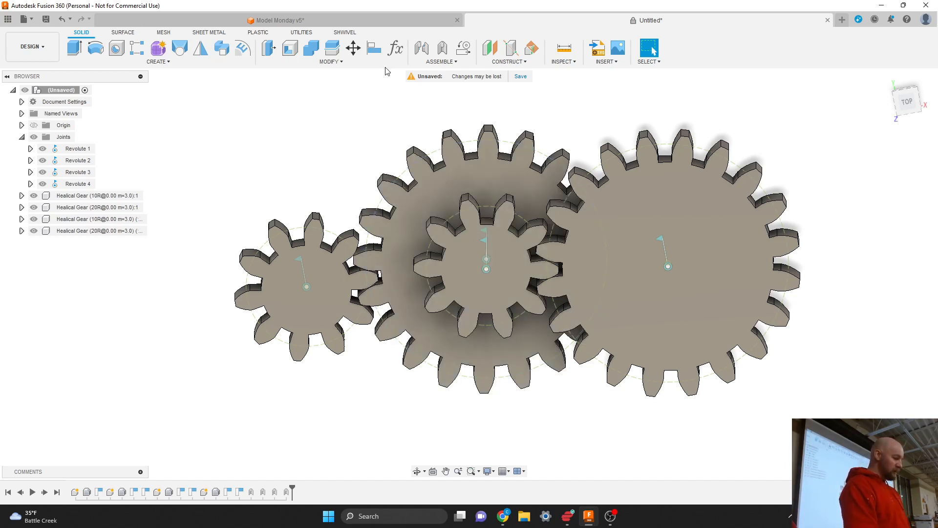
click(447, 63)
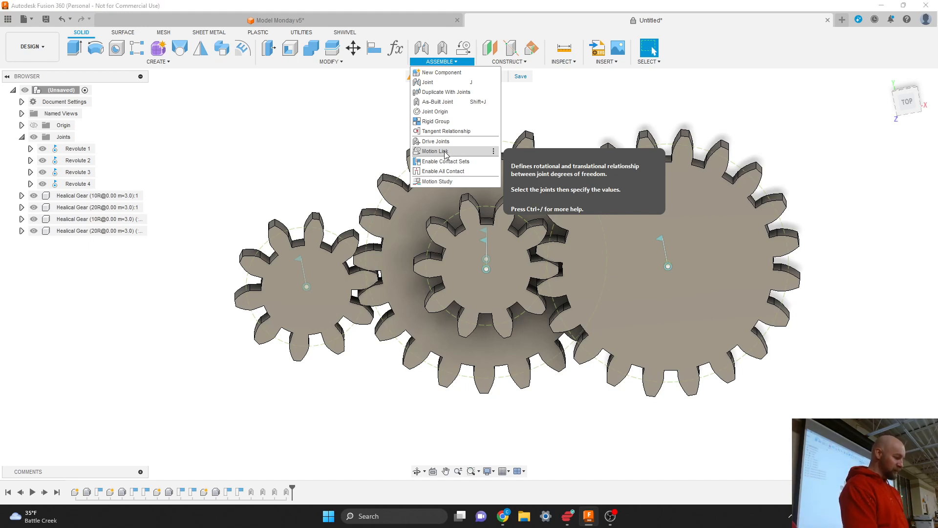
click(445, 153)
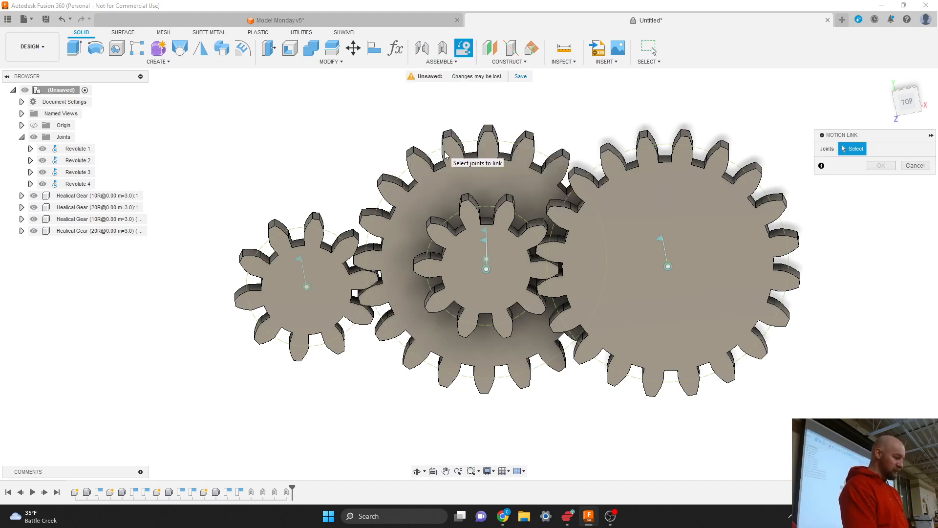
click(298, 259)
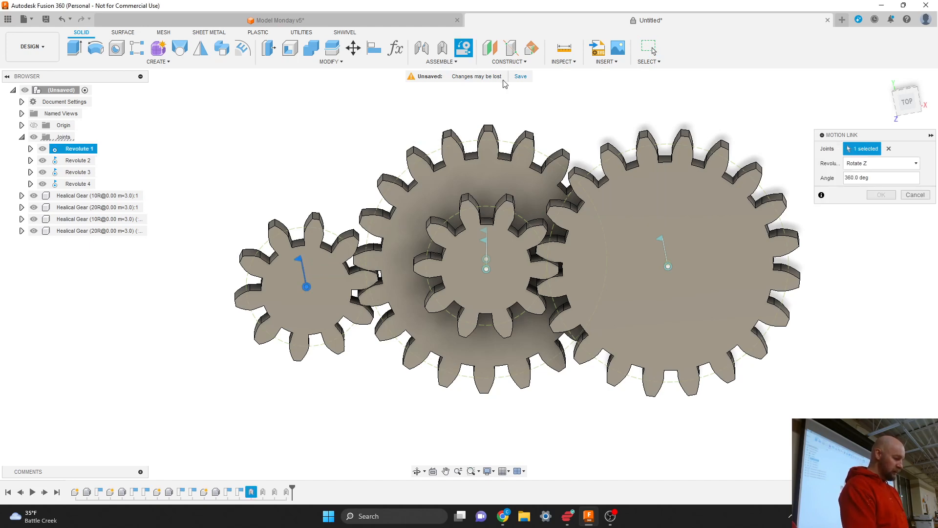
mouse_move(889, 105)
mouse_down()
mouse_move(902, 96)
mouse_move(908, 117)
mouse_move(897, 102)
mouse_move(887, 108)
mouse_up()
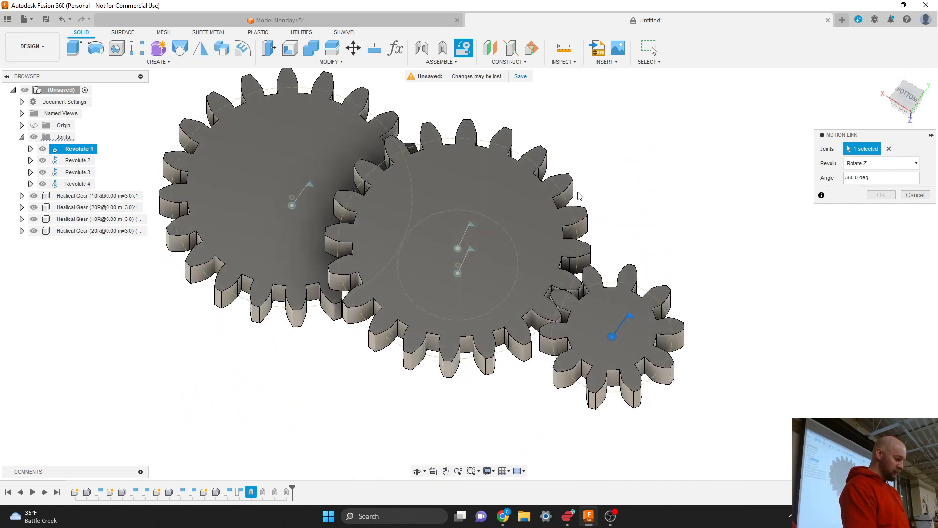
click(469, 225)
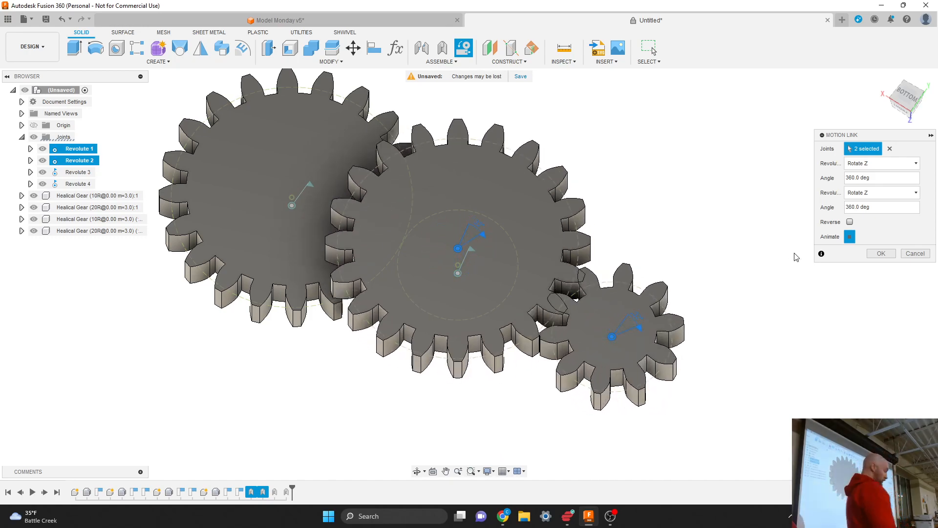
- Reverse the linked motion, set the angles to 20 deg for Revolute 1 and 10 deg for Revolute 2, and create the link
drag(869, 138, 764, 158)
click(745, 243)
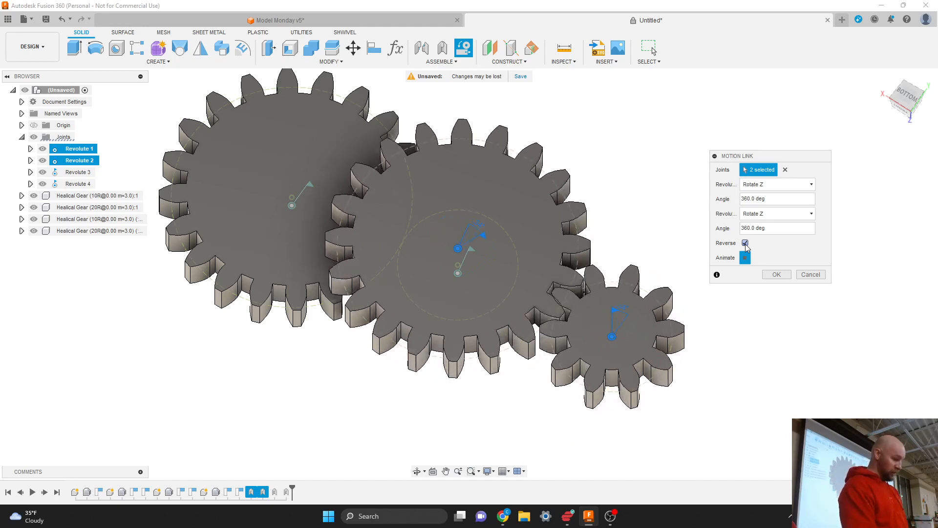
triple_click(782, 201)
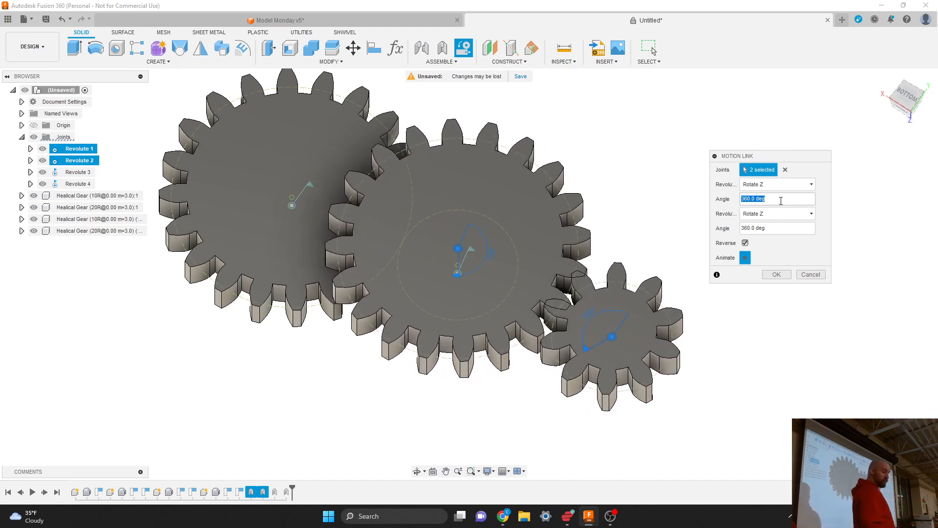
text(20)
key(Return)
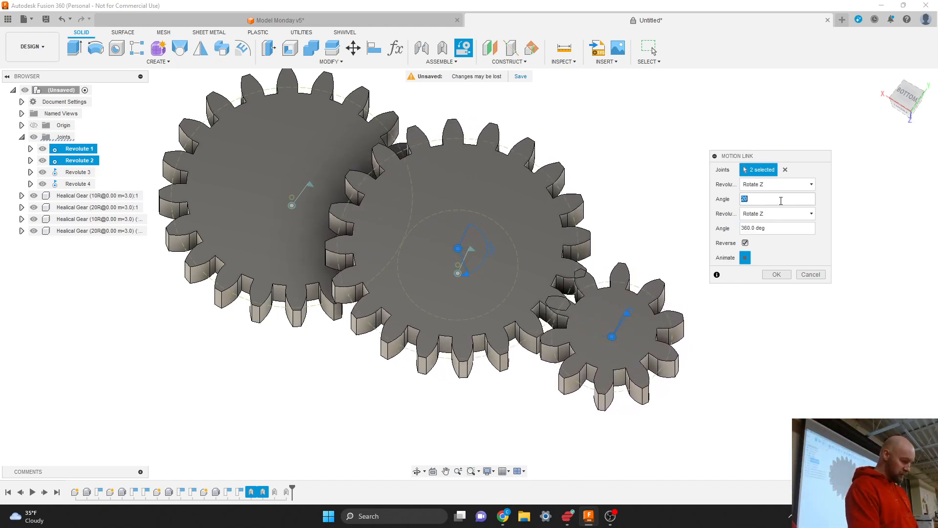
key(Tab)
text(10)
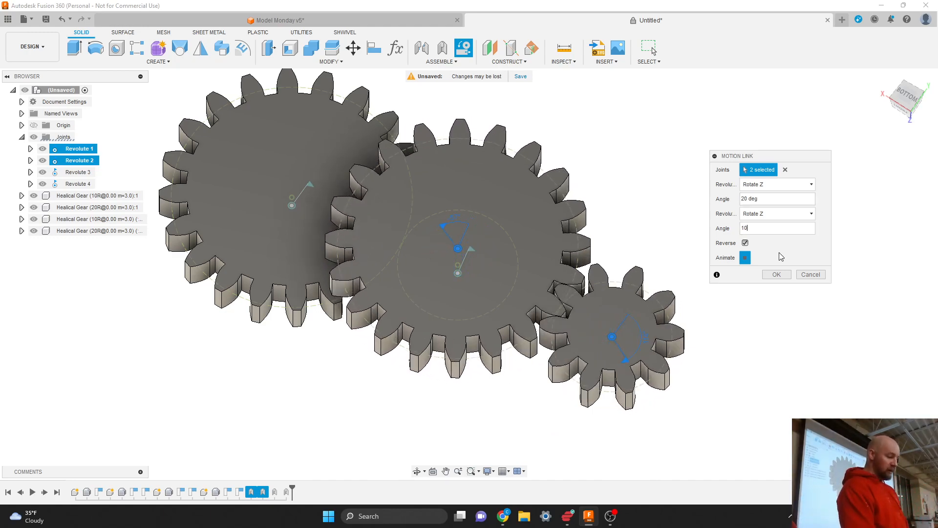
click(777, 274)
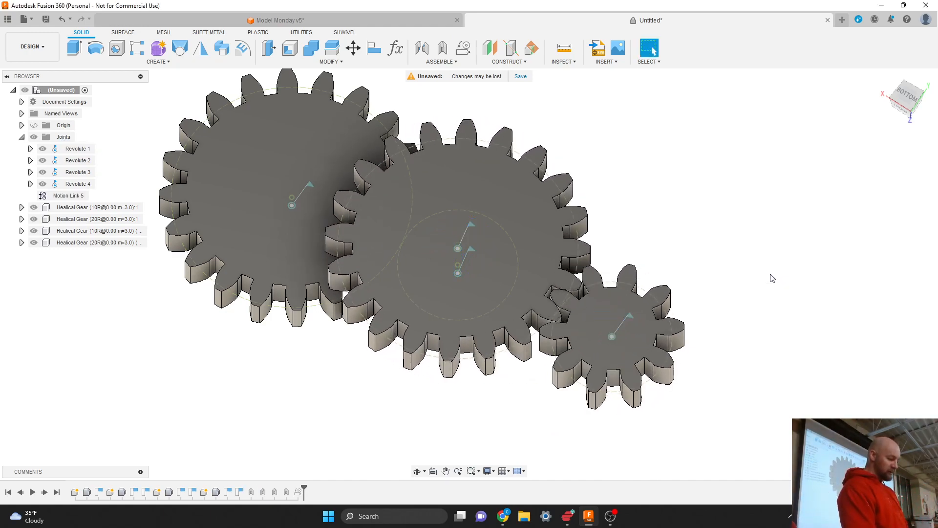
- Try driving the separate 10-tooth gear's revolute joint to test the linked rotation
double_click(628, 319)
mouse_move(639, 300)
mouse_down()
mouse_move(616, 292)
mouse_move(629, 289)
mouse_move(647, 306)
mouse_move(623, 289)
mouse_move(639, 298)
mouse_up()
key(Escape)
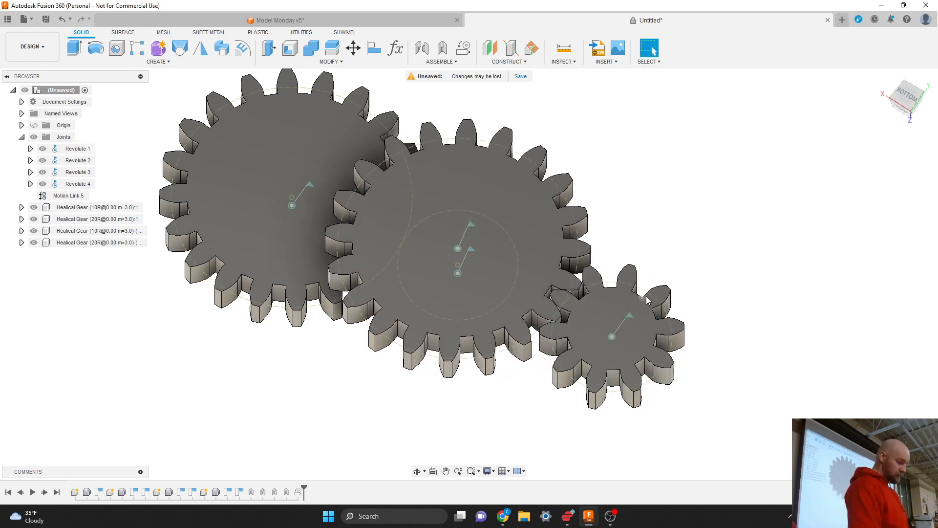
- Reopen the motion link between the separate 10-tooth gear and the middle 20-tooth gear and review its angles, reversal and animation
click(298, 492)
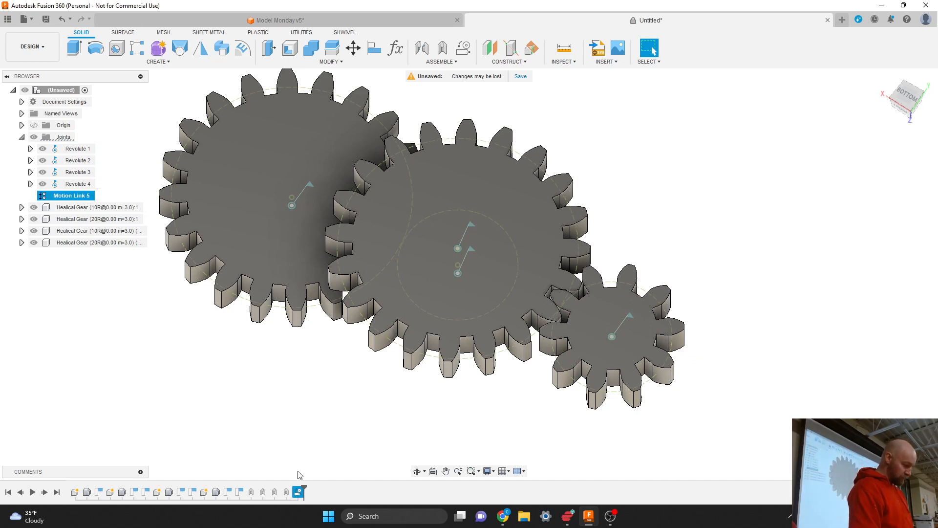
right_click(299, 493)
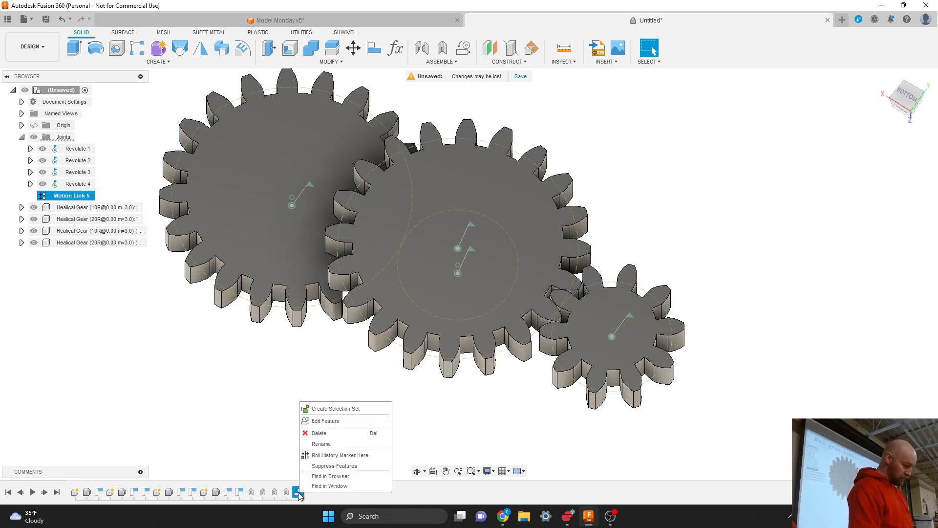
click(323, 422)
drag(860, 136, 729, 167)
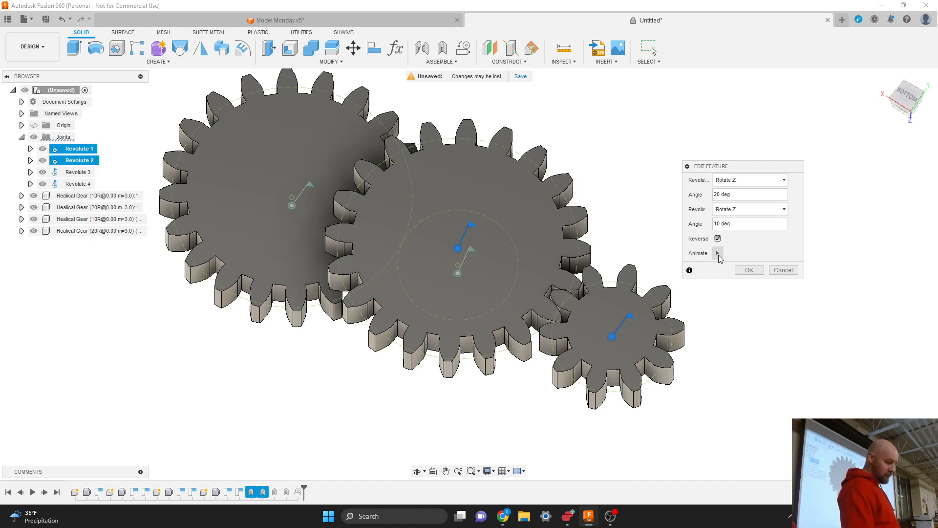
click(750, 271)
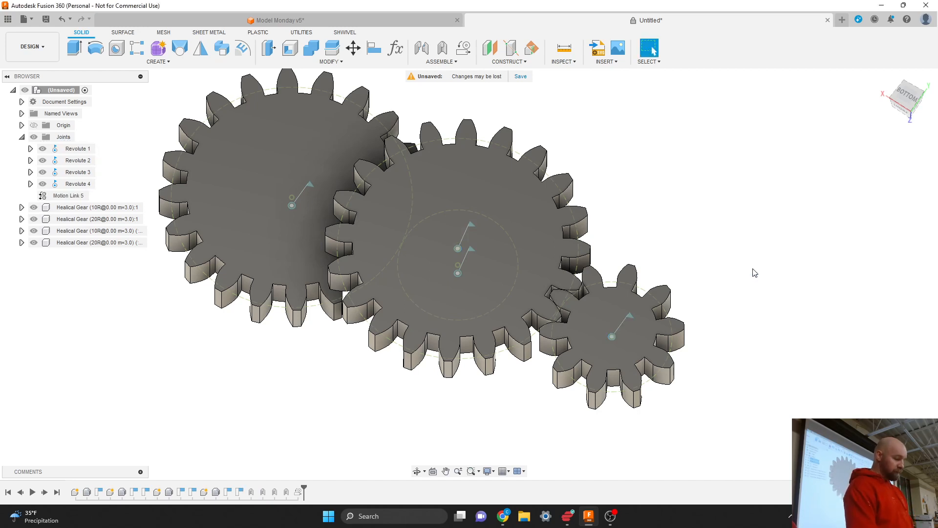
- Create a motion link between the joints of the middle 20-tooth gear and the stacked 10-tooth gear, both at 360 deg without reversal
mouse_move(912, 95)
mouse_down()
mouse_move(851, 110)
mouse_move(816, 93)
mouse_move(802, 46)
mouse_up()
drag(910, 141, 909, 78)
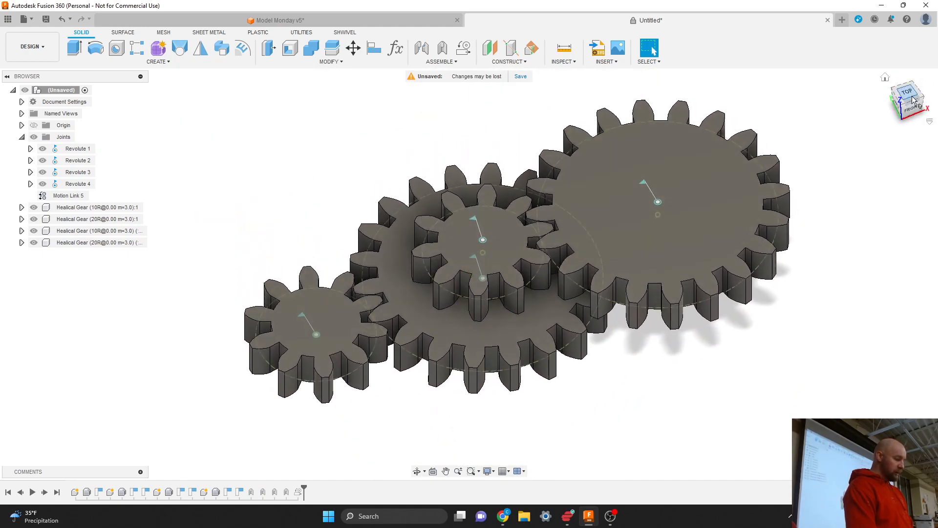
scroll(431, 269, up, 2)
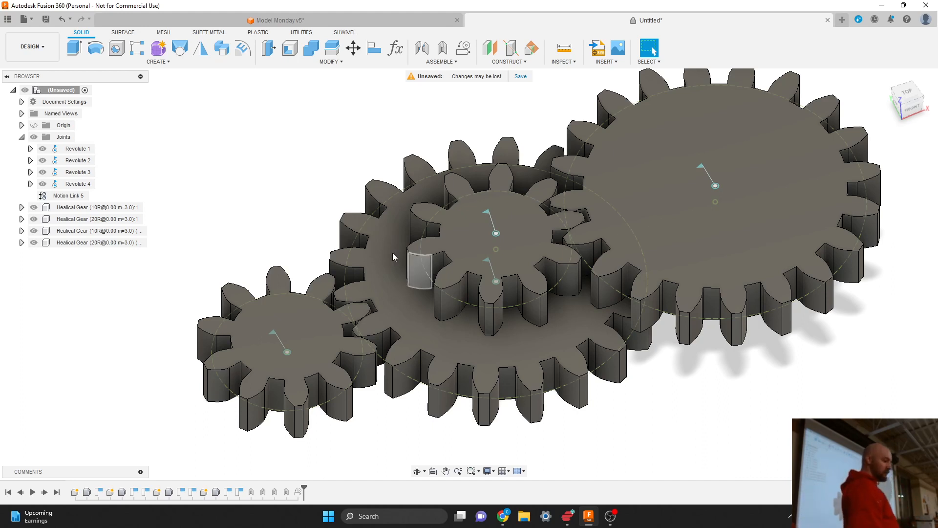
click(443, 62)
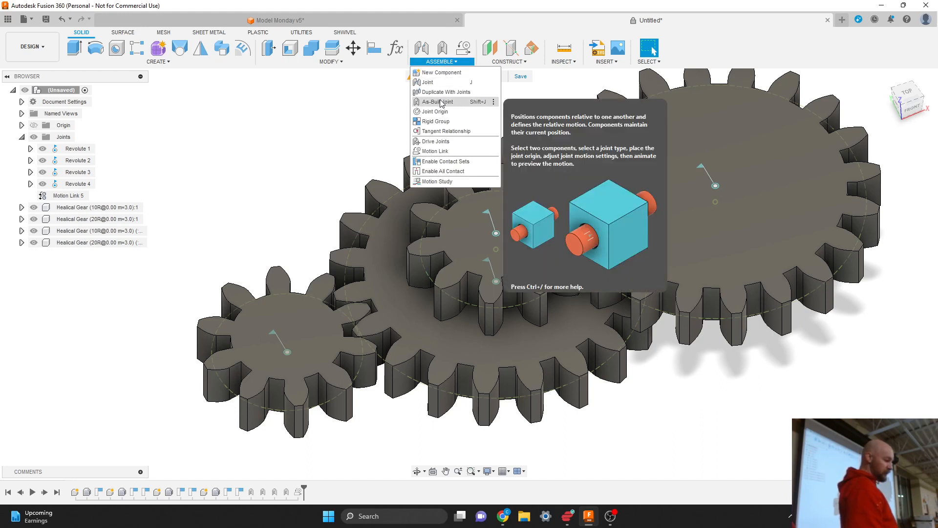
click(443, 152)
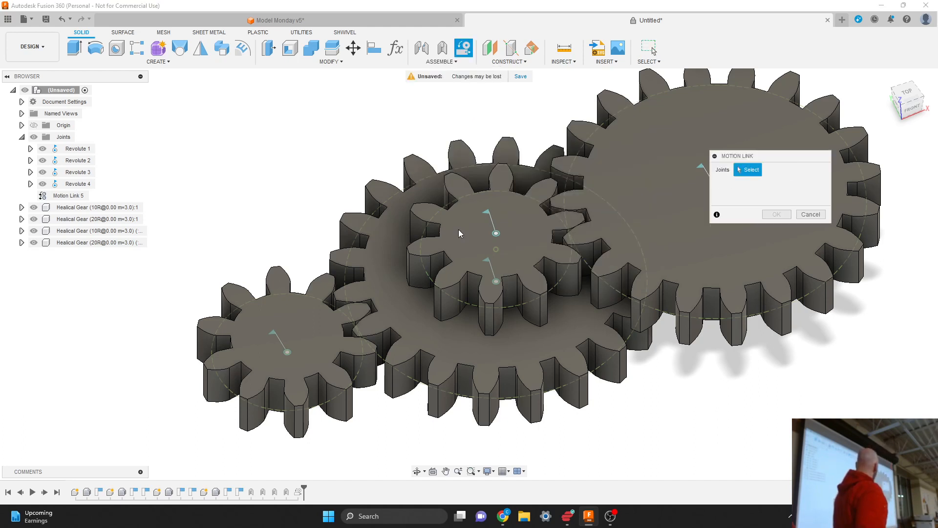
click(496, 282)
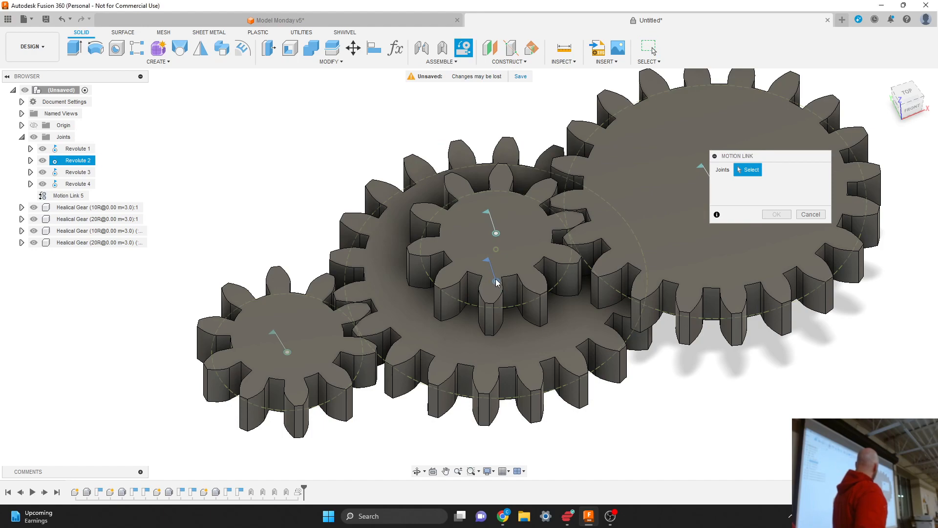
click(496, 234)
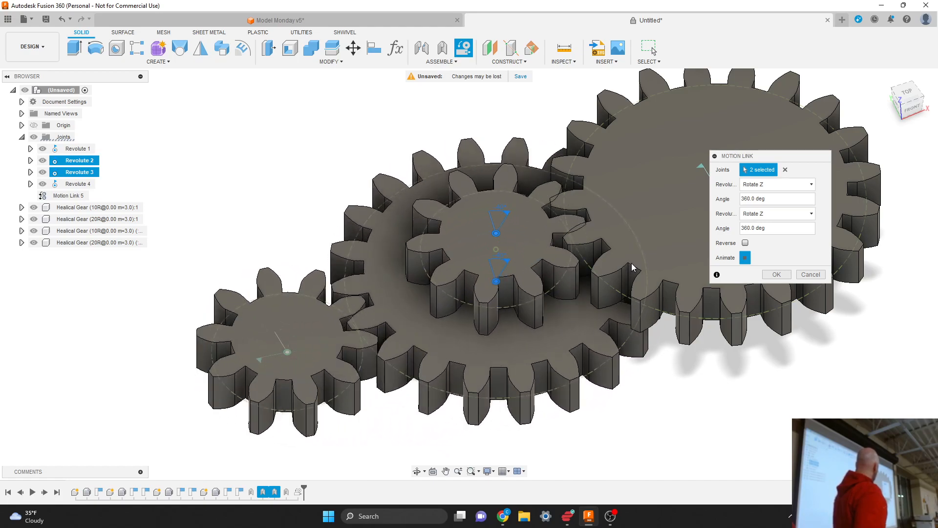
click(782, 276)
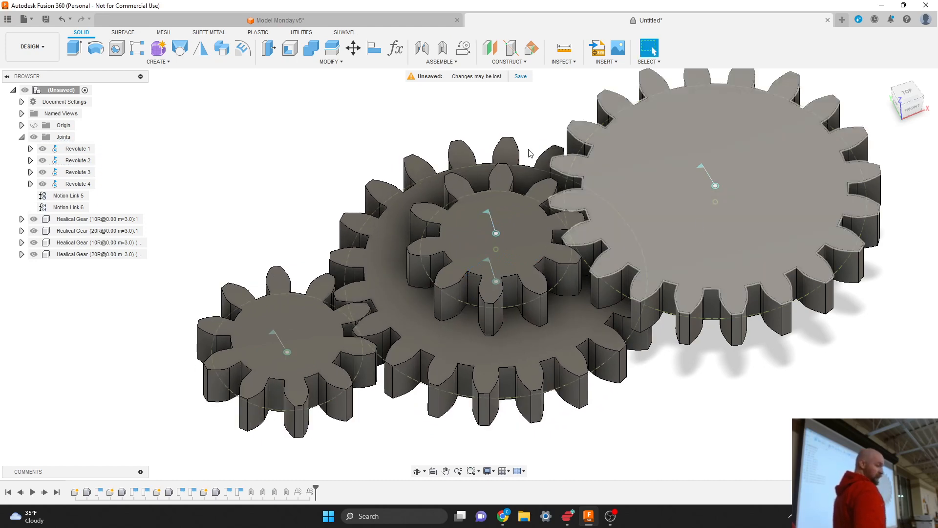
- Create a reversed motion link between the stacked 10-tooth gear's joint at 20 deg and the last 20-tooth gear's joint at 10 deg
click(440, 62)
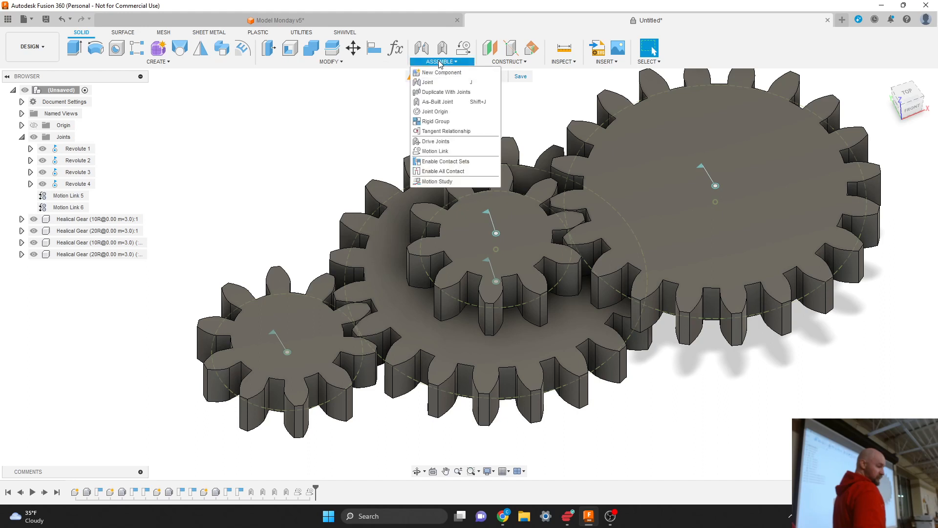
click(442, 151)
click(488, 215)
scroll(365, 229, down, 2)
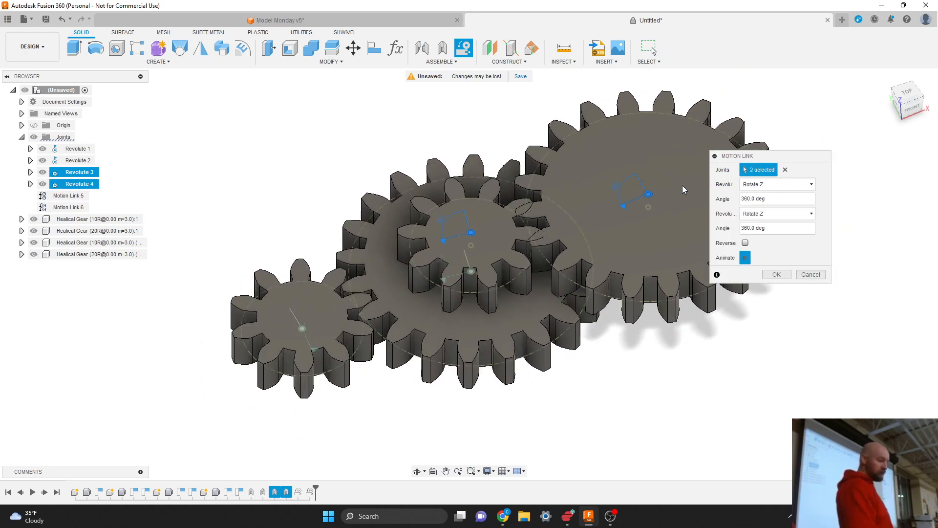
click(745, 243)
click(770, 199)
text(20)
key(Tab)
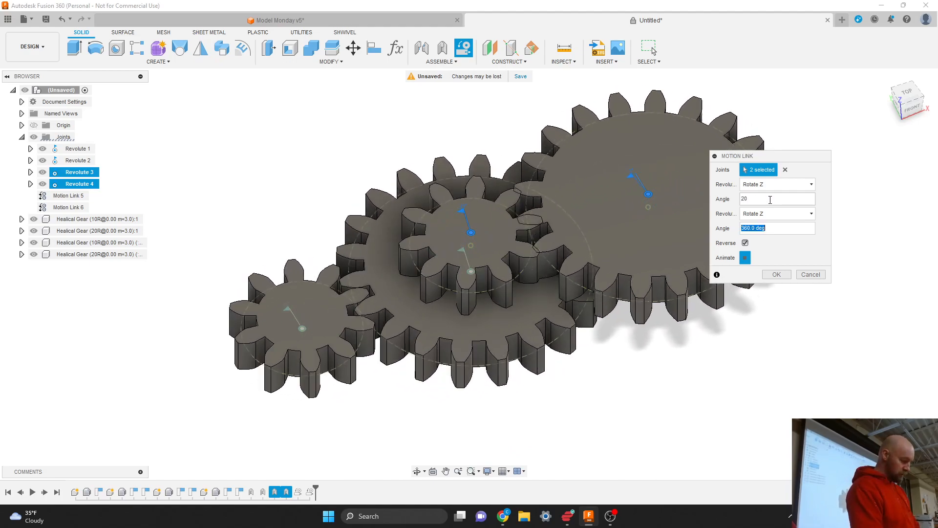
text(10)
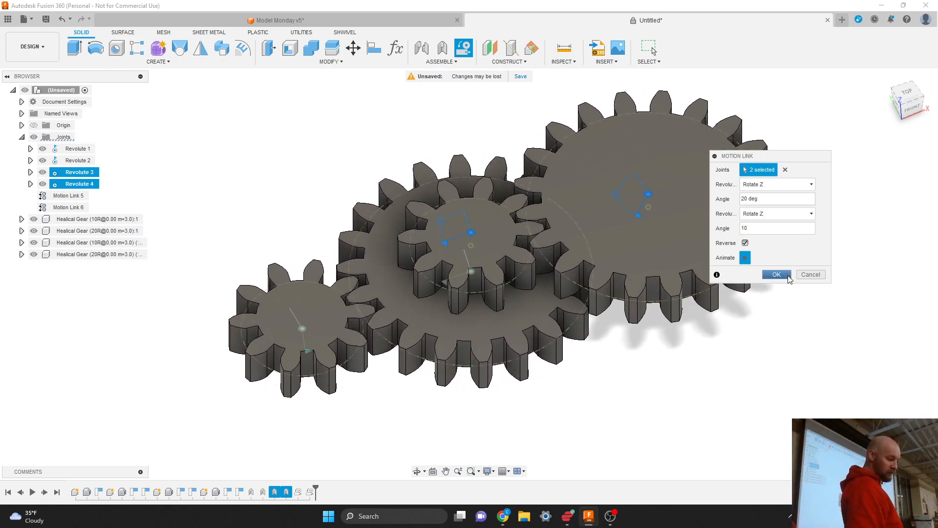
click(776, 275)
- Rotate the separate 10-tooth gear's revolute joint to test the motion of the fully linked gear train
click(287, 309)
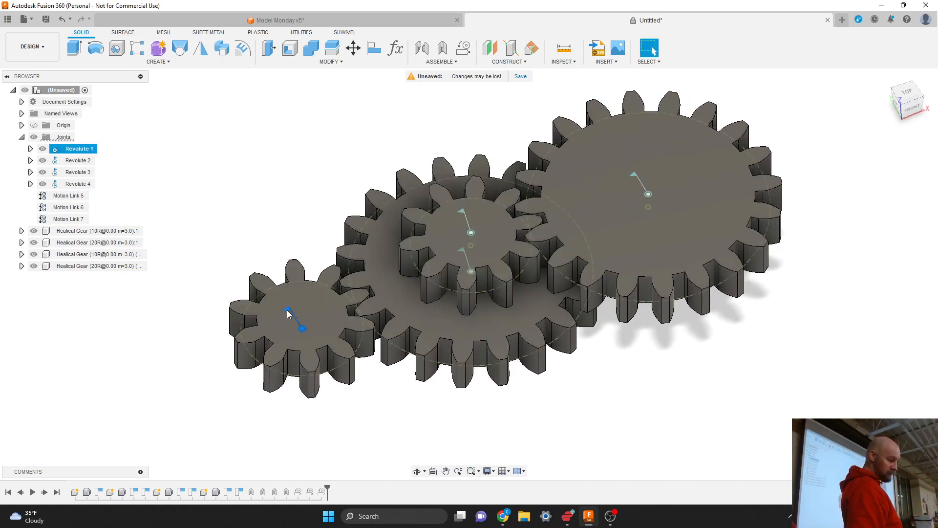
drag(288, 294, 313, 291)
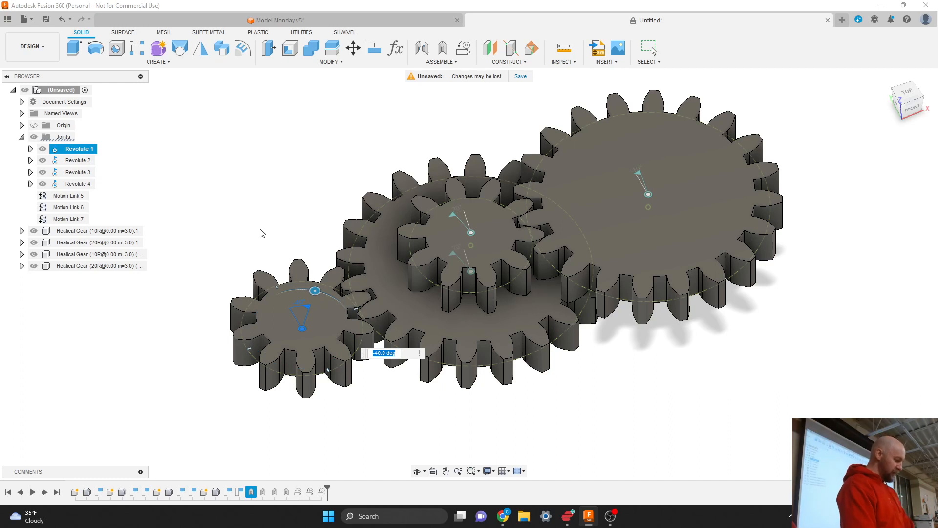
key(Escape)
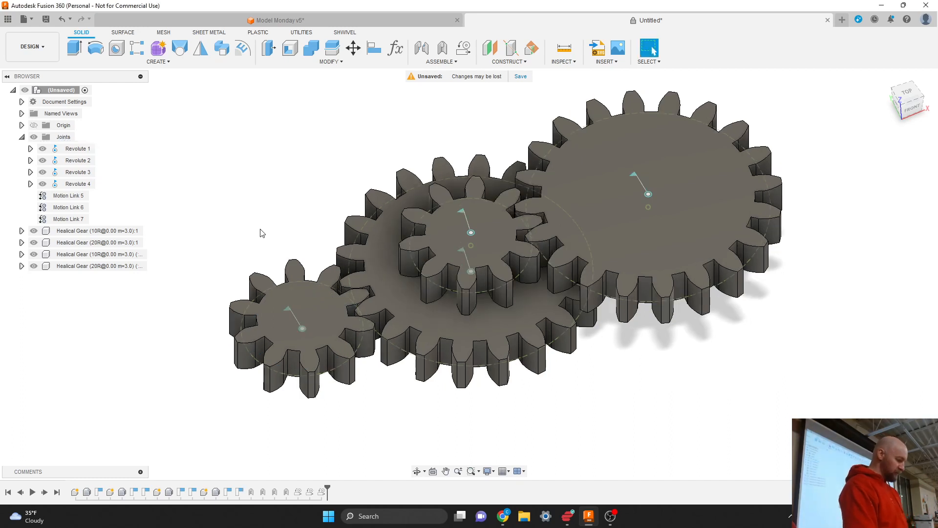
- Animate the joint relationships of the separate 10-tooth gear's revolute joint to watch the whole train turn
click(77, 148)
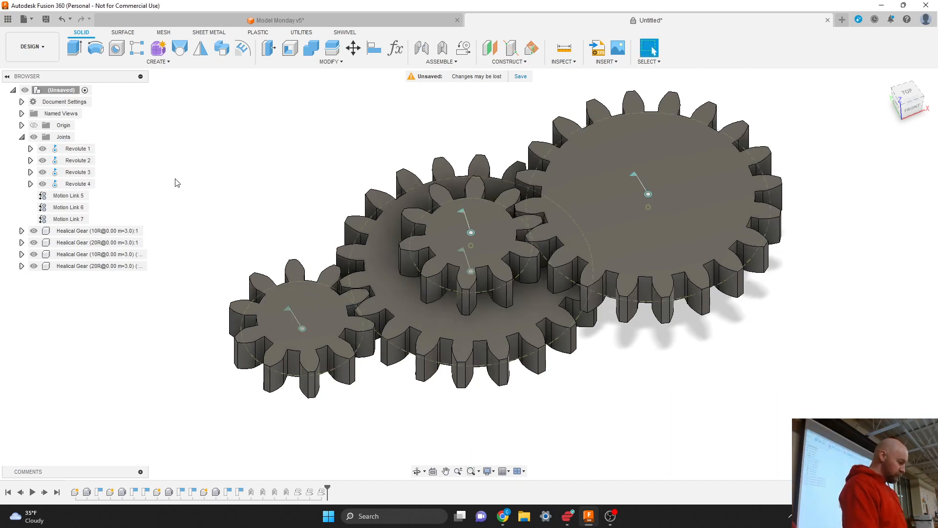
right_click(72, 151)
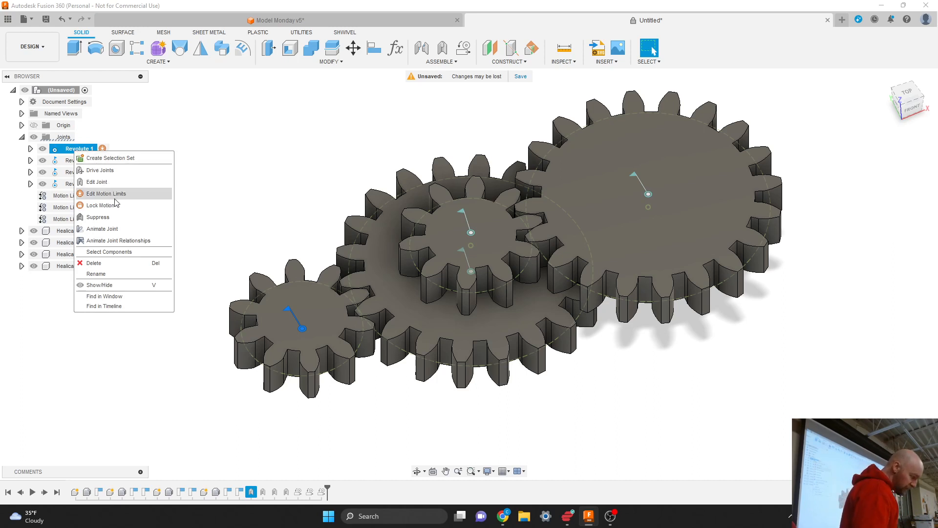
click(123, 241)
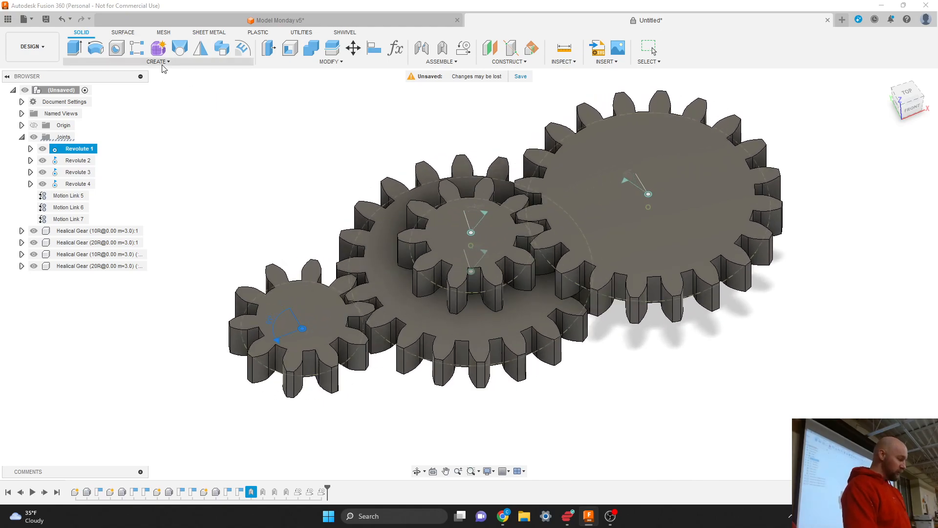
- End the animation and create an activated internal standard component named Sides
click(164, 63)
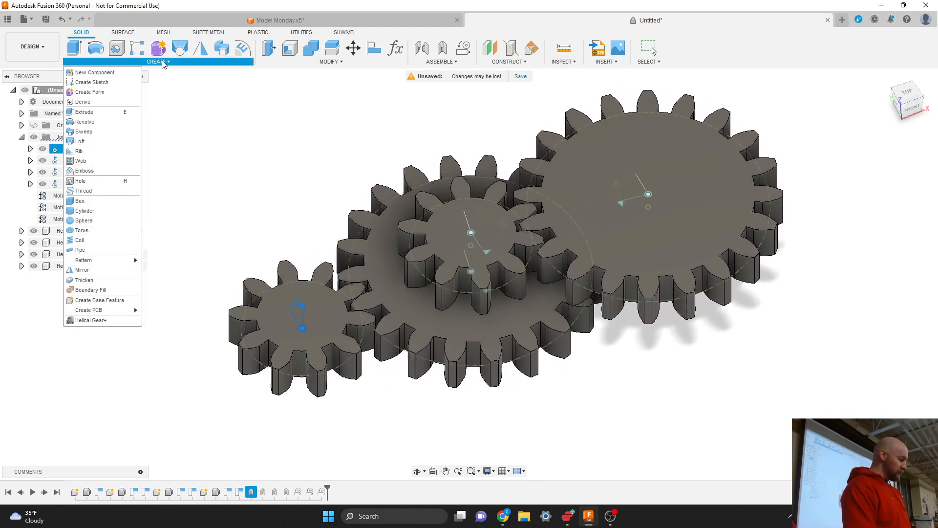
click(111, 72)
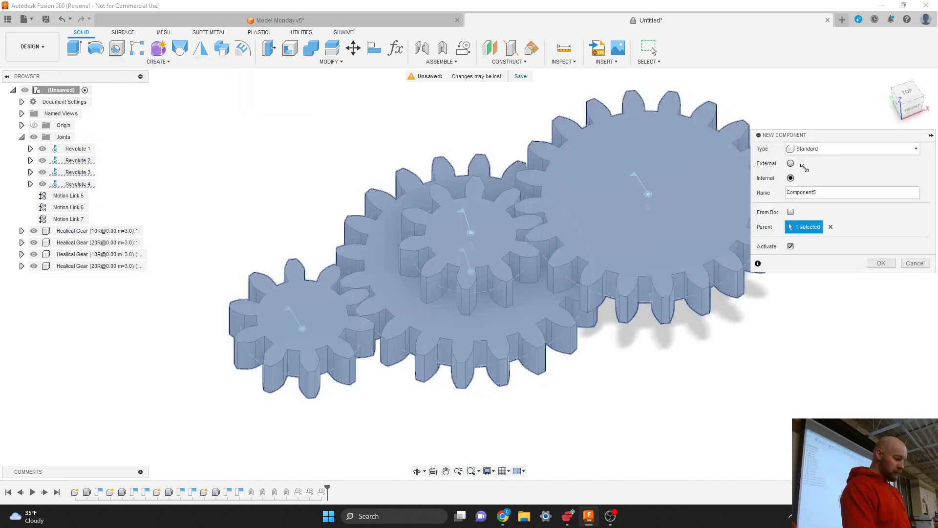
double_click(825, 192)
text(Sides)
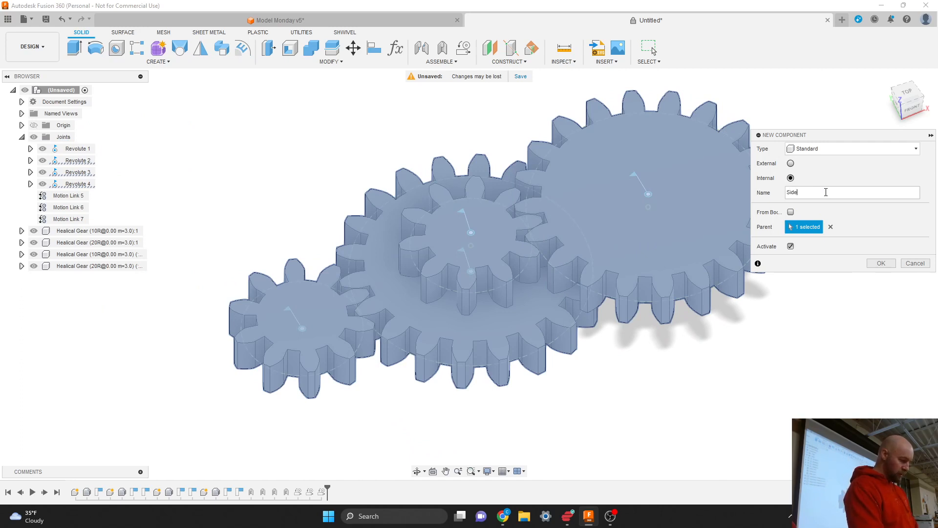
click(880, 264)
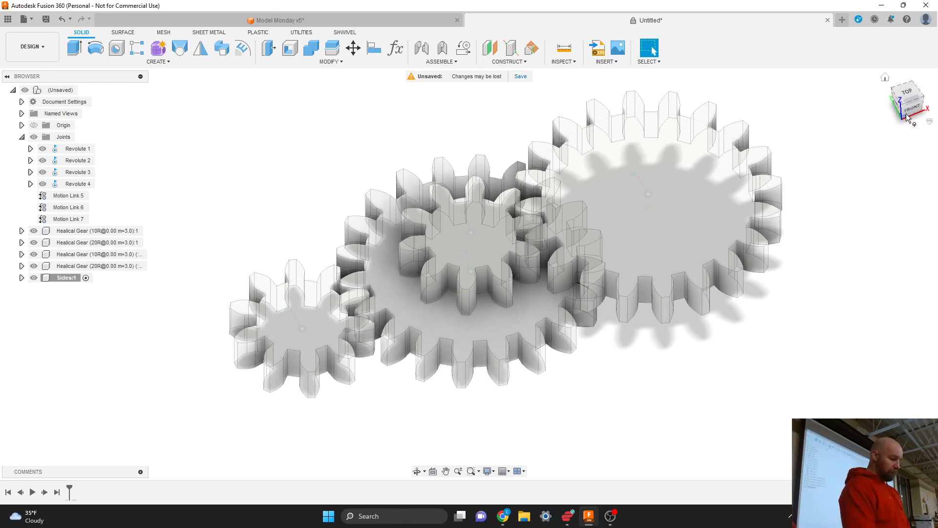
- Create a construction plane offset 1 mm above the top face of the last 20-tooth gear
mouse_move(910, 112)
mouse_down()
mouse_move(907, 93)
mouse_move(910, 116)
mouse_up()
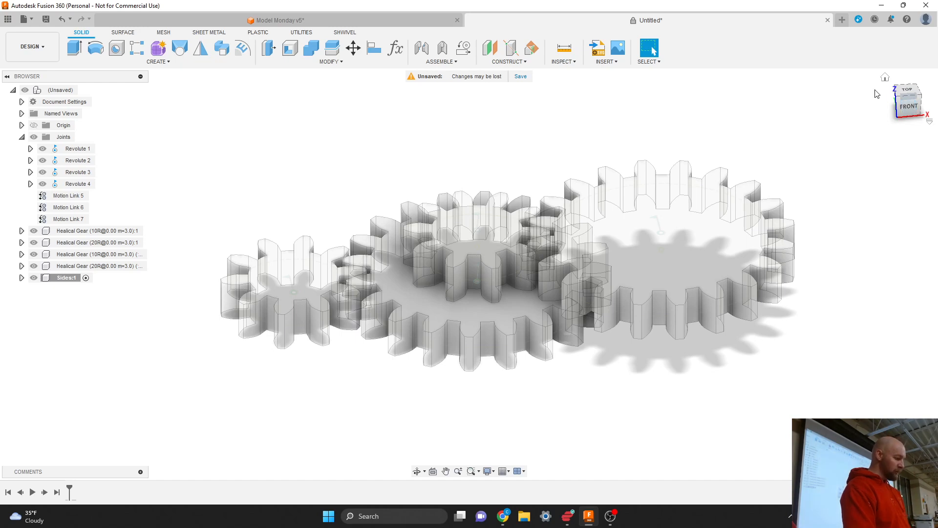
click(510, 62)
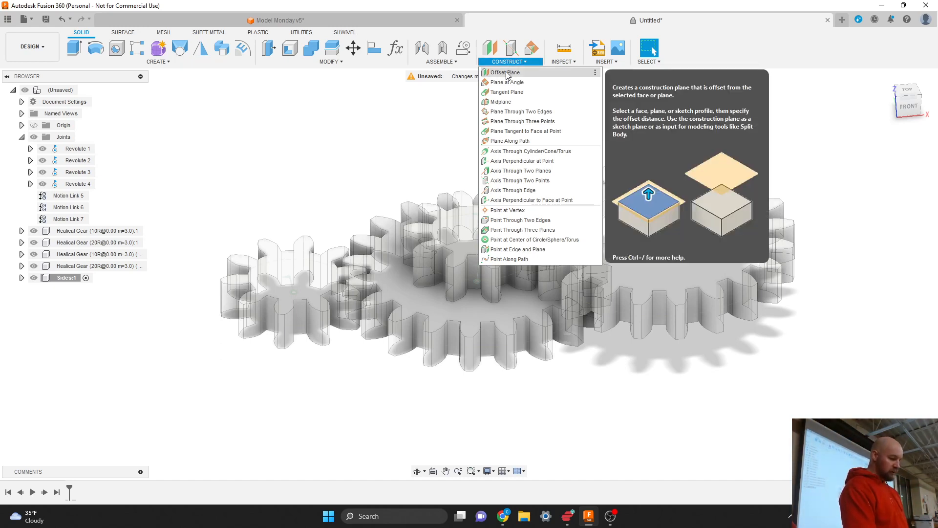
click(507, 74)
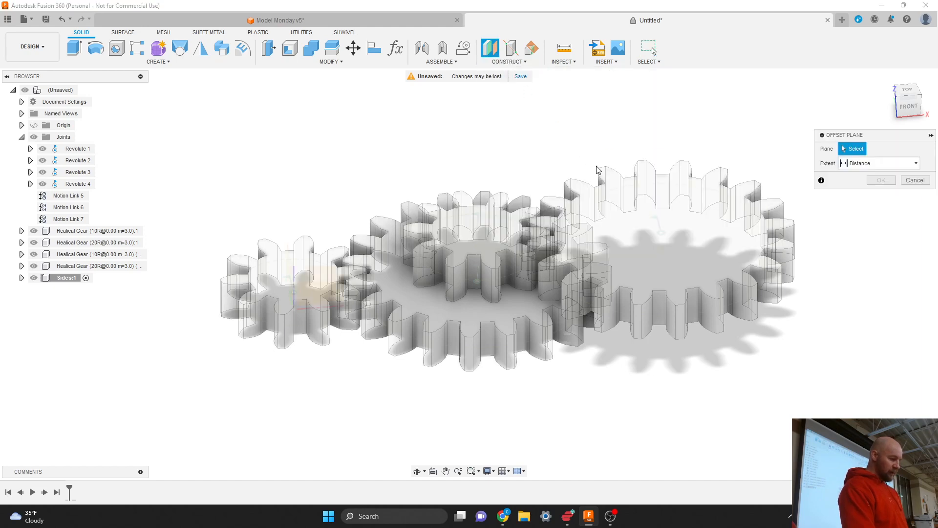
click(608, 220)
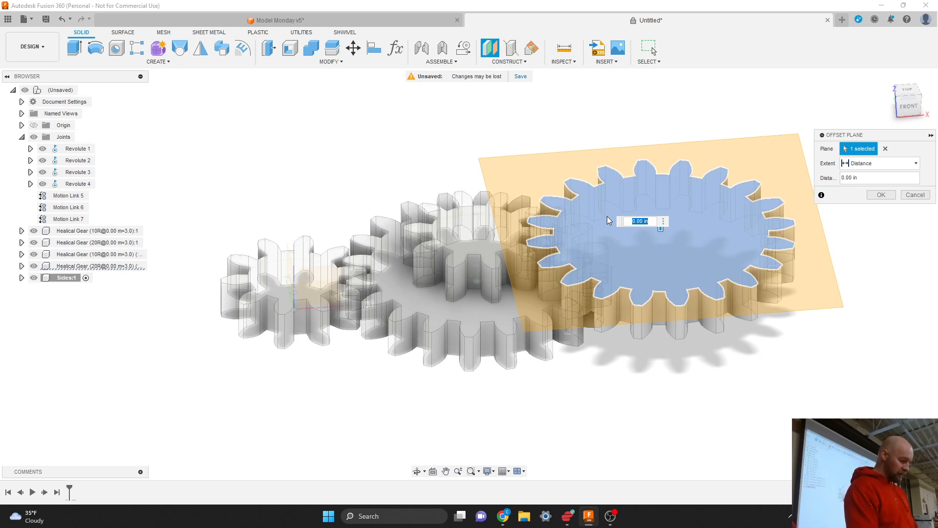
text(1)
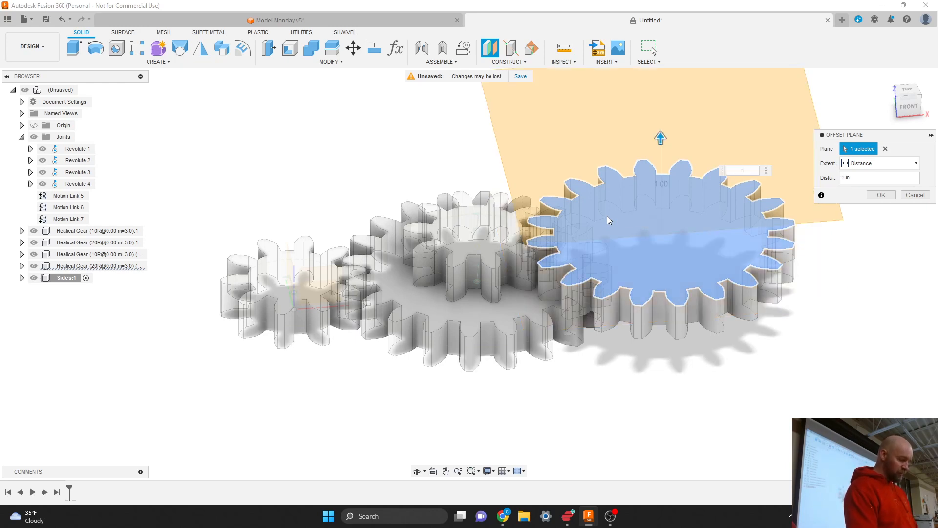
text(mm)
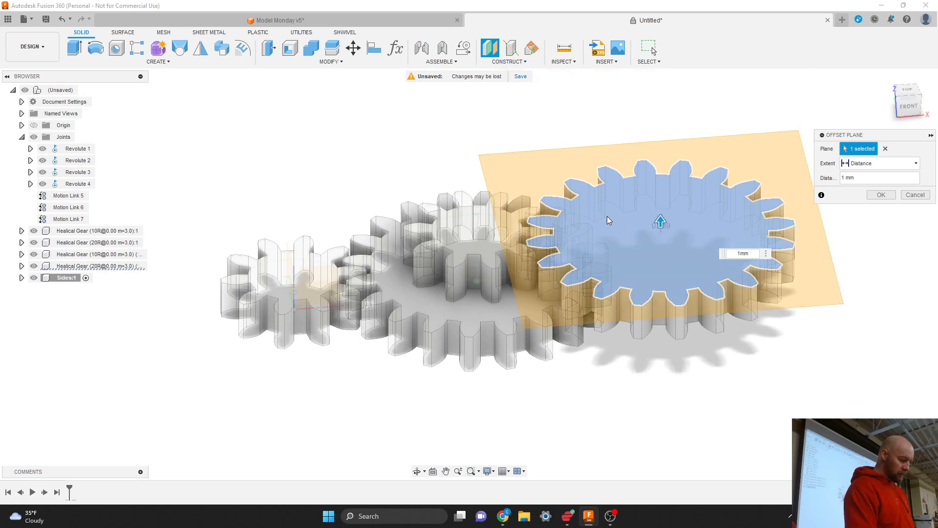
click(910, 105)
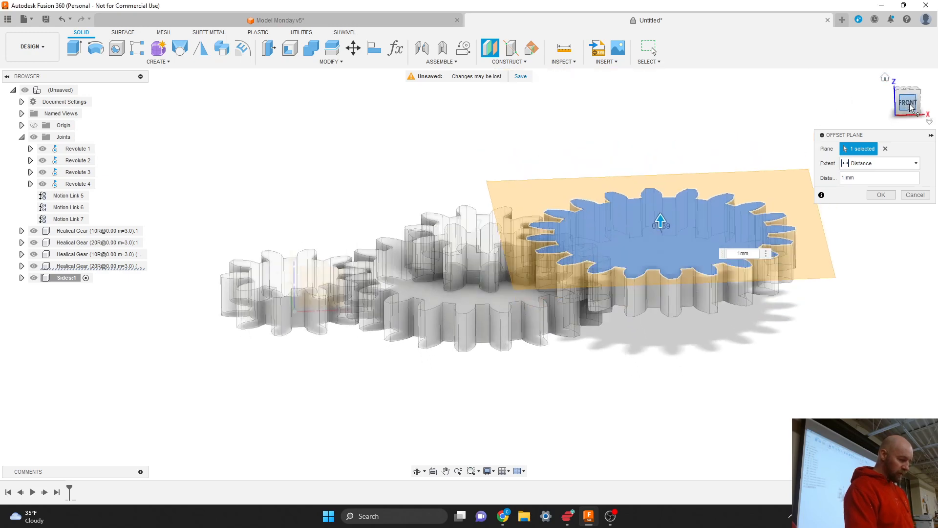
click(905, 103)
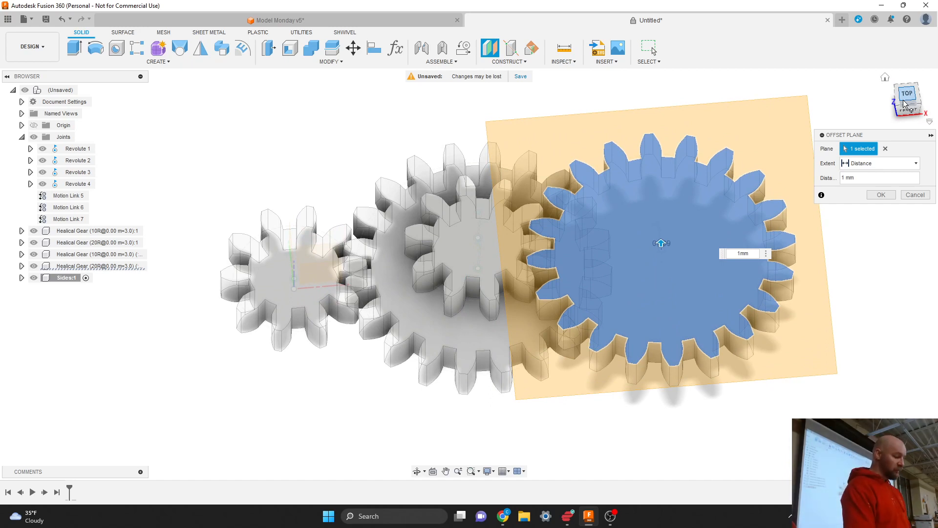
click(881, 195)
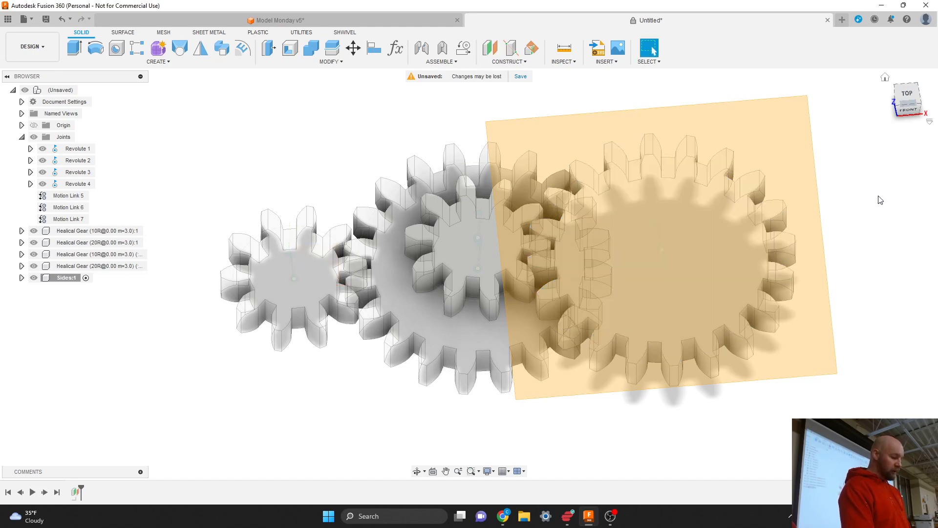
- Create a sketch on the offset plane above the last 20-tooth gear
scroll(829, 386, down, 1)
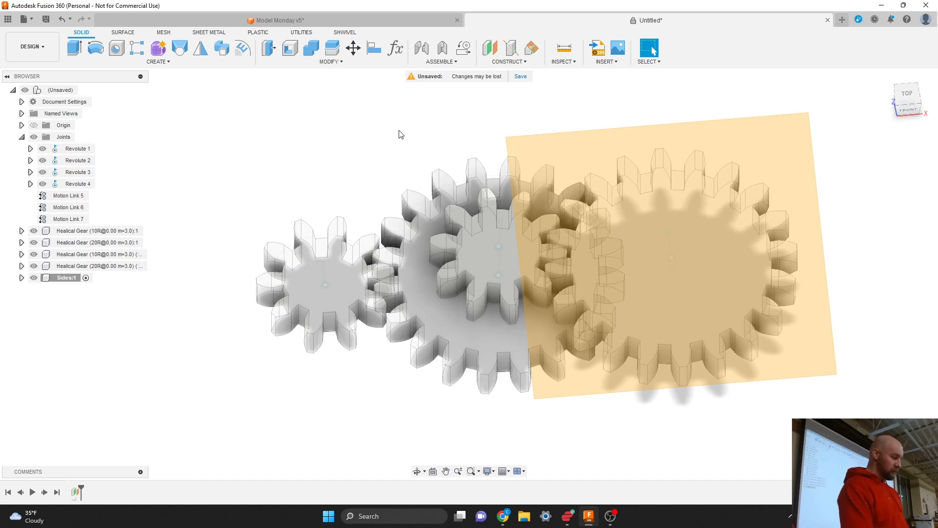
click(162, 62)
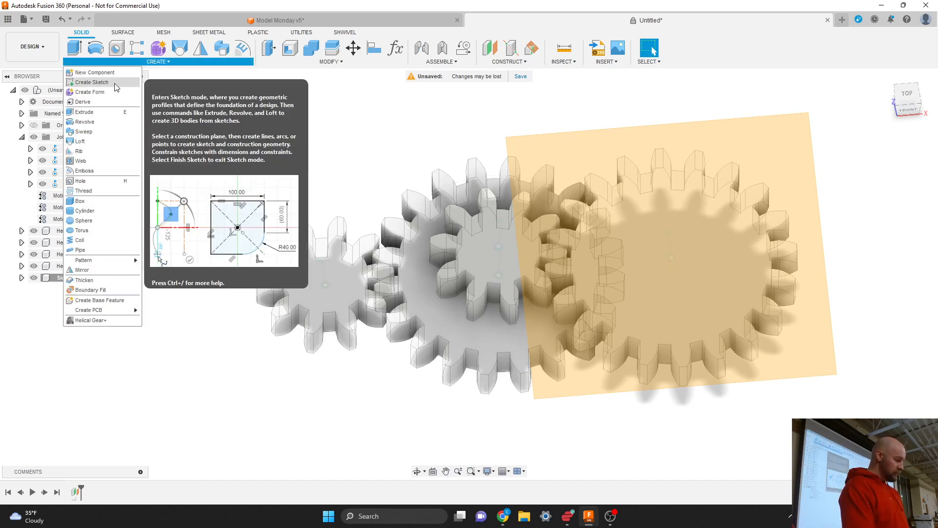
key(Escape)
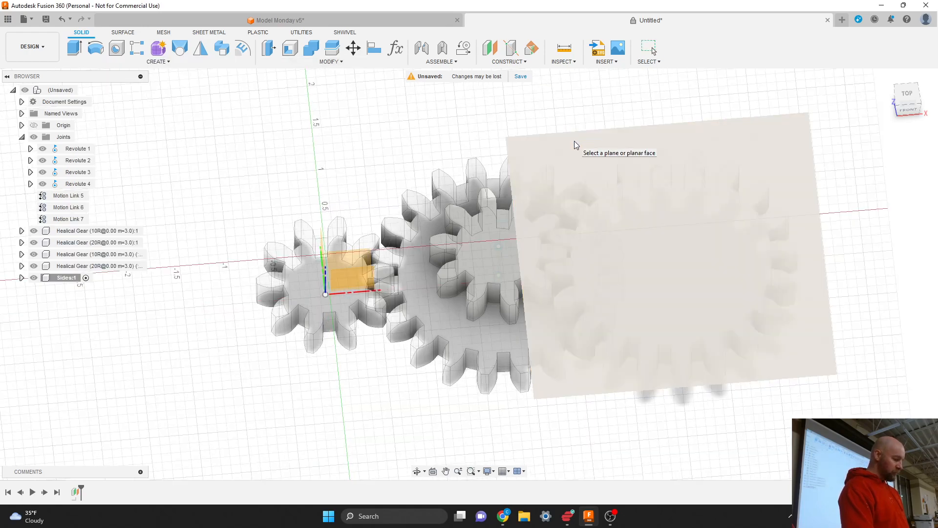
click(574, 141)
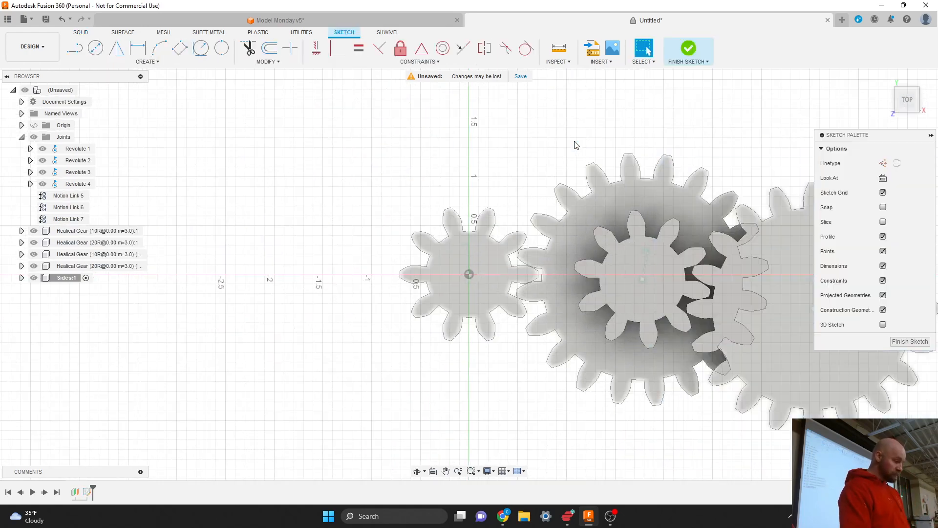
scroll(230, 237, down, 3)
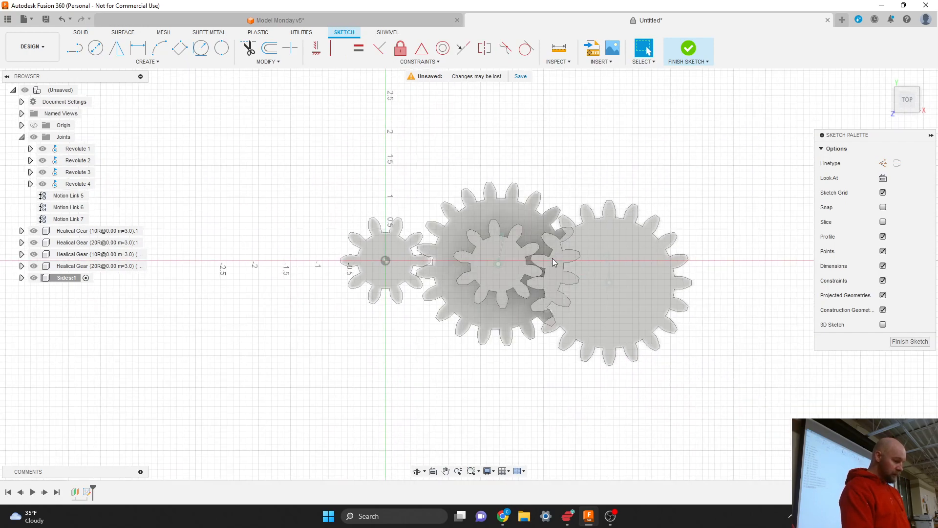
scroll(552, 260, up, 5)
scroll(552, 260, down, 2)
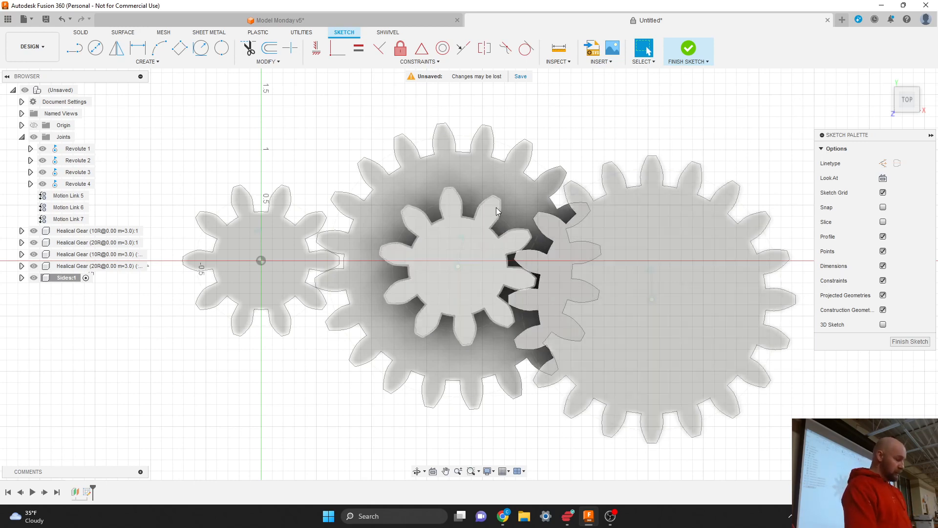
- Project the centre points of the separate 10-tooth gear, the stacked 10-tooth gear and the last 20-tooth gear into the sketch
click(154, 64)
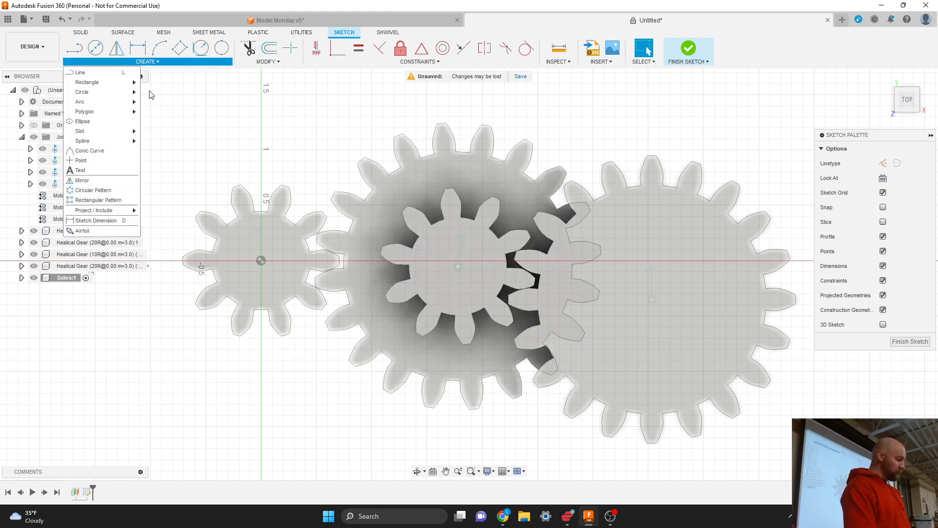
mouse_move(122, 213)
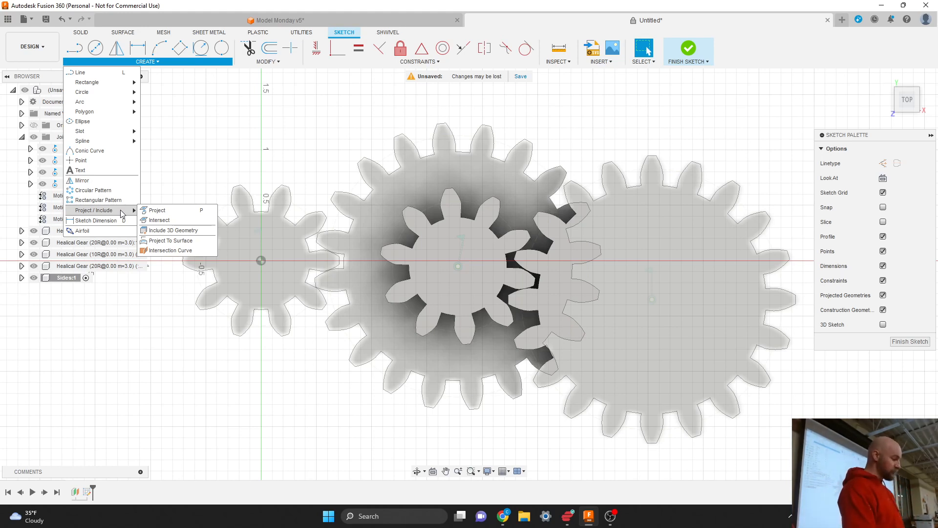
click(157, 211)
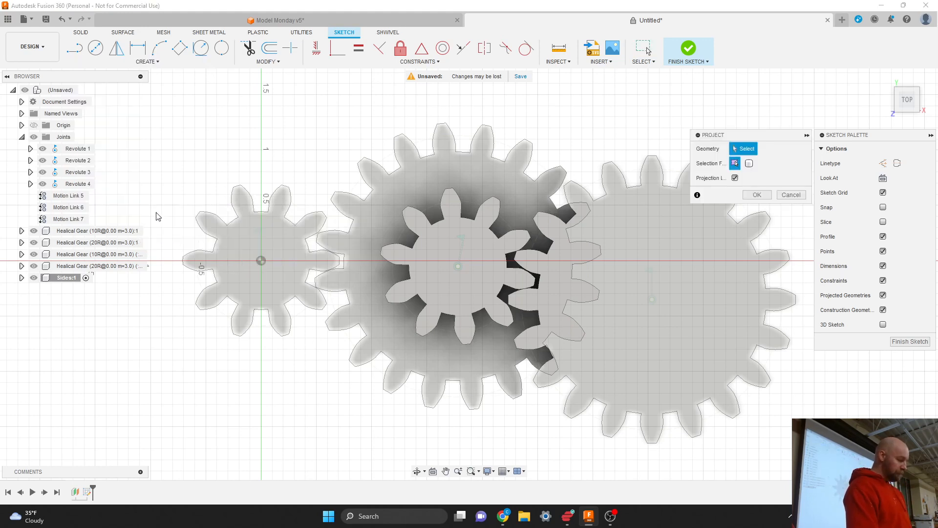
click(261, 263)
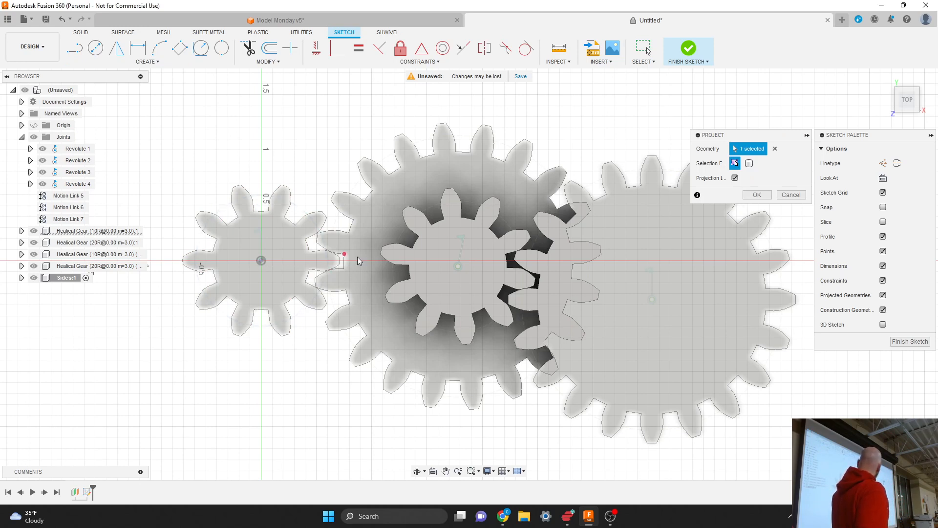
click(459, 266)
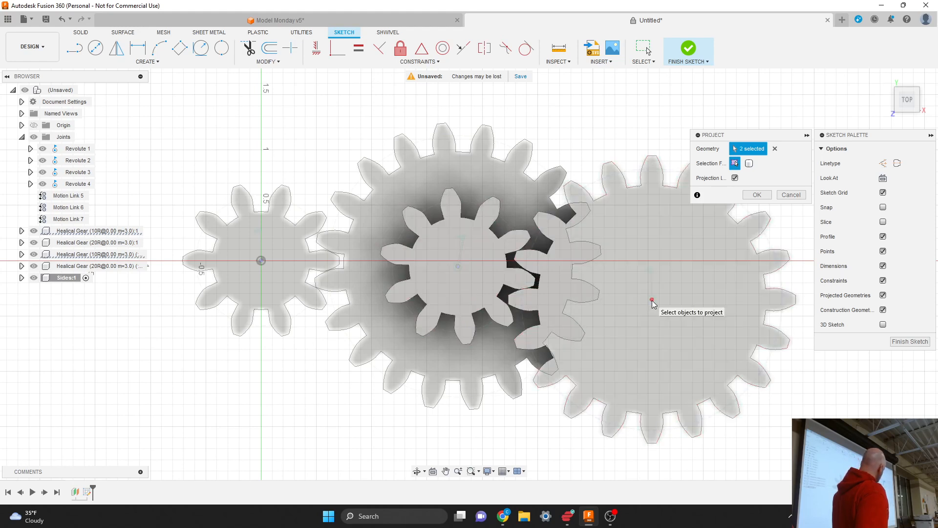
click(653, 300)
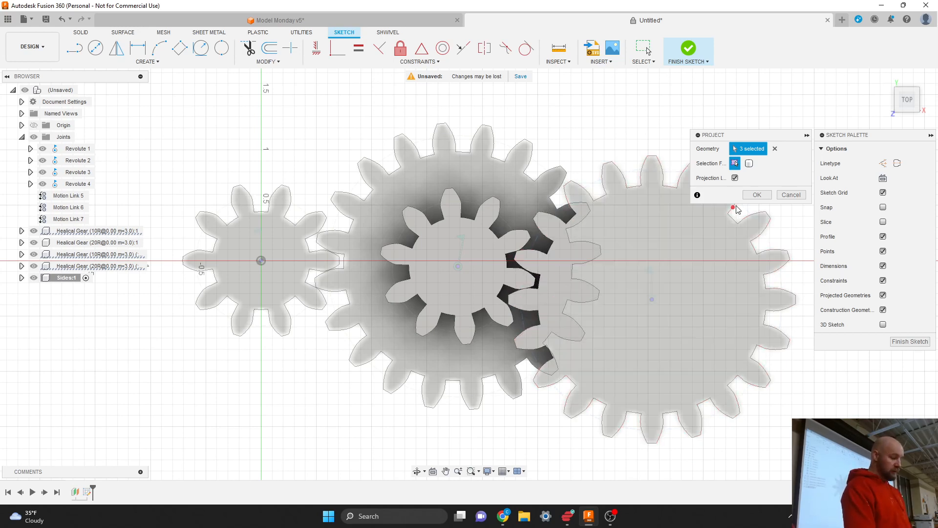
click(758, 196)
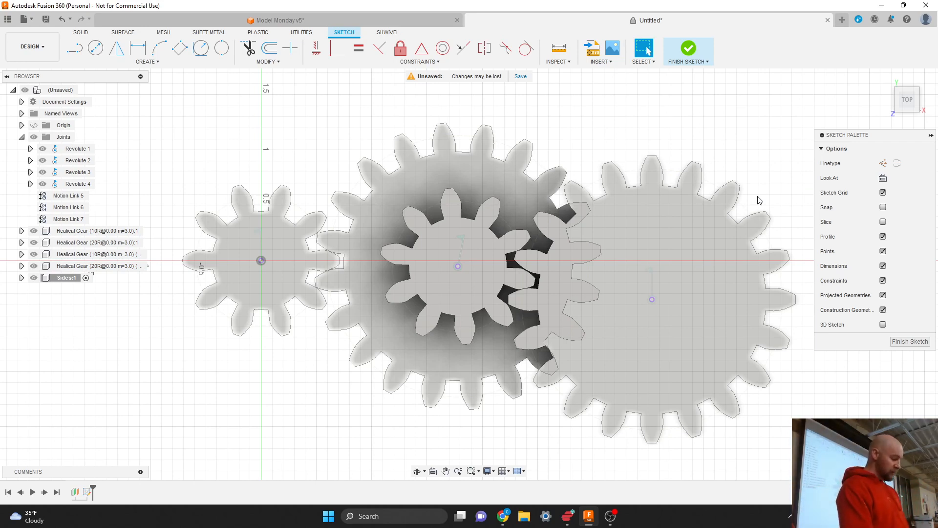
- Sketch a centre-diameter circle of 5 mm on the projected centre of the separate 10-tooth gear
key(c)
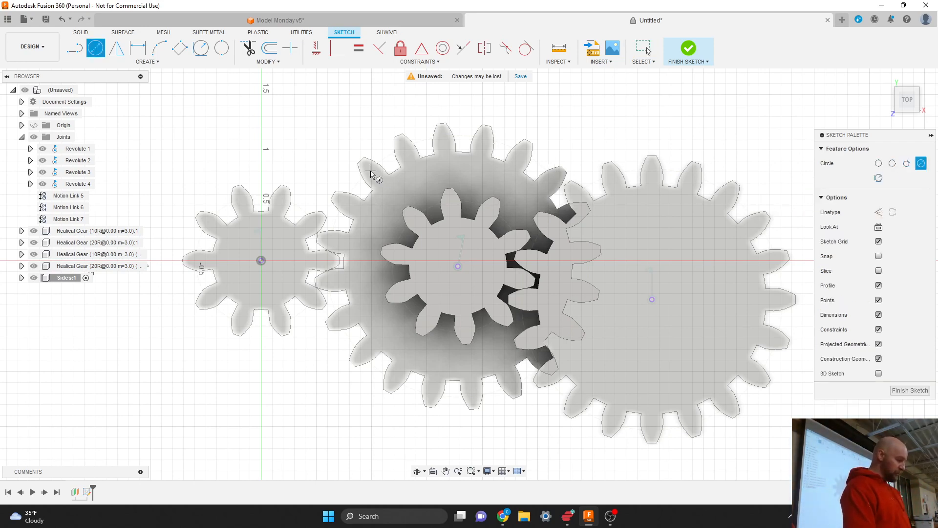
click(153, 64)
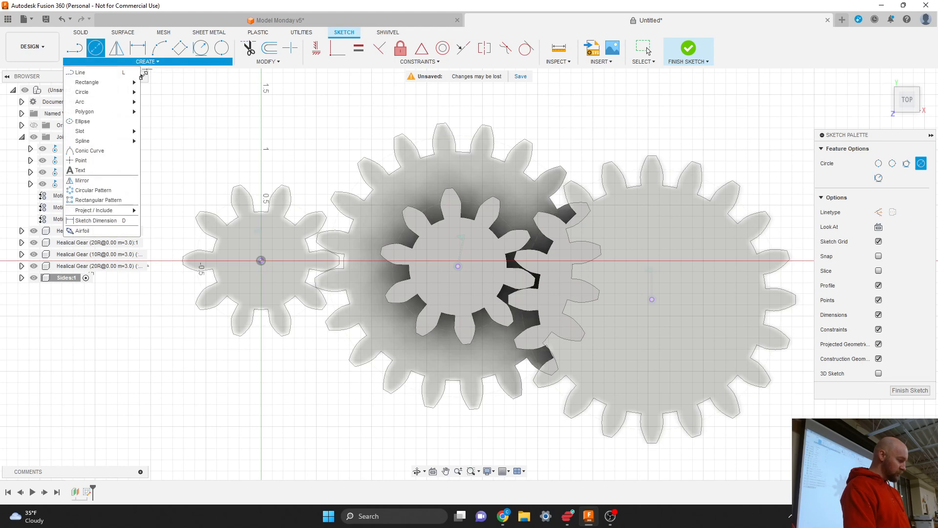
mouse_move(123, 92)
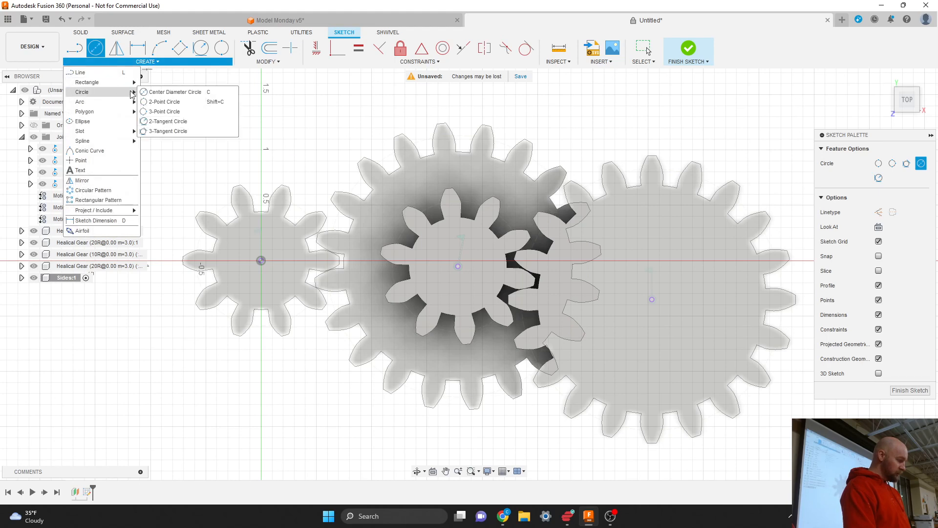
click(186, 95)
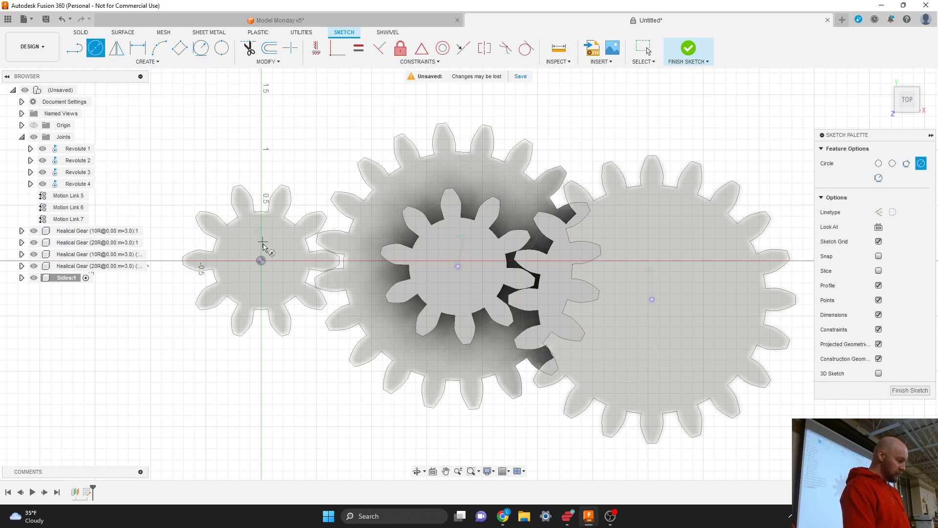
click(262, 261)
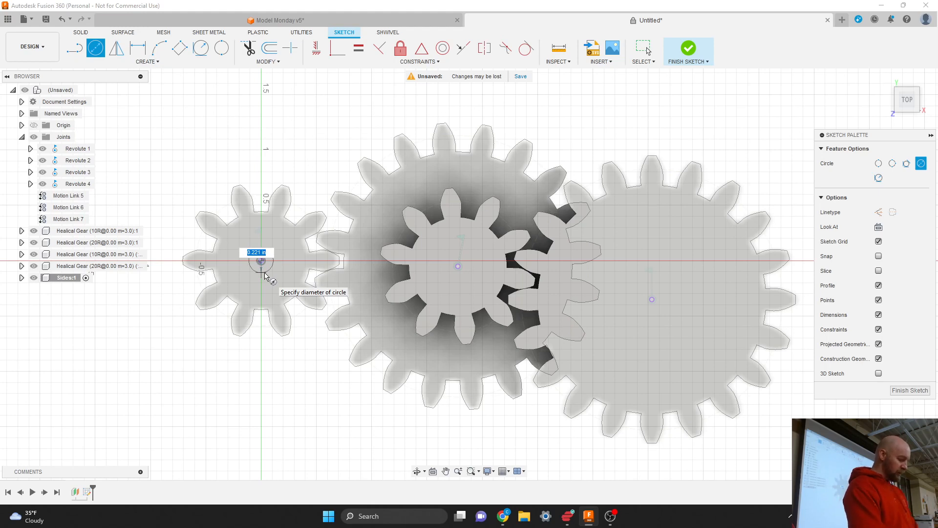
text(5mm)
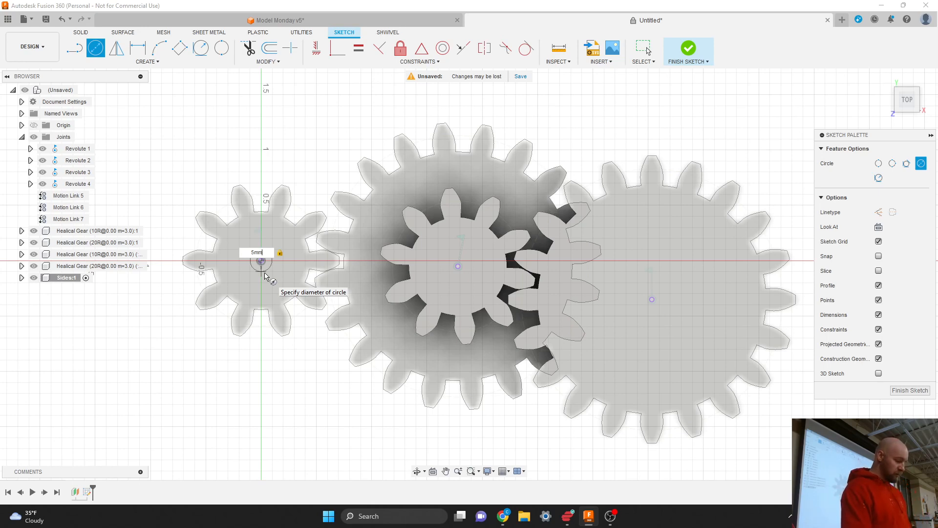
key(Return)
key(Escape)
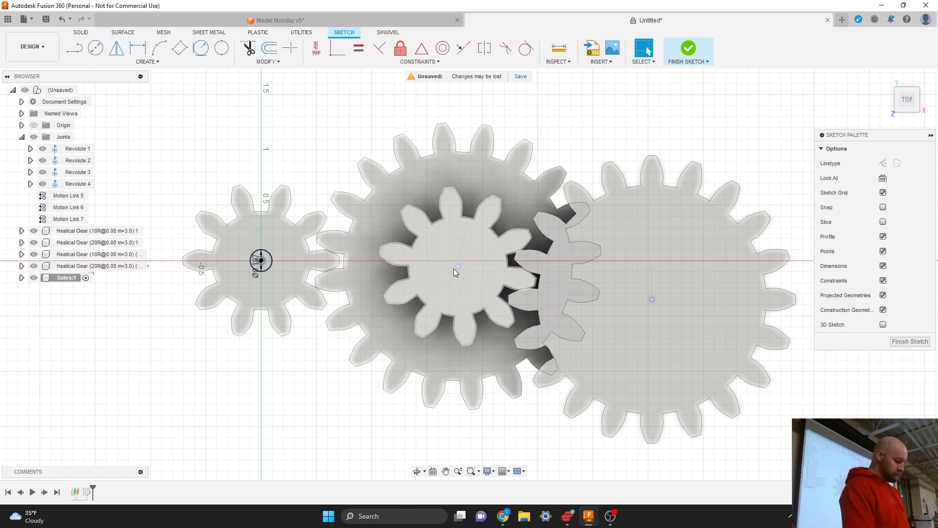
- Sketch 5 mm circles on the projected centres of the stacked 10-tooth gear and the last 20-tooth gear
key(c)
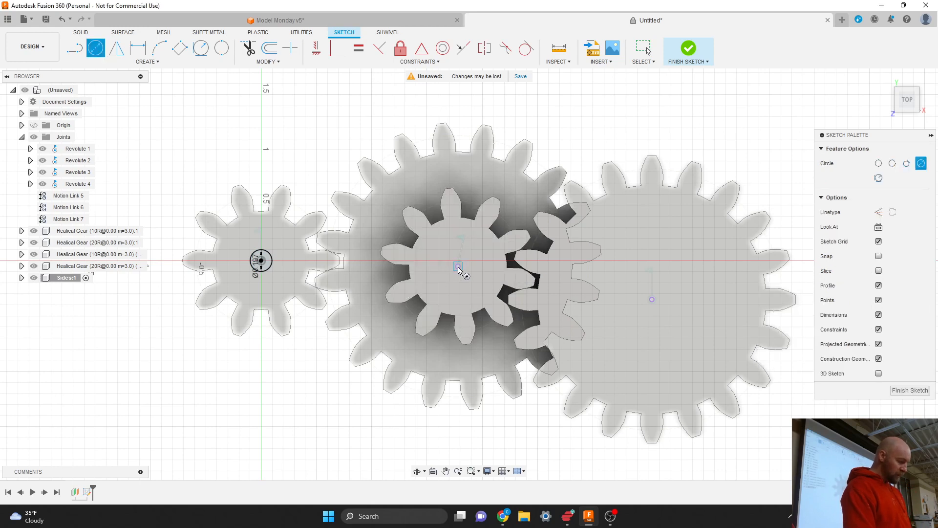
click(458, 267)
text(5m)
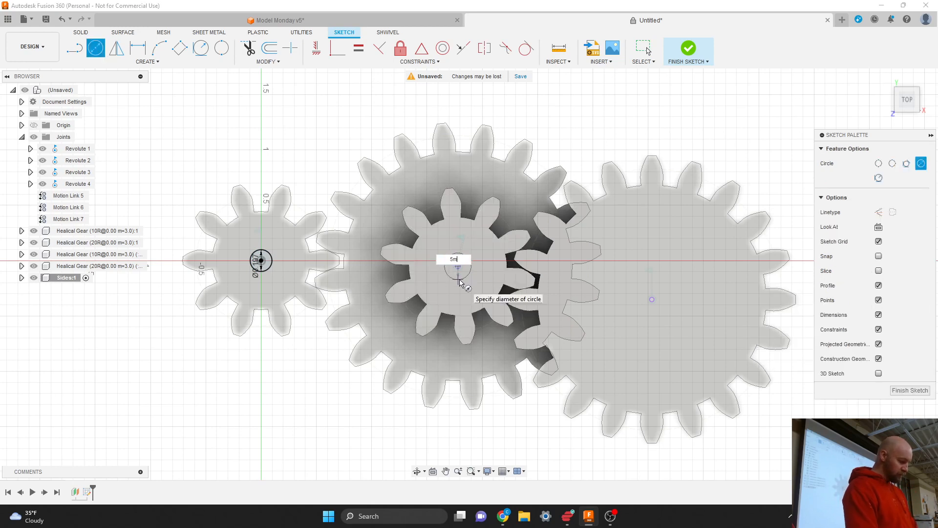
text(m)
key(Return)
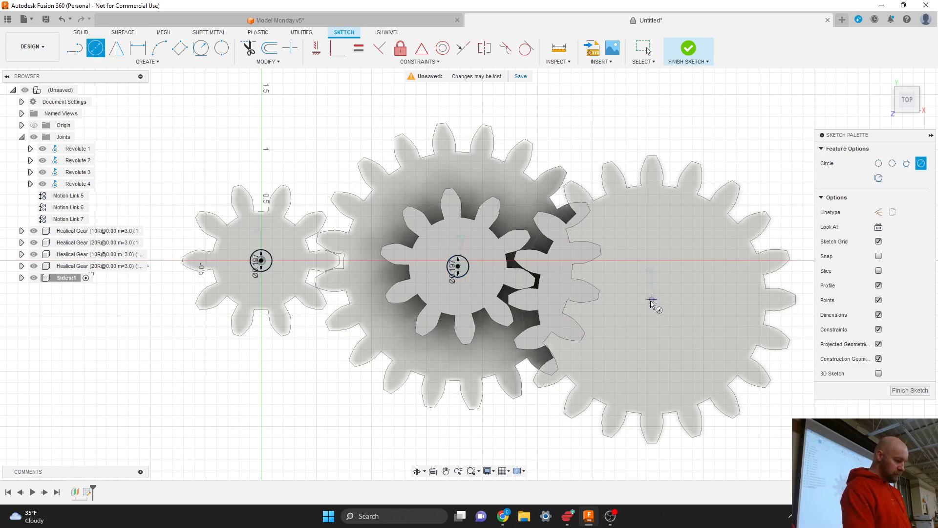
click(652, 300)
text(5mm)
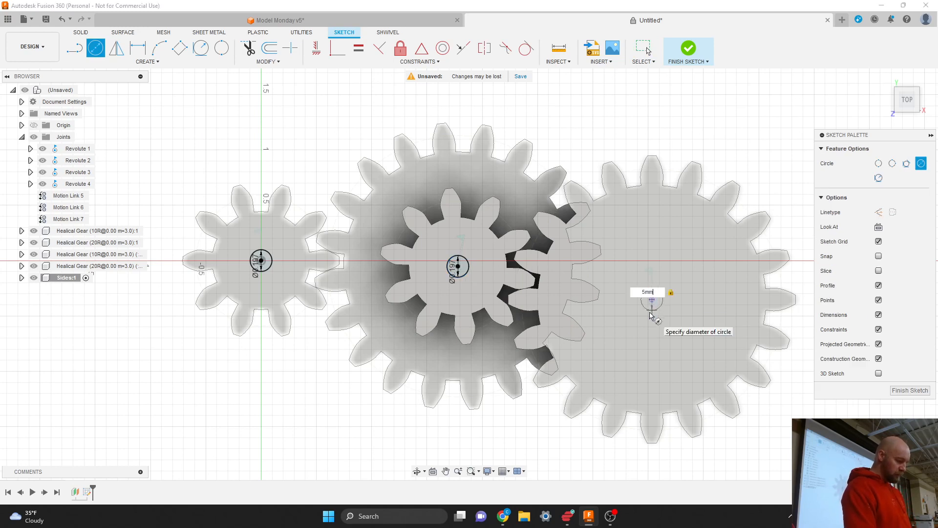
key(Return)
key(Escape)
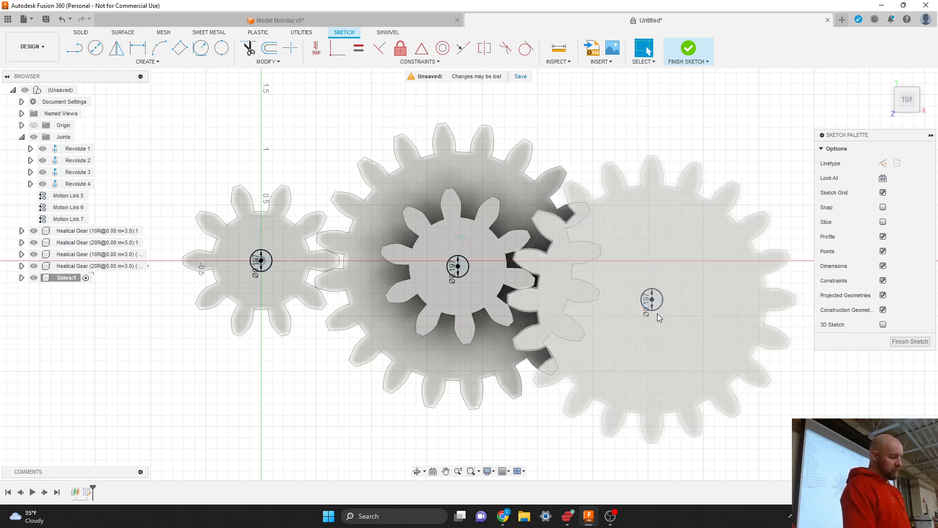
- Sketch a centre rectangle about 4.94 by 1.50 in around the stacked gear's centre point and finish the sketch
click(153, 63)
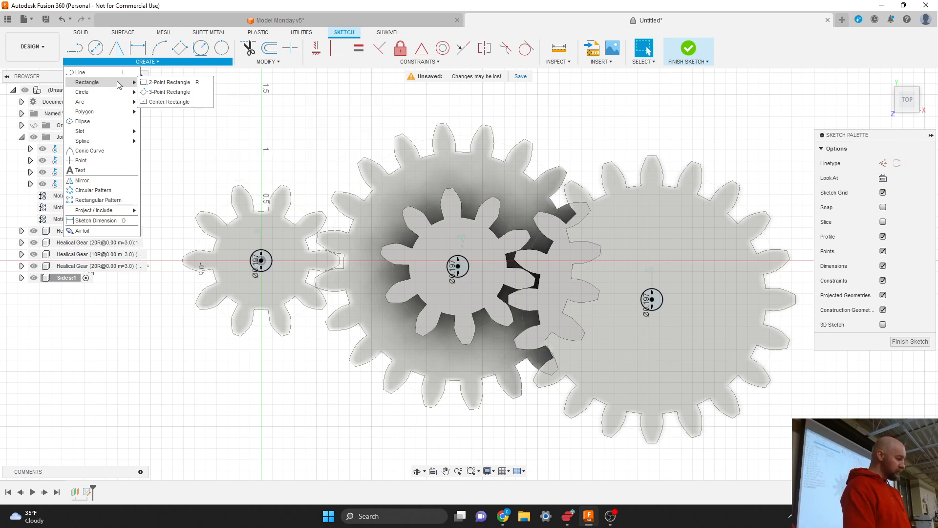
click(170, 101)
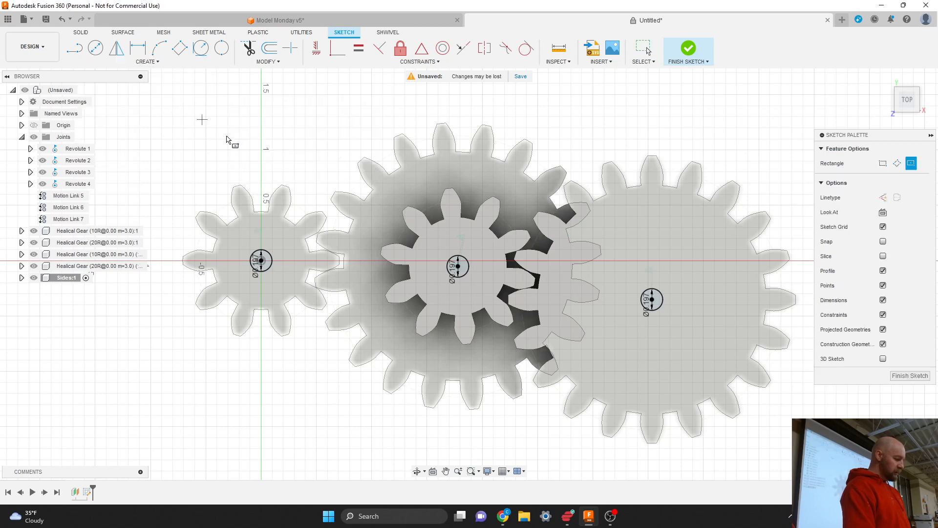
click(459, 266)
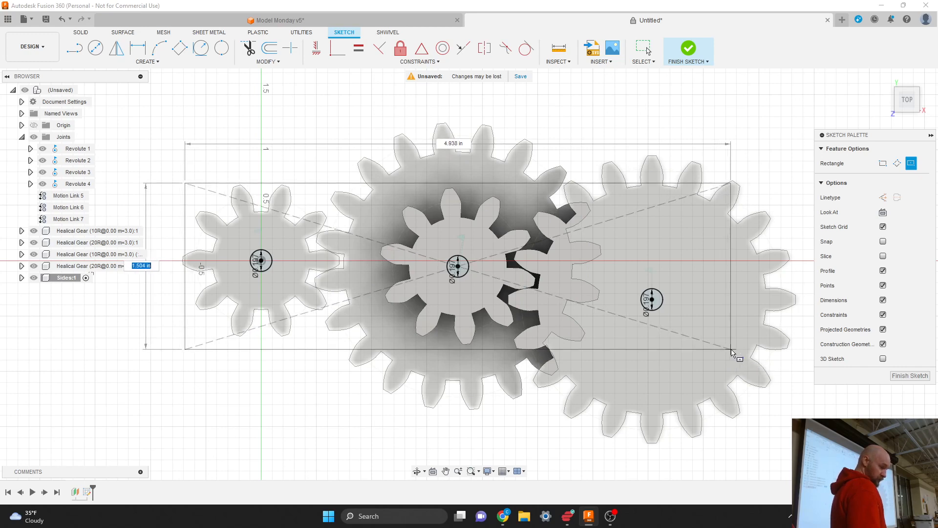
click(732, 351)
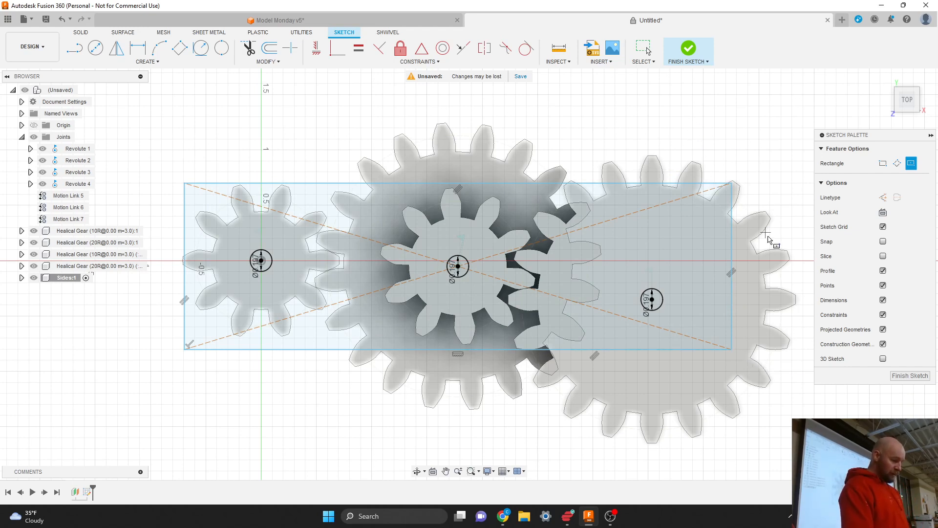
click(900, 376)
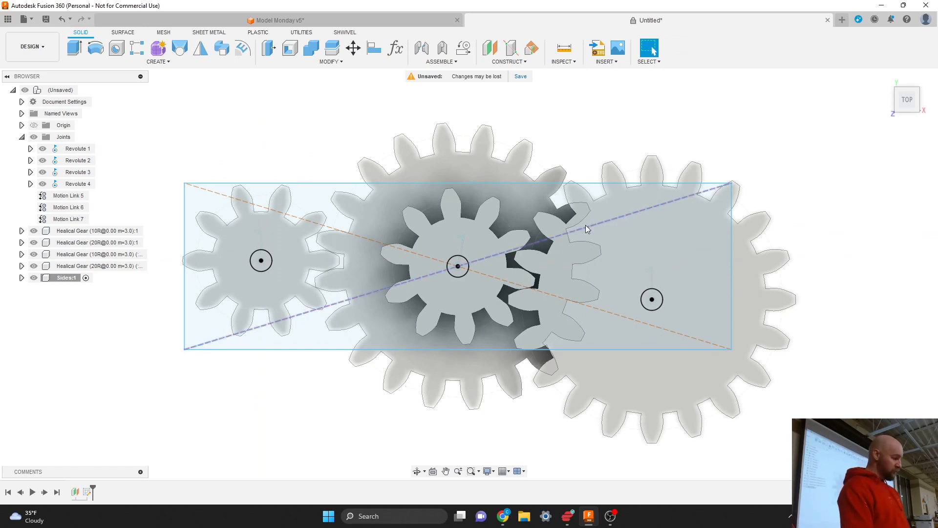
- Extrude the rectangle profile without its three circles 5 mm upward, away from the gears, as a new body
click(164, 63)
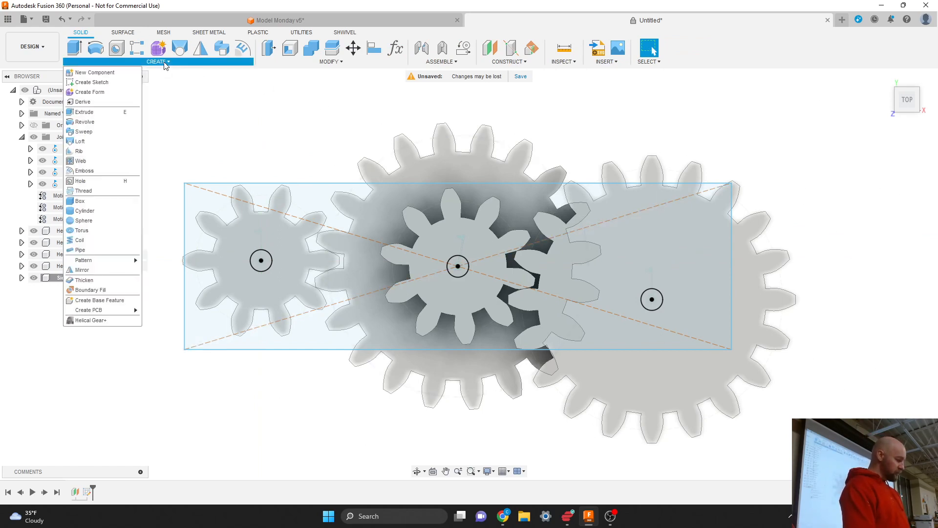
click(102, 117)
click(304, 206)
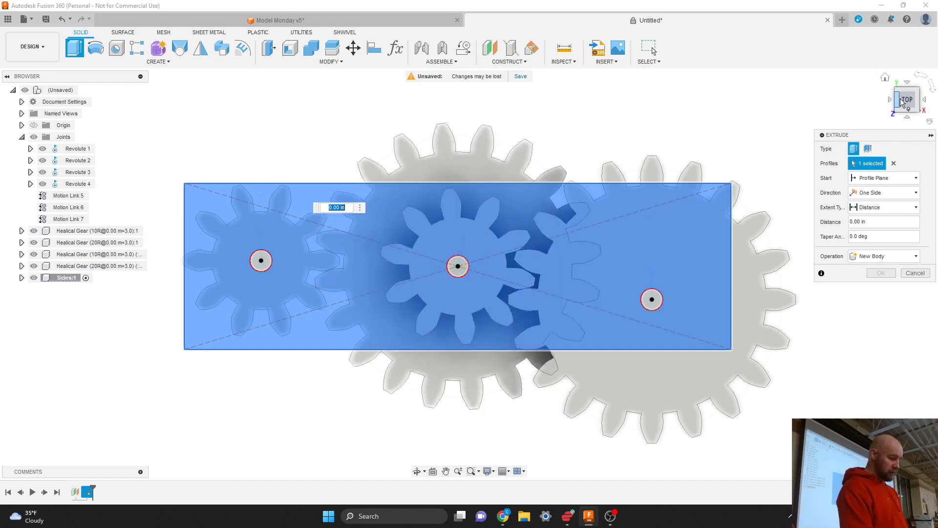
click(885, 77)
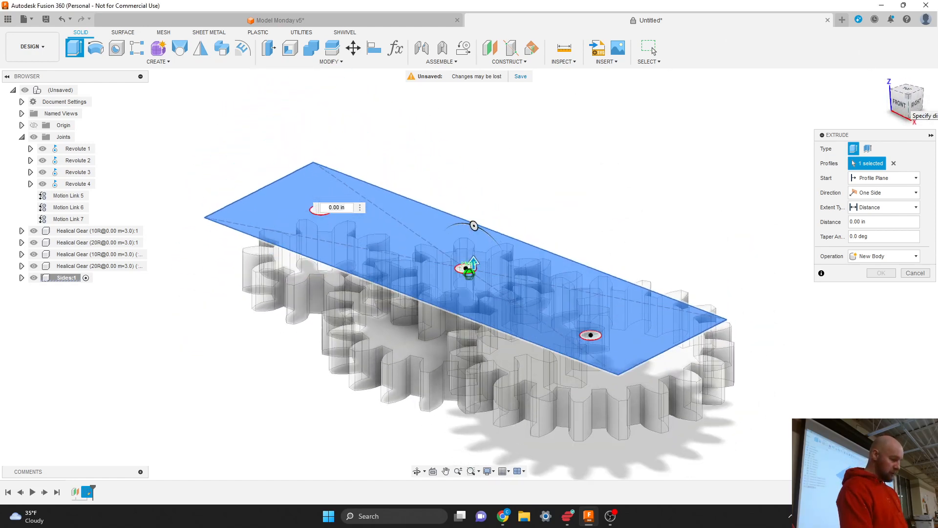
drag(473, 264, 474, 252)
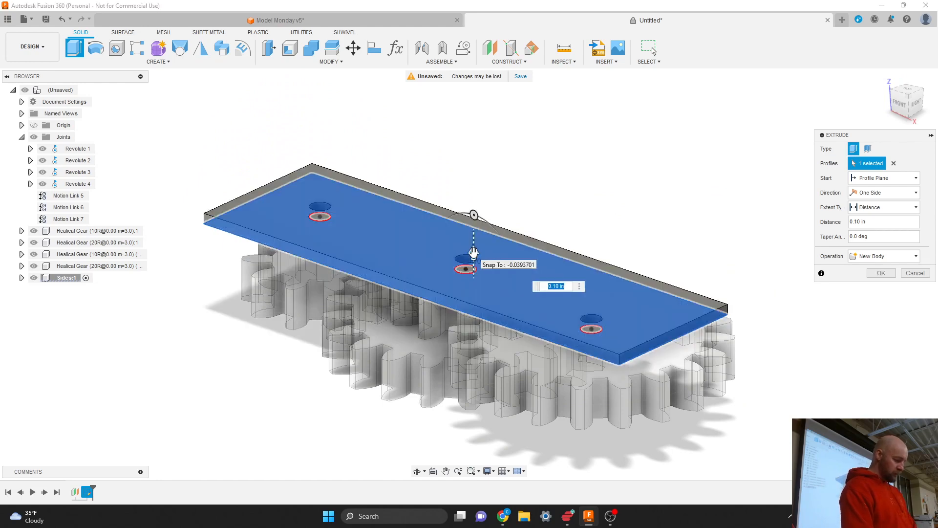
text(5mm)
key(Return)
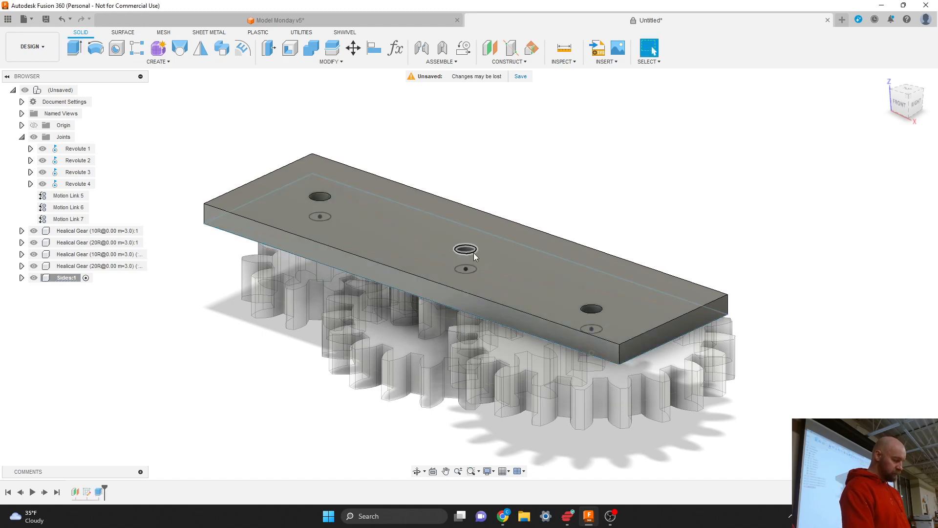
- Start an extrusion of the three circle profiles inside the plate's holes and set it to -1.00 in, down through the gears
click(900, 104)
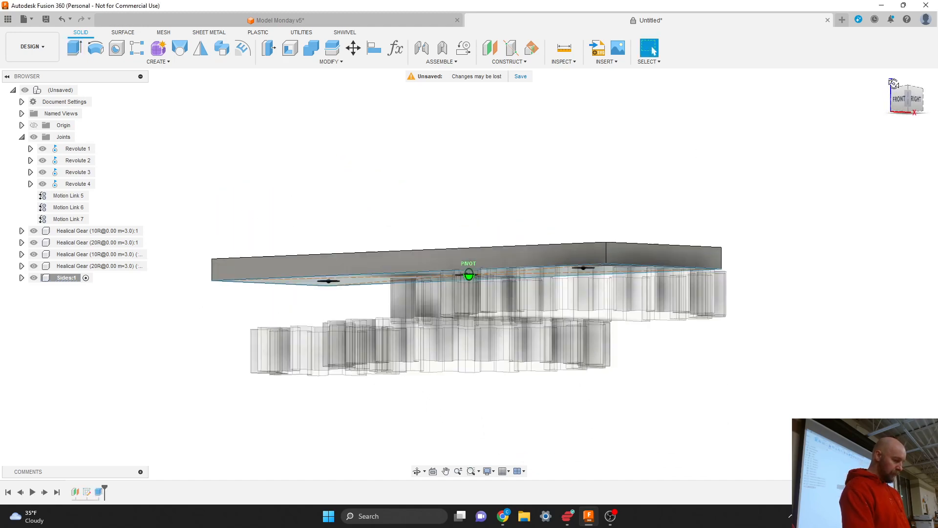
shift+middle_drag(468, 275, 484, 368)
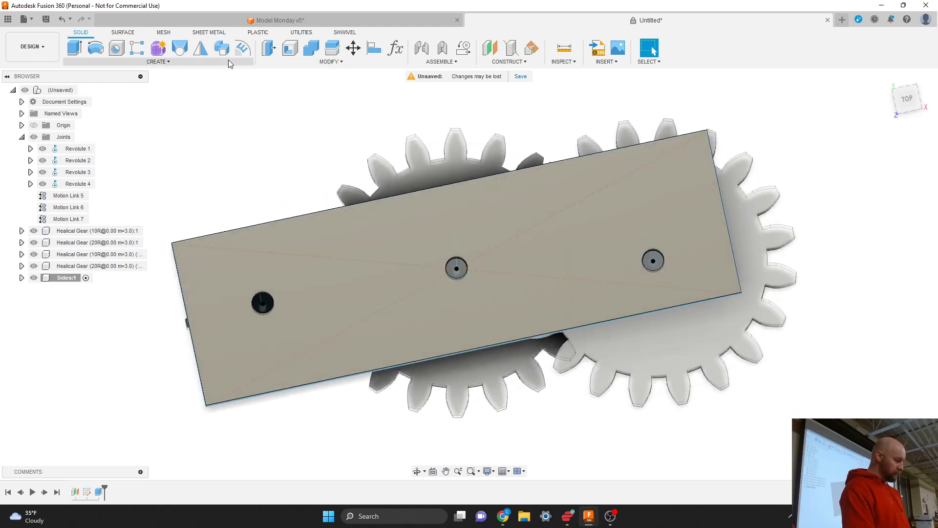
click(176, 61)
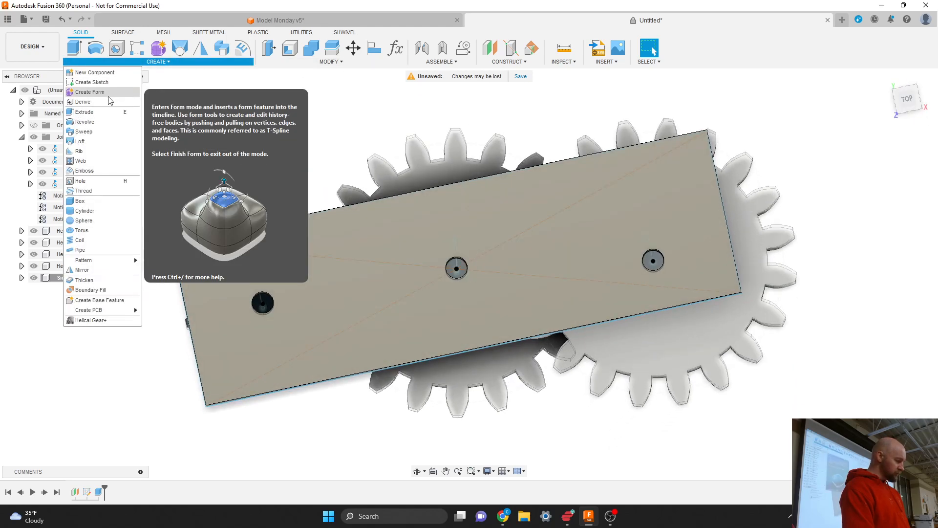
click(84, 112)
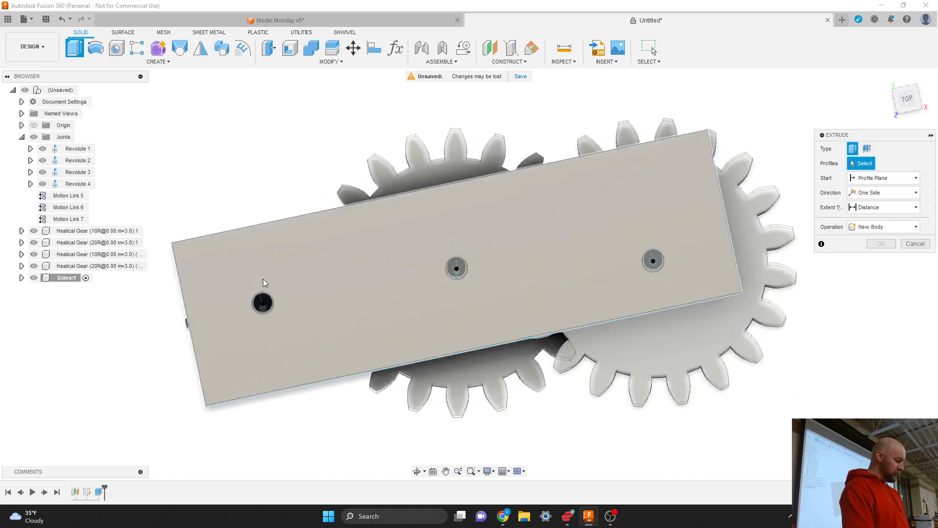
click(262, 305)
click(457, 268)
click(654, 262)
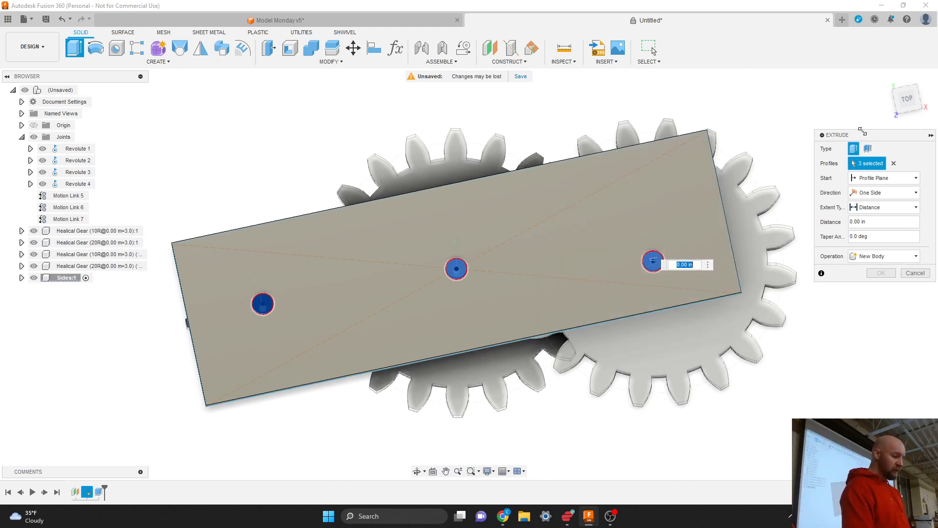
click(885, 92)
drag(884, 92, 886, 77)
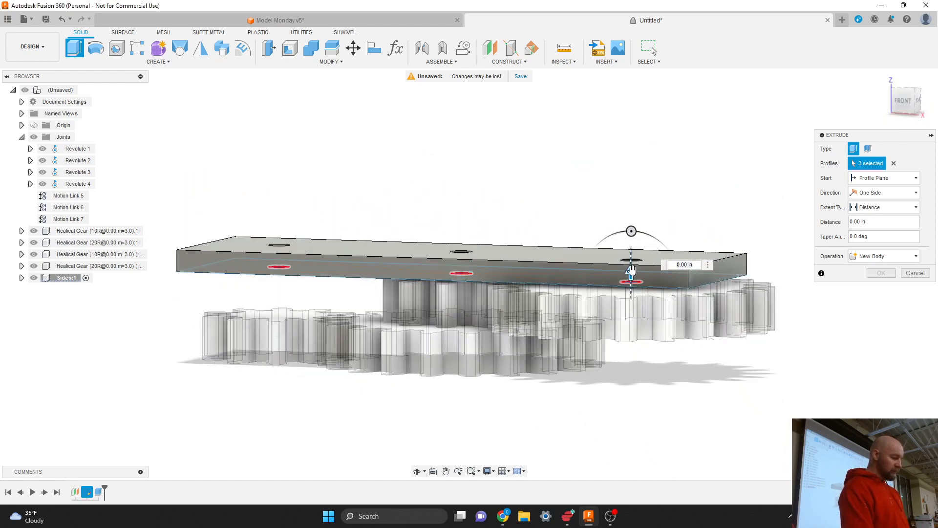
drag(631, 272, 614, 384)
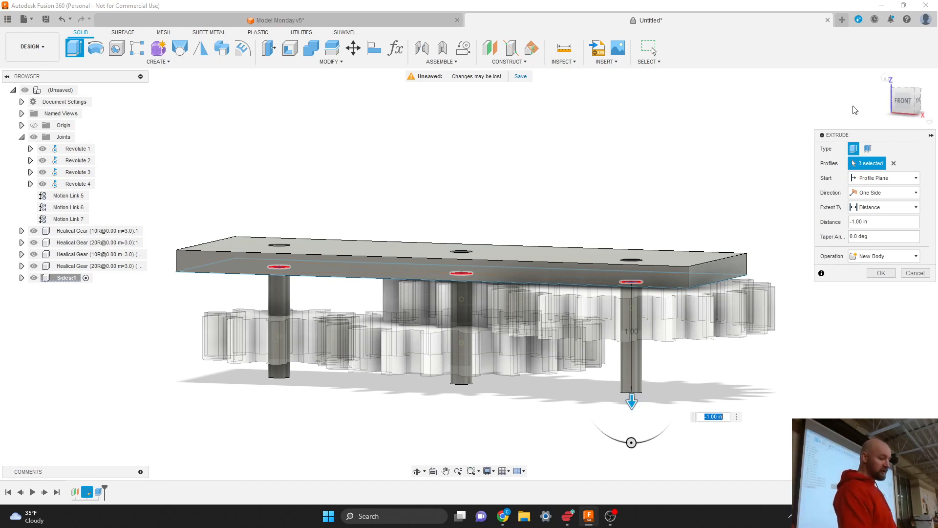
- Change the three-circle extrusion to a Cut with all four helical gear bodies as the objects to cut, and apply it
drag(841, 133, 647, 89)
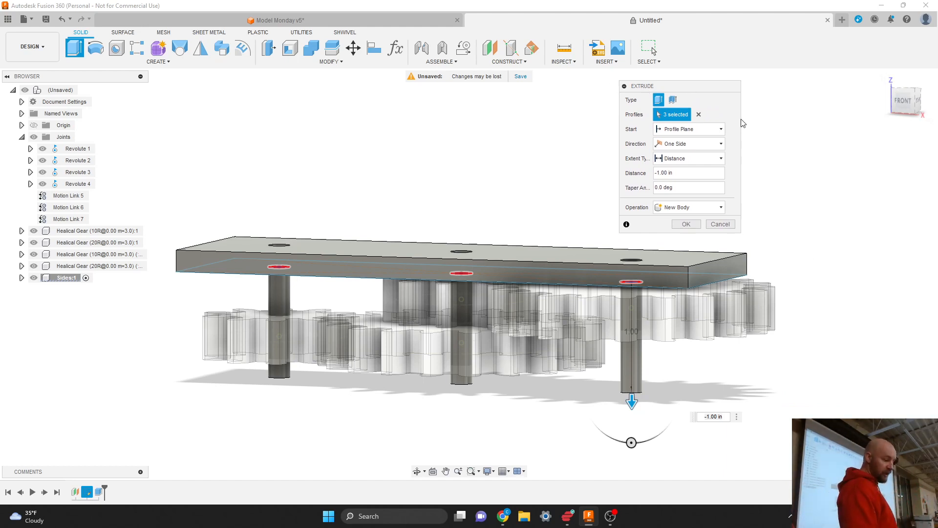
click(693, 210)
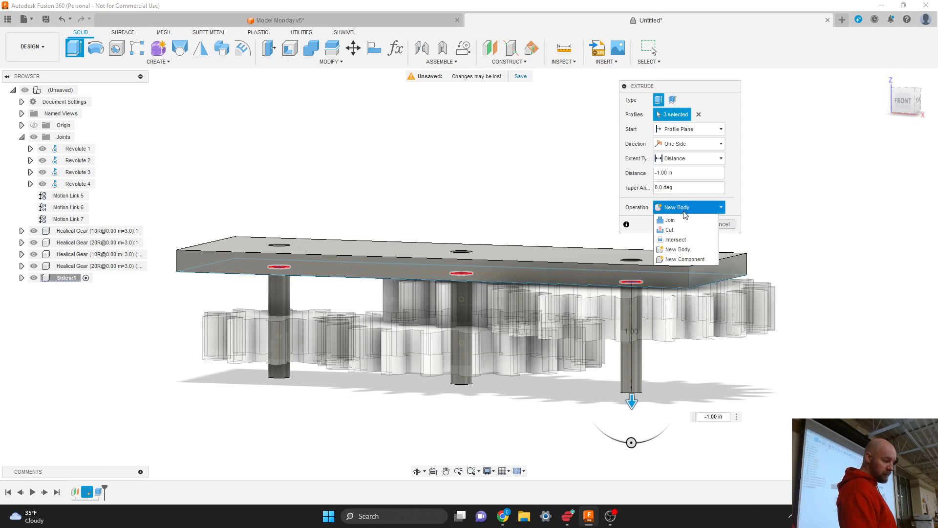
click(677, 230)
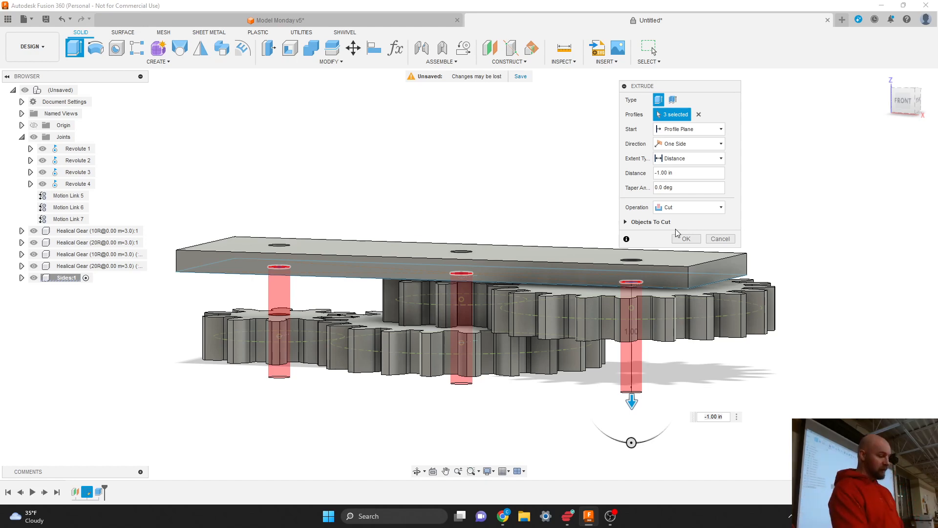
click(628, 222)
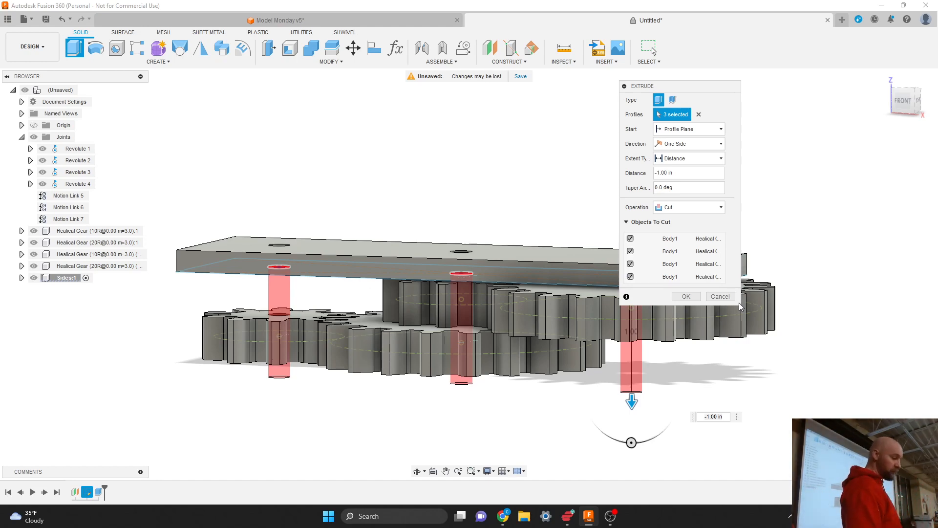
click(630, 238)
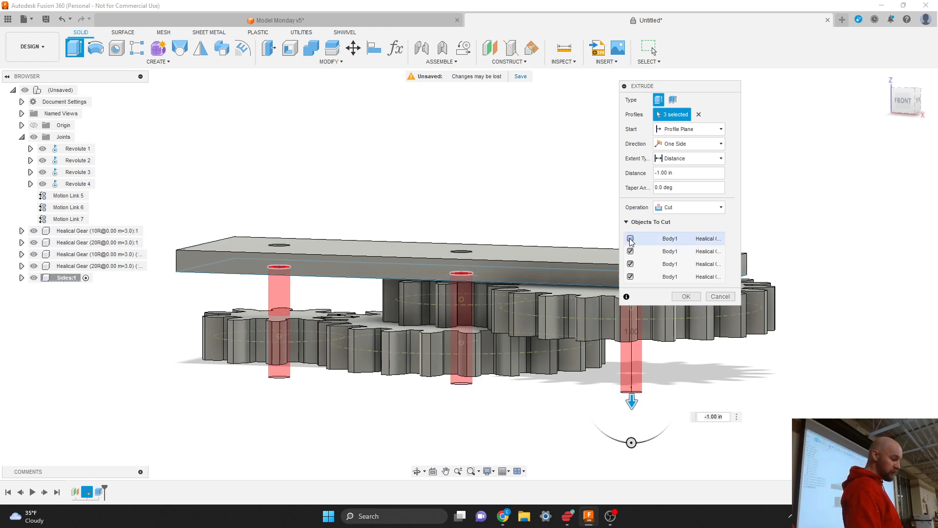
click(630, 239)
click(630, 240)
click(630, 239)
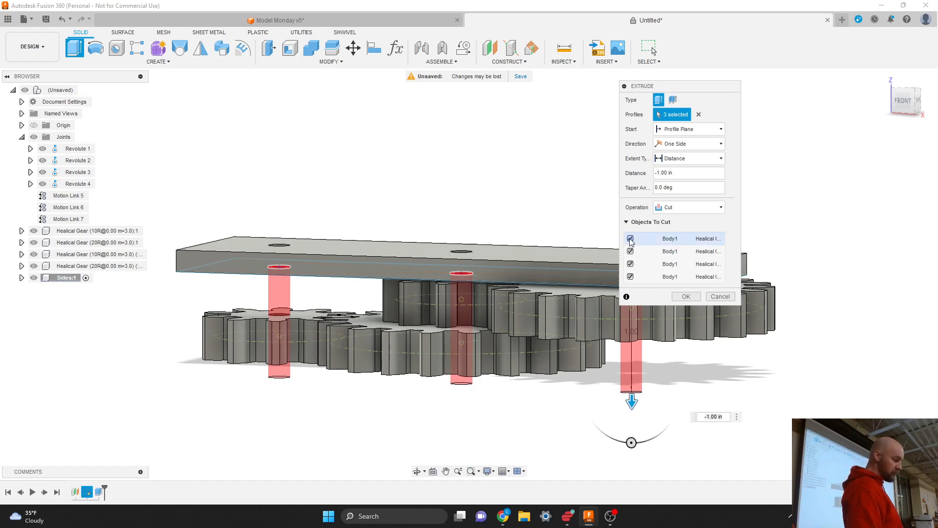
click(630, 240)
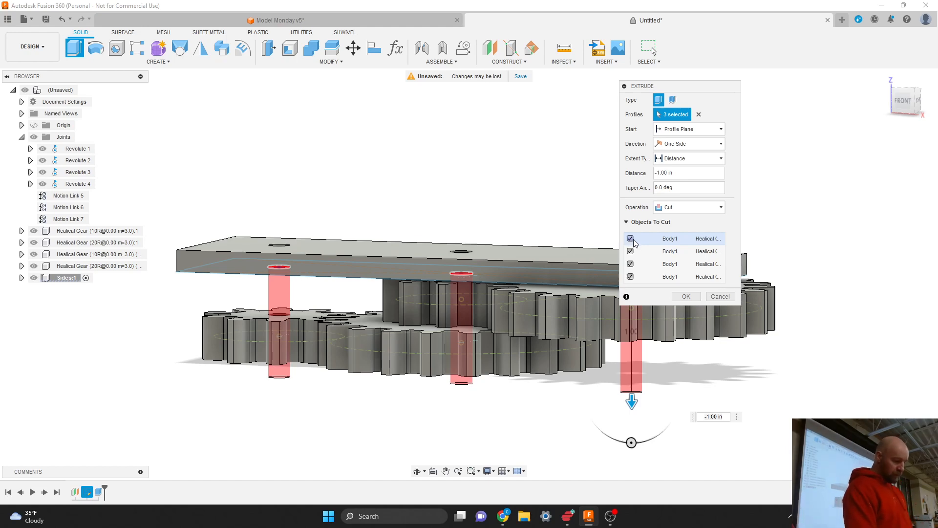
click(686, 297)
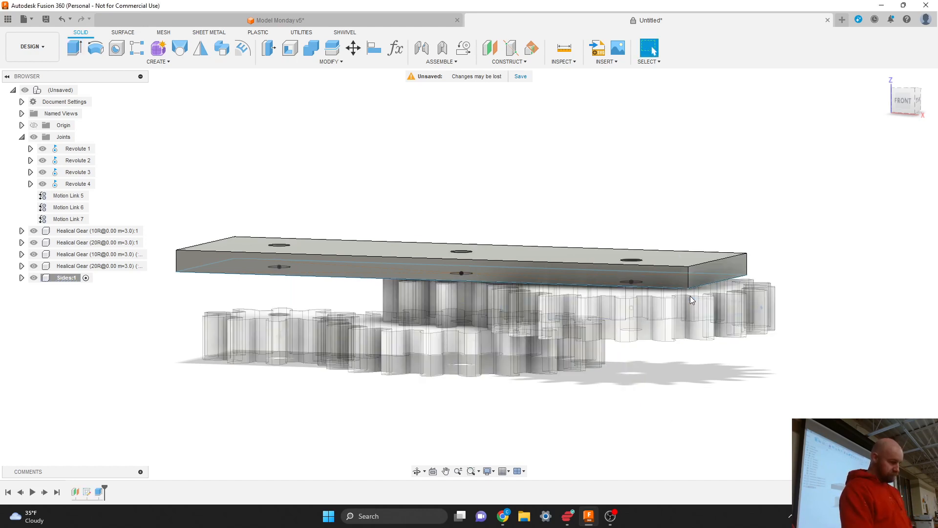
- Hide the sketches of the Sides component and show the data panel
click(902, 92)
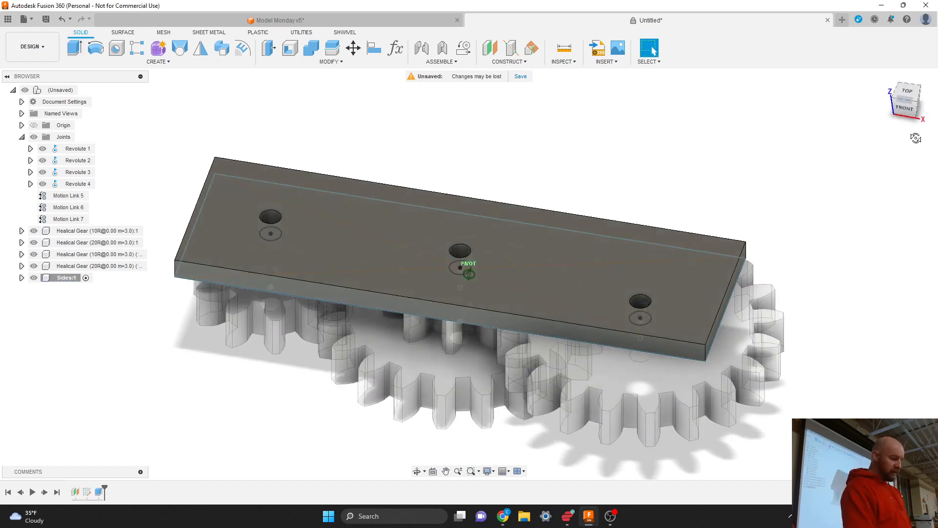
mouse_move(907, 98)
mouse_down()
mouse_move(856, 81)
mouse_move(819, 10)
mouse_move(813, 54)
mouse_move(803, 10)
mouse_move(793, 37)
mouse_up()
drag(902, 55, 904, 106)
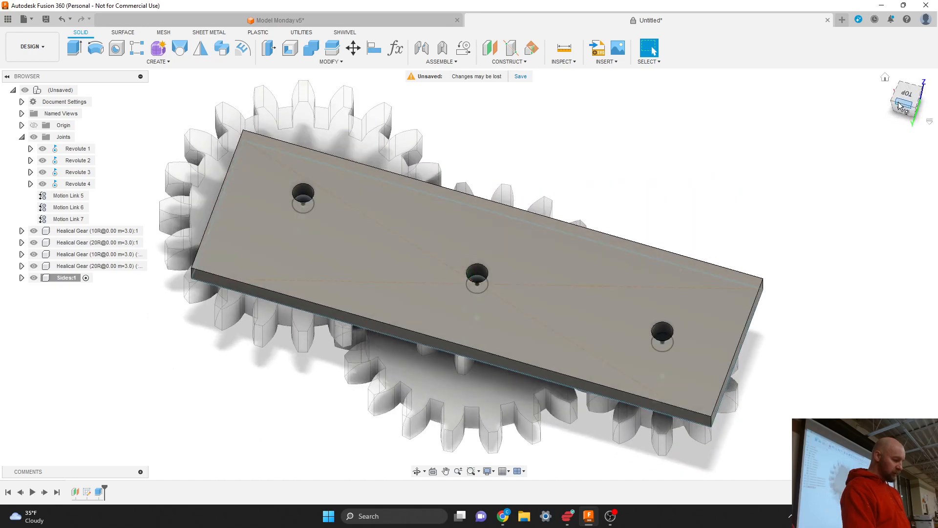
click(604, 62)
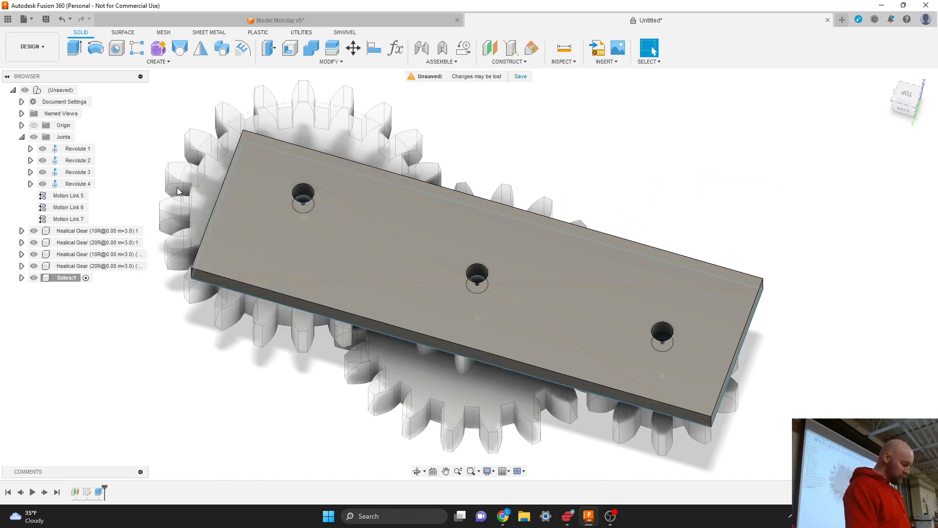
click(22, 278)
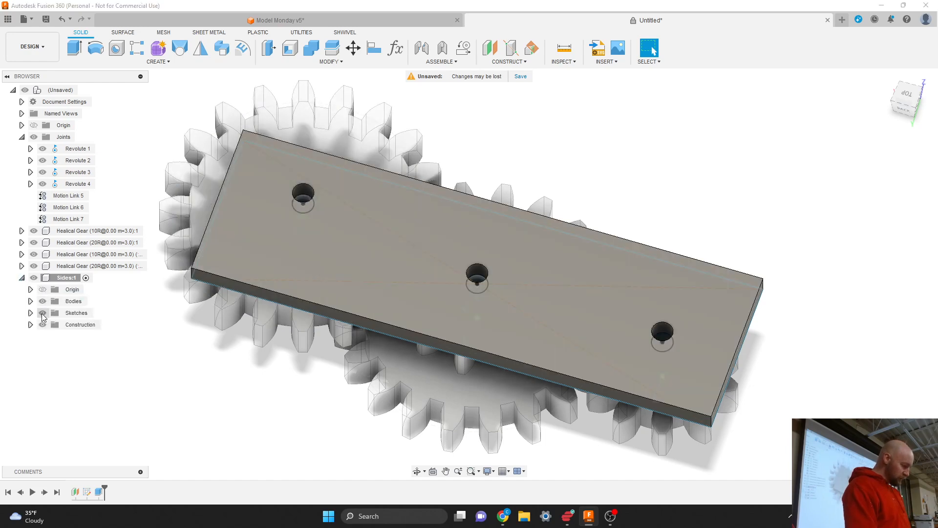
click(42, 315)
scroll(676, 249, down, 2)
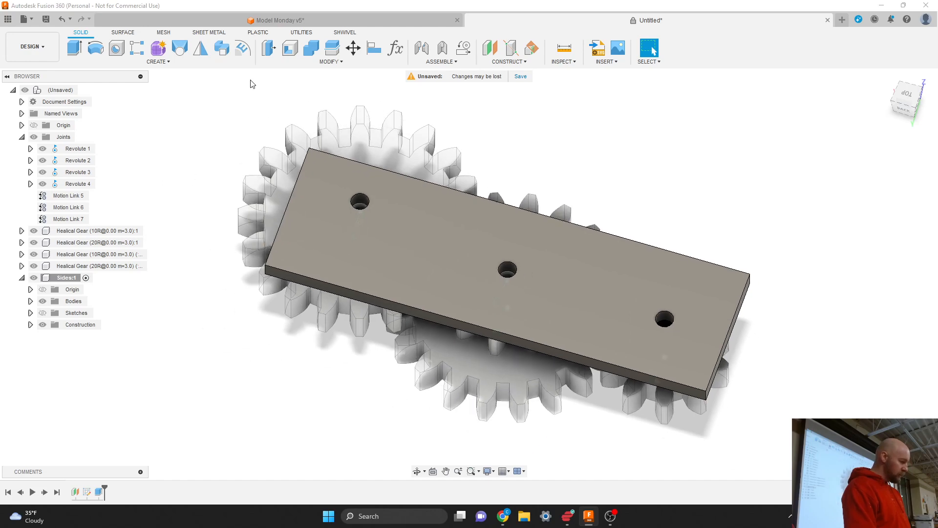
click(8, 20)
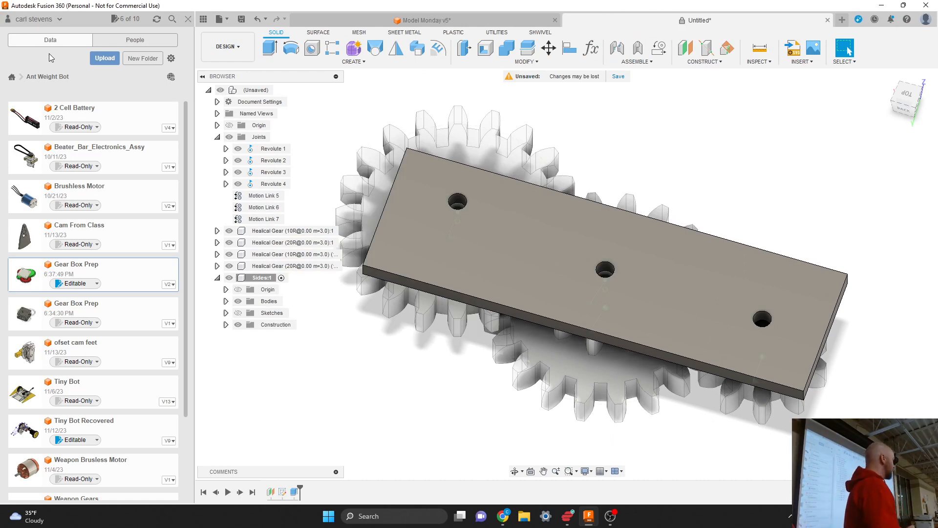
click(32, 21)
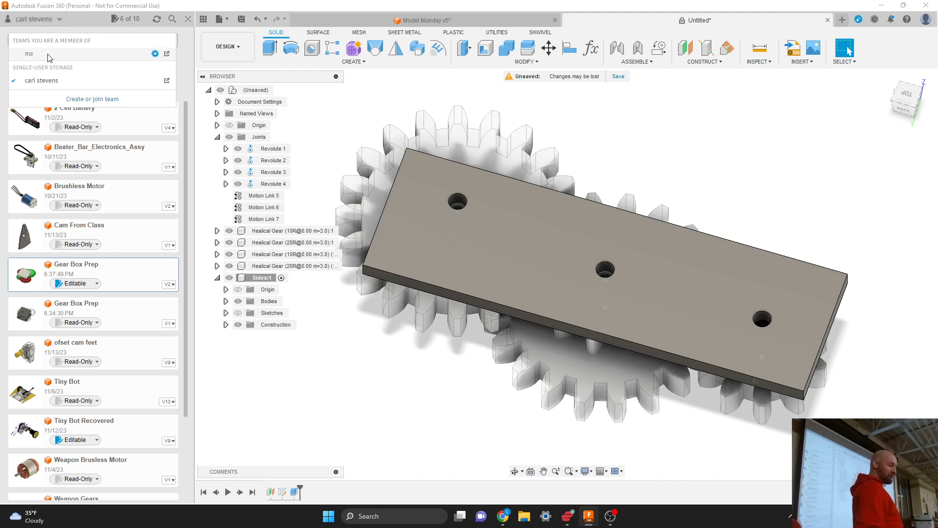
click(64, 81)
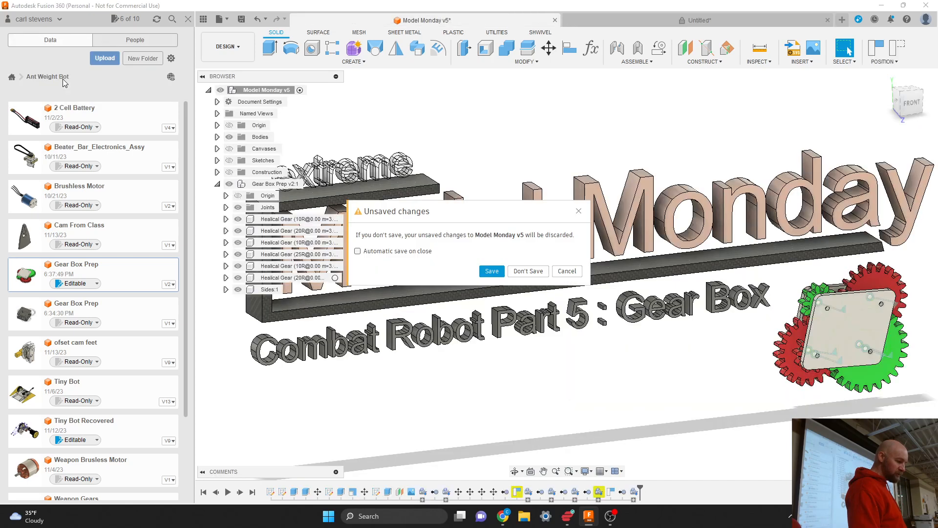
click(568, 271)
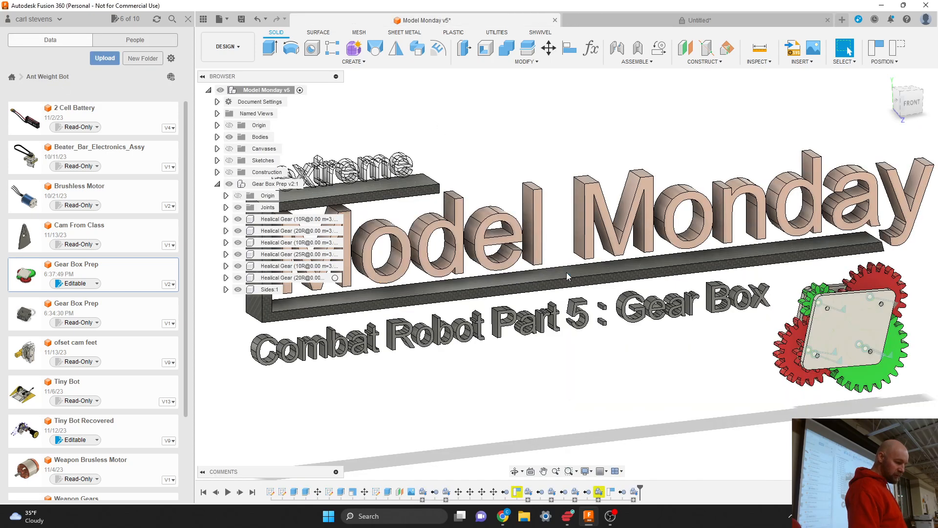
click(702, 22)
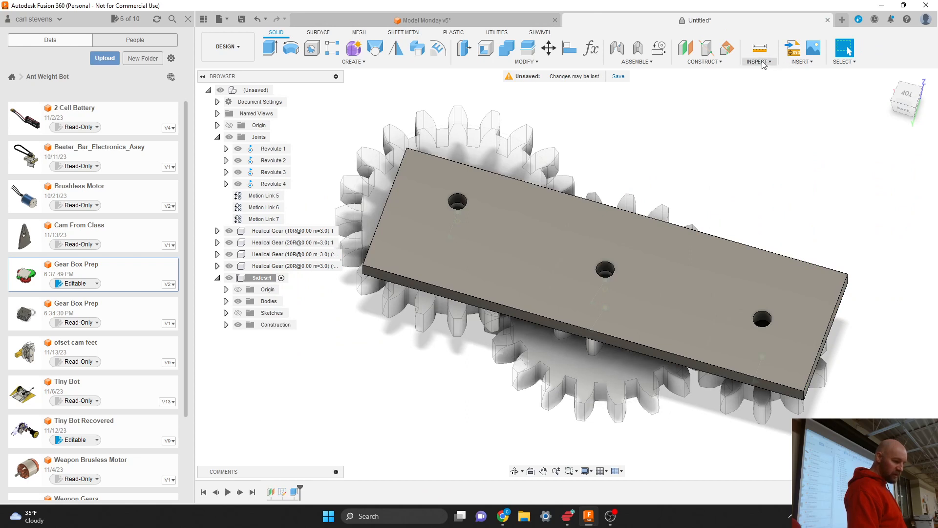
click(796, 61)
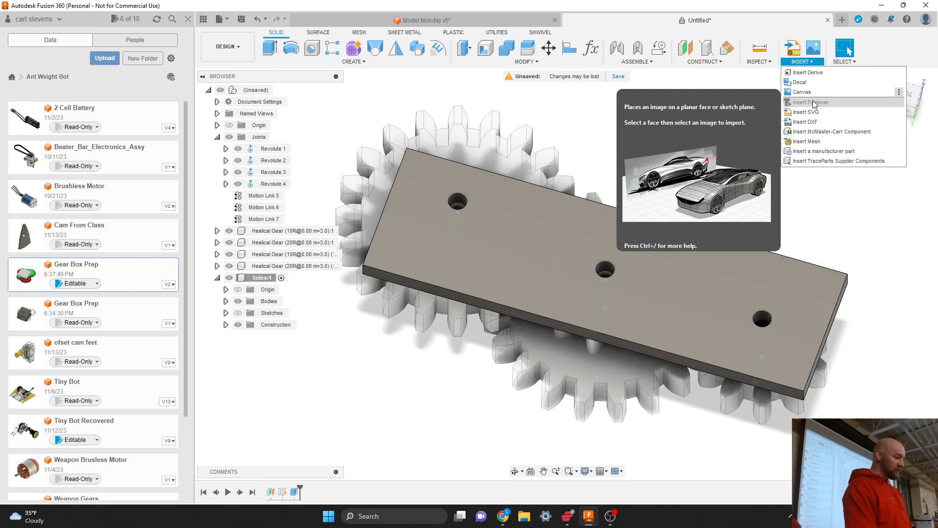
- Switch the active team to "me" and save the pending changes to the Model Monday design
click(54, 18)
click(36, 58)
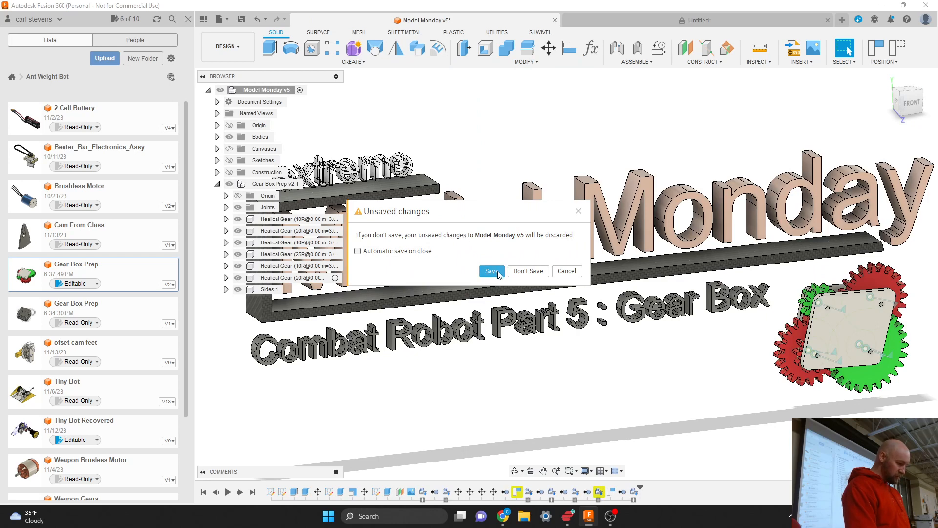
click(492, 271)
click(493, 274)
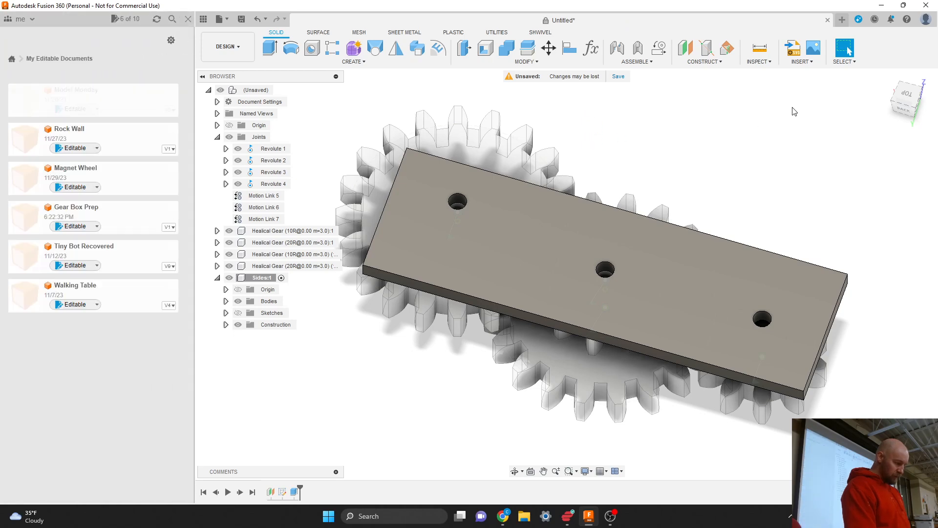
- Start inserting a fastener, agree to save the design first, and create a new project called Gear Box as part of saving
click(802, 62)
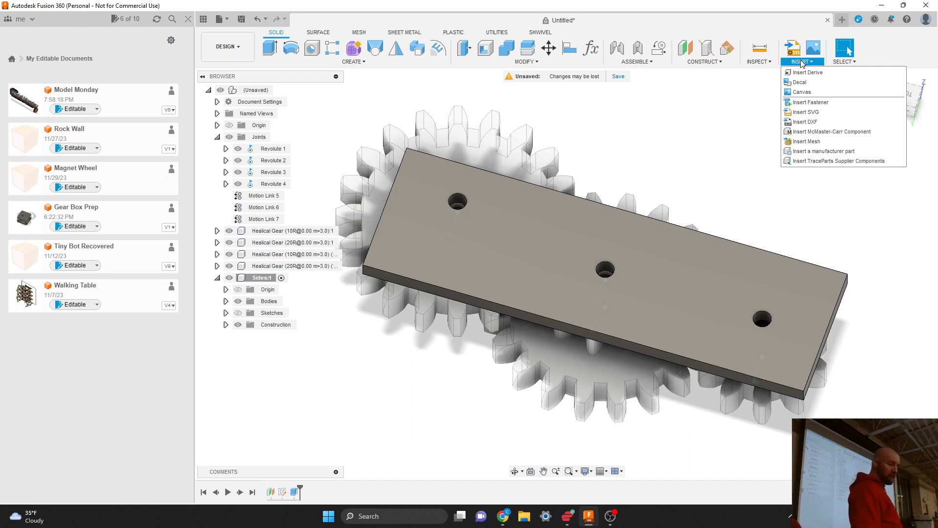
click(810, 102)
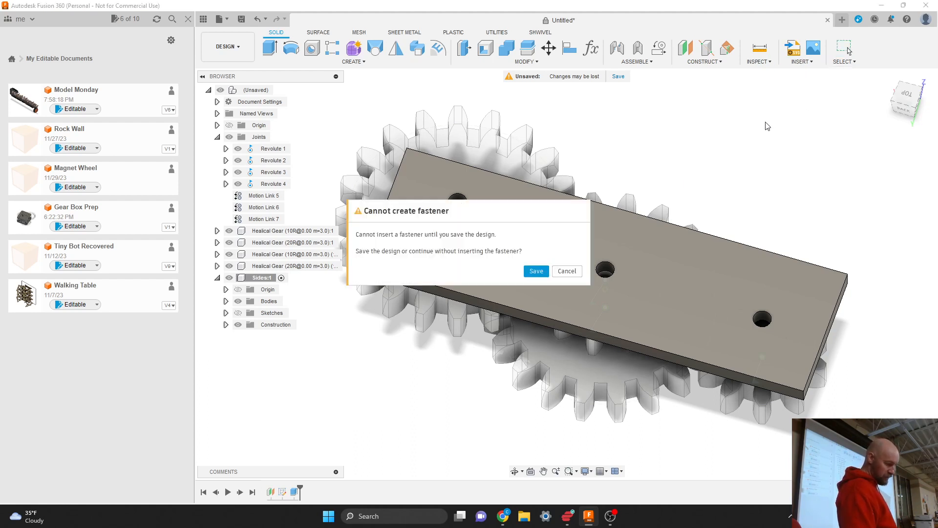
click(540, 274)
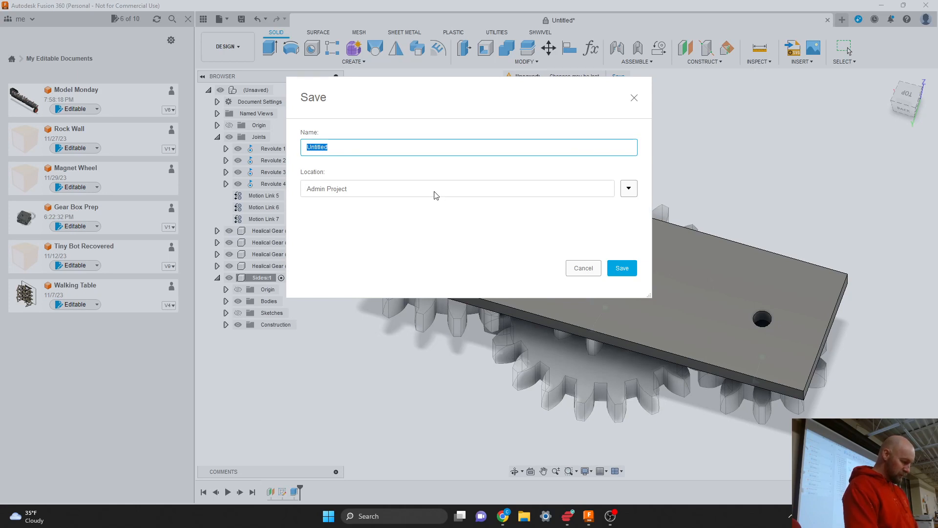
click(626, 189)
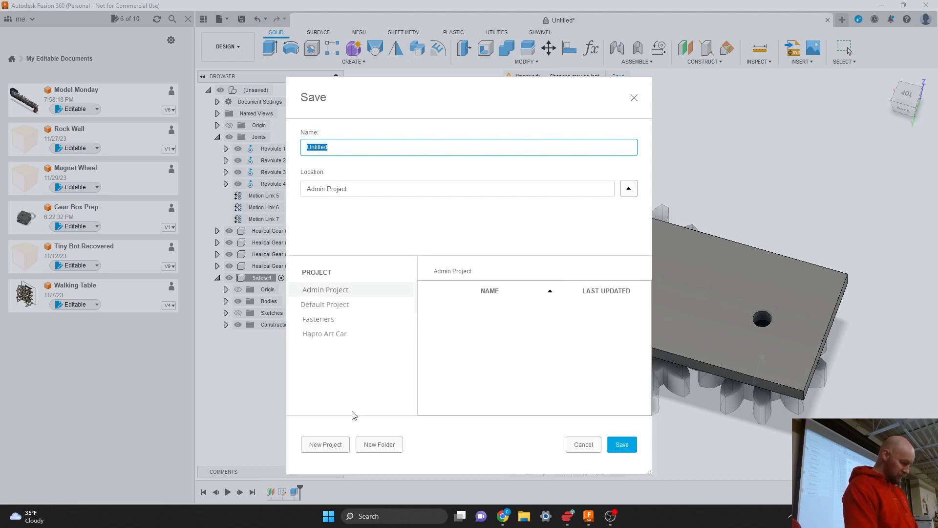
click(333, 446)
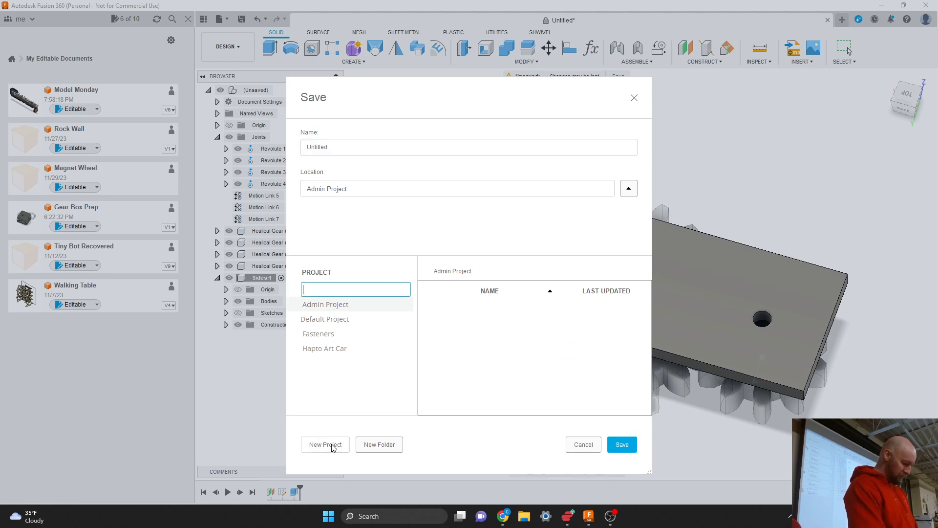
text(Gear Box)
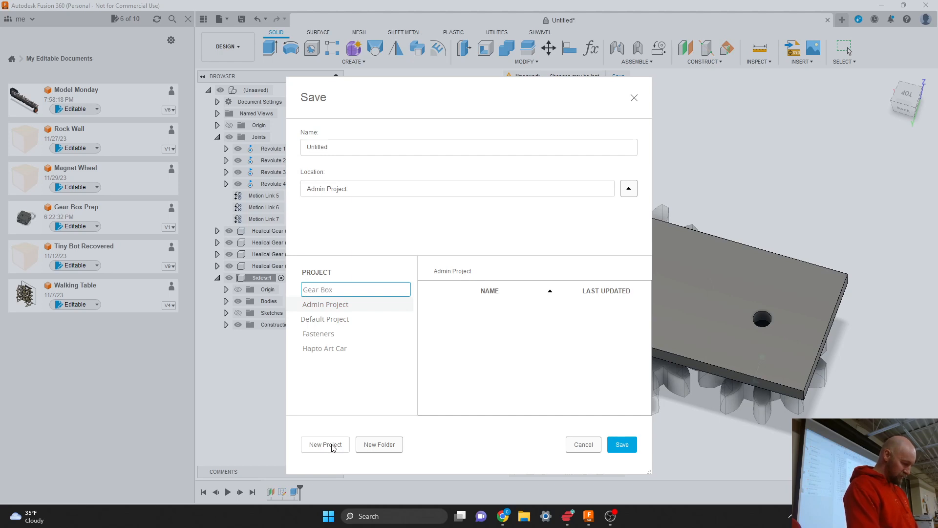
click(628, 447)
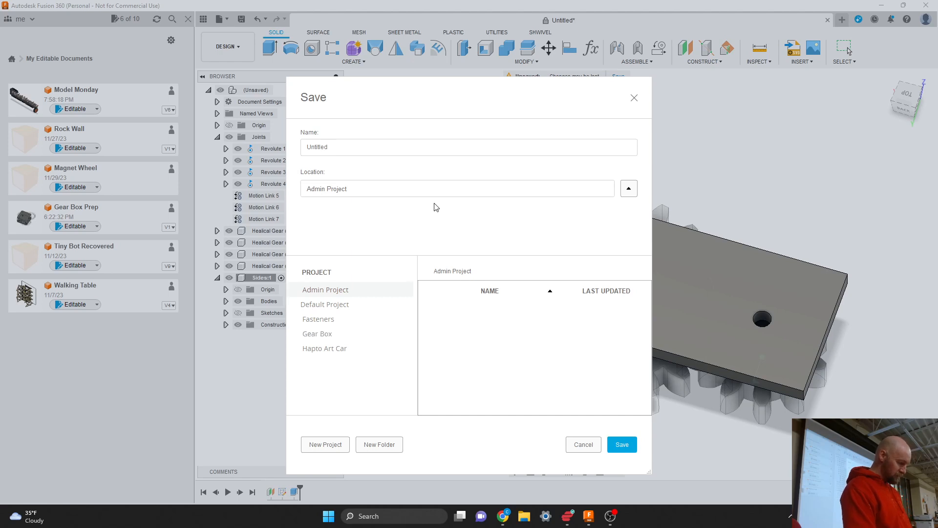
- Name the design Gear Box and save it in Admin Project
double_click(368, 154)
text(Gear Box)
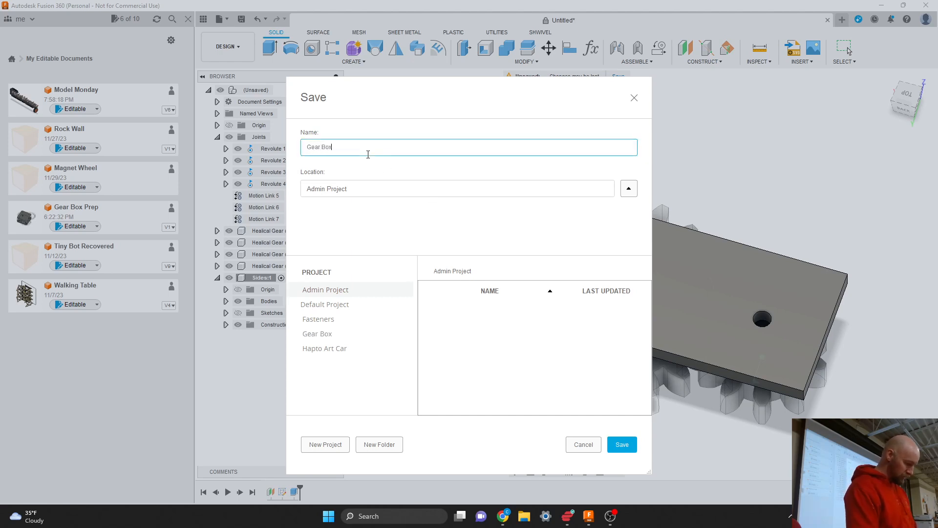
click(622, 444)
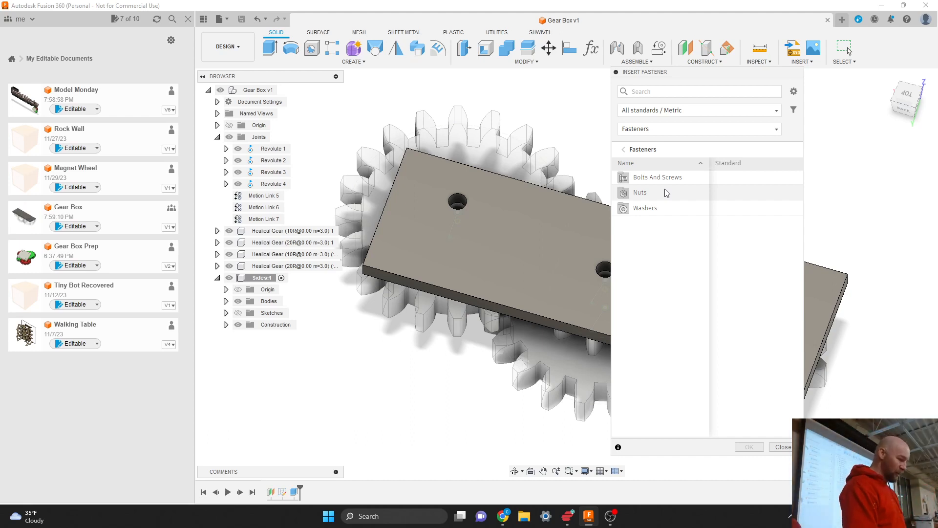
- Open the Socket Head category of Bolts And Screws in the fastener library
double_click(658, 180)
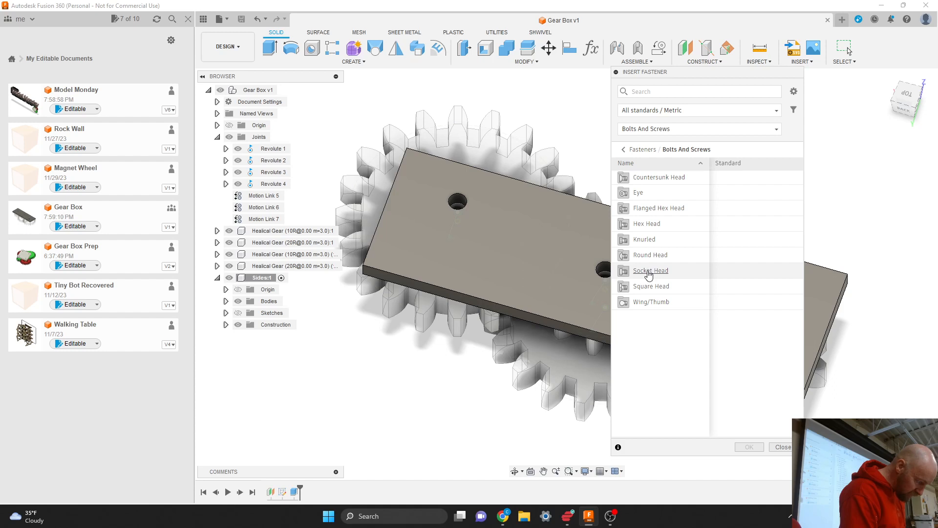
click(645, 255)
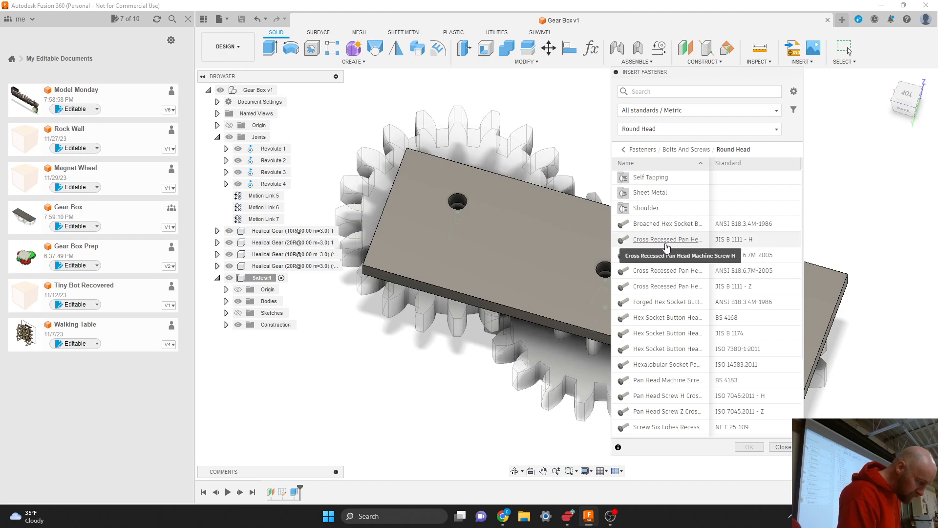
click(648, 209)
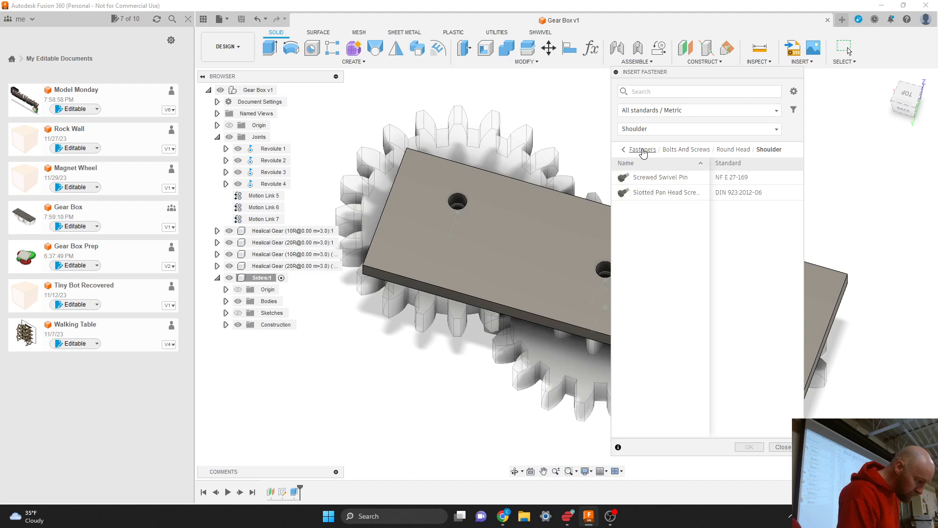
click(675, 149)
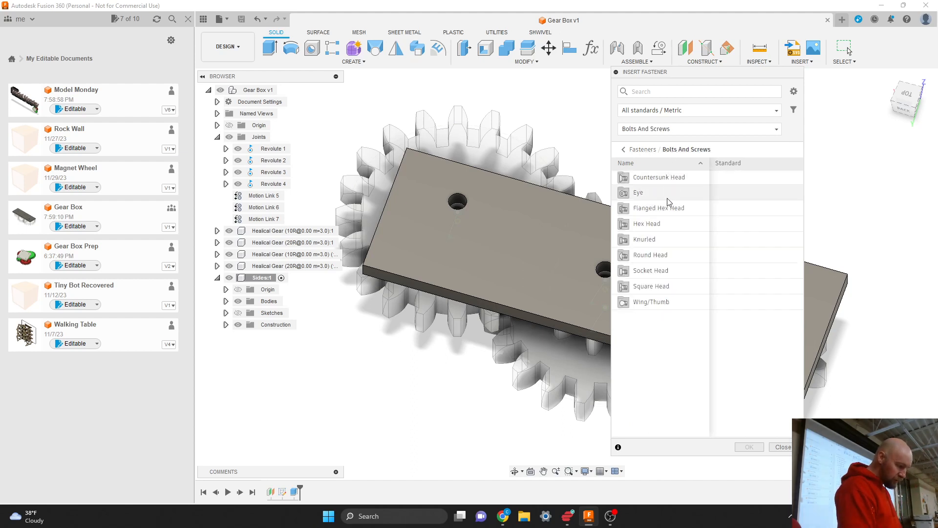
click(652, 271)
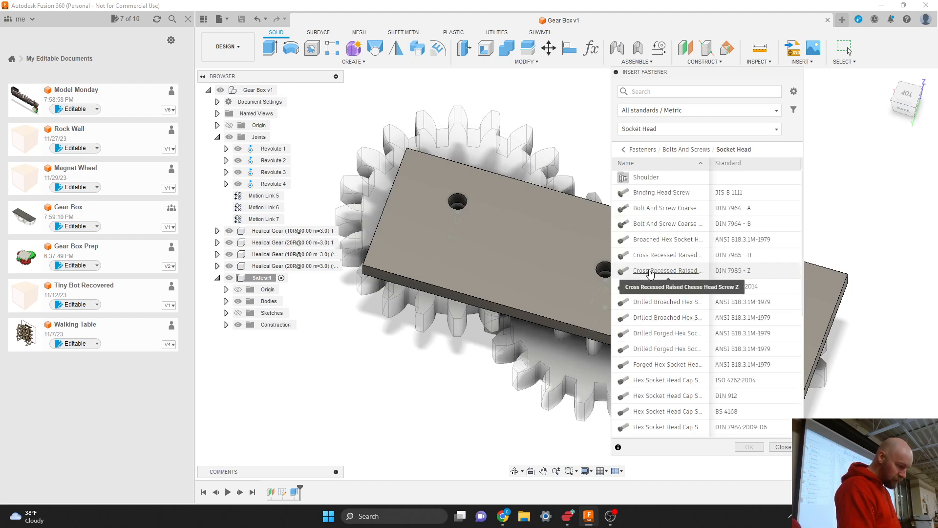
- Filter the socket head fasteners to the ANSI standard
click(679, 111)
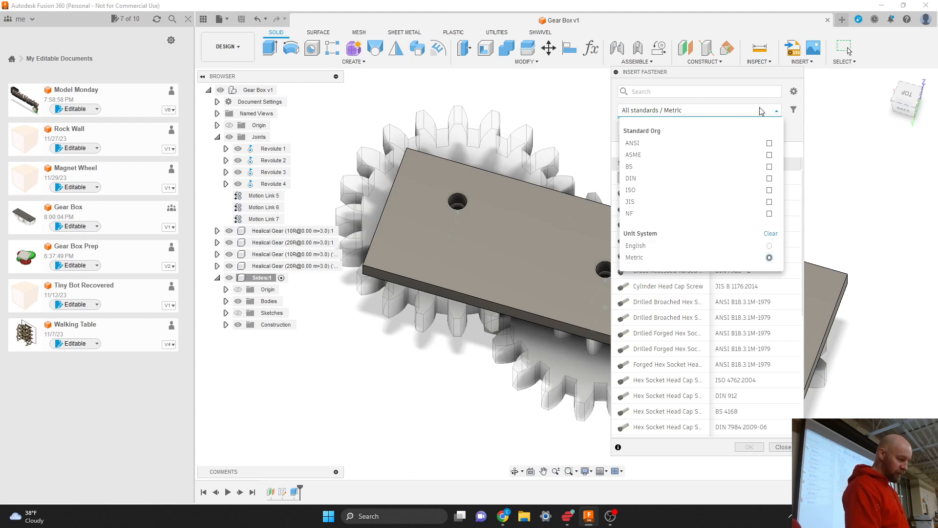
click(798, 127)
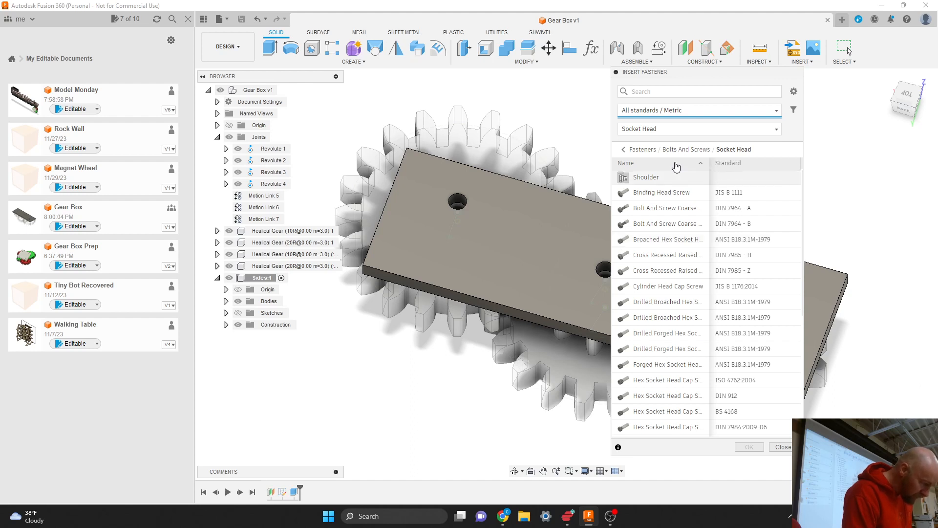
click(673, 113)
click(650, 145)
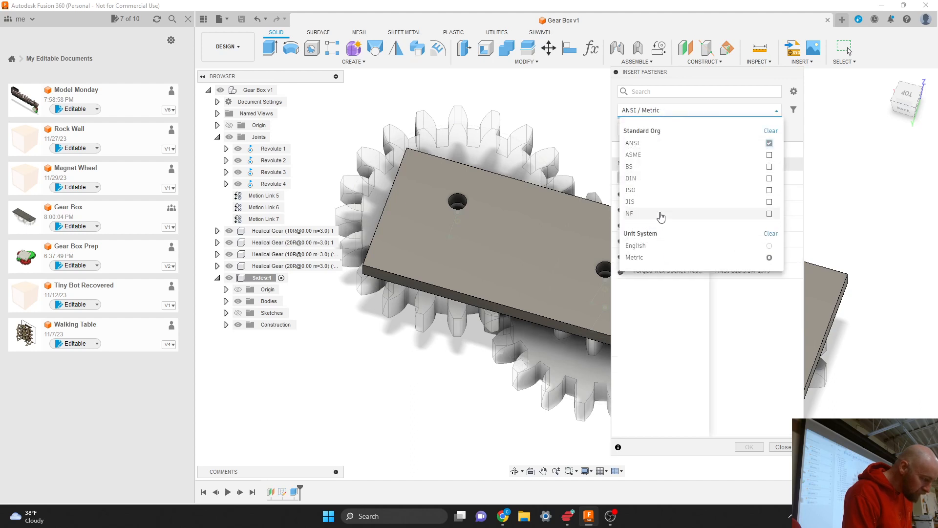
click(671, 316)
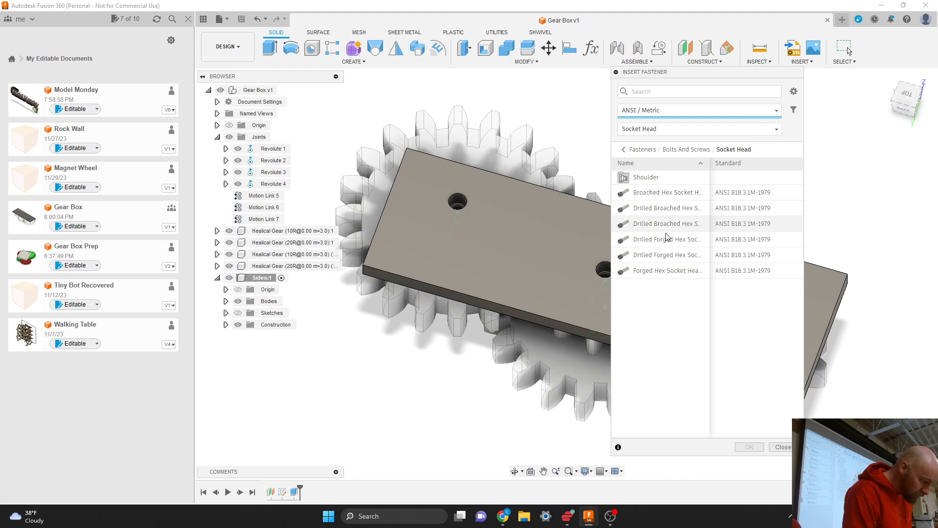
- Choose the Broached Hexagon Socket Head Cap Screw in size M5 and position it on all matching shaft holes of the Sides plate
click(656, 194)
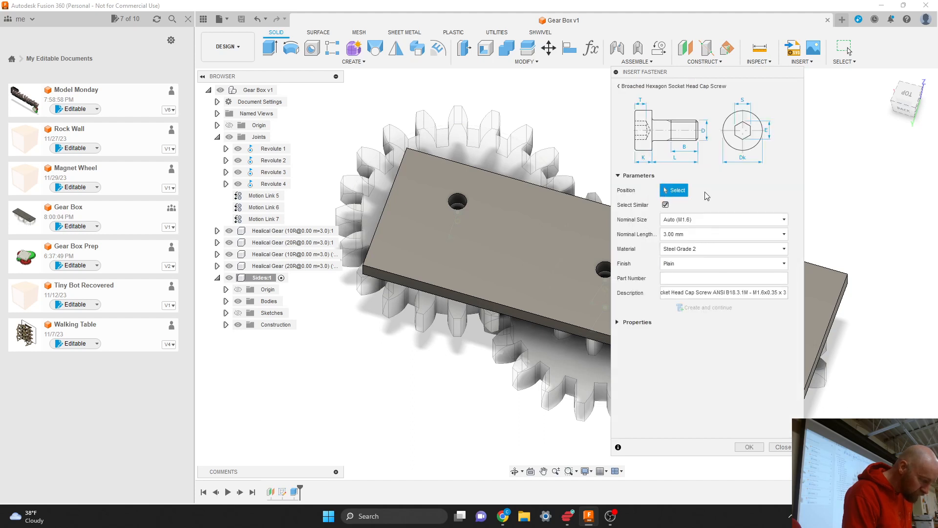
click(696, 239)
click(697, 219)
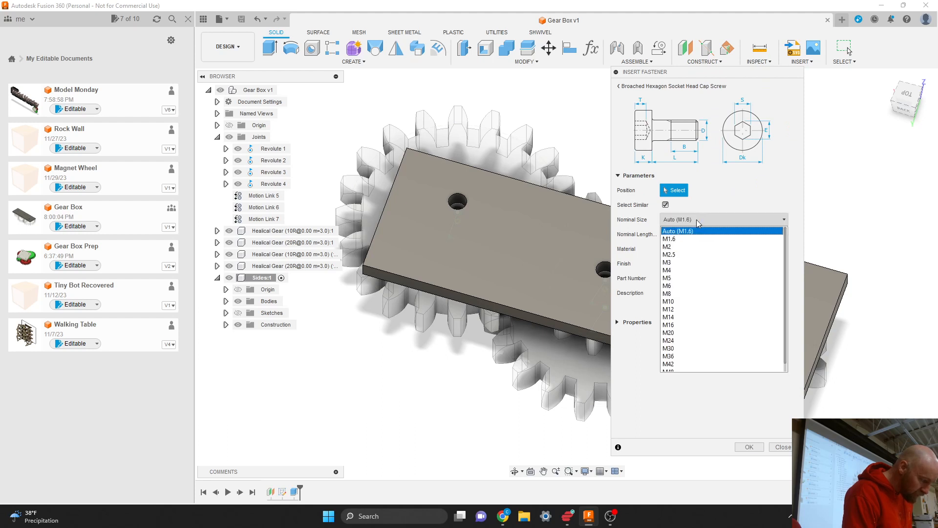
click(678, 278)
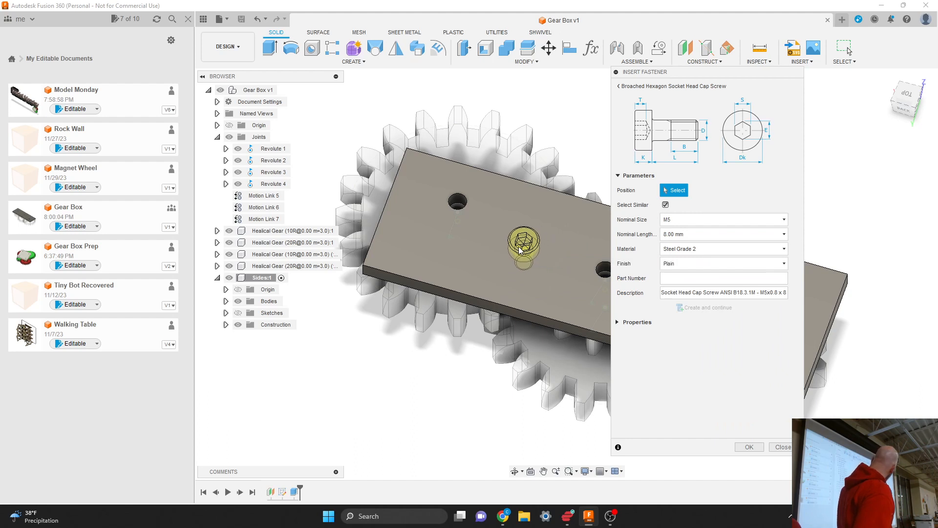
click(462, 211)
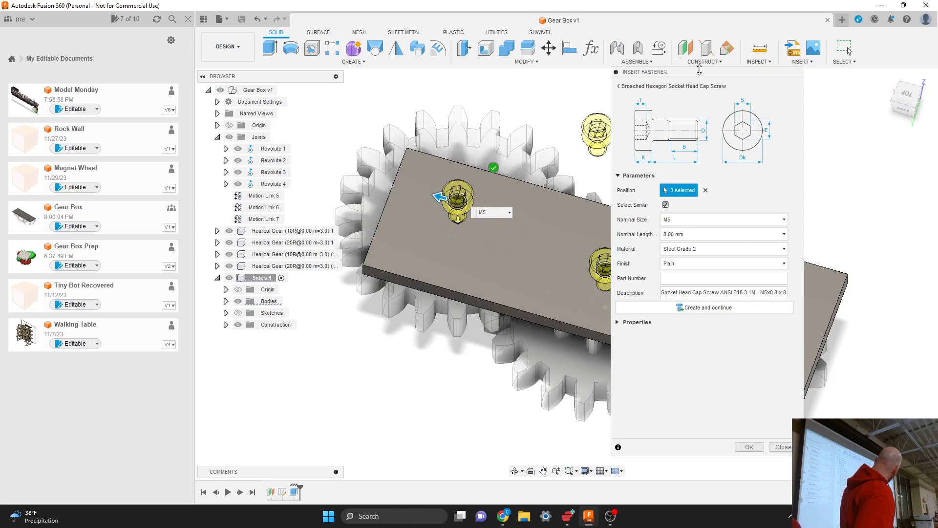
- Lengthen the cap screws to 35 mm so they reach past the gears
drag(692, 75, 266, 84)
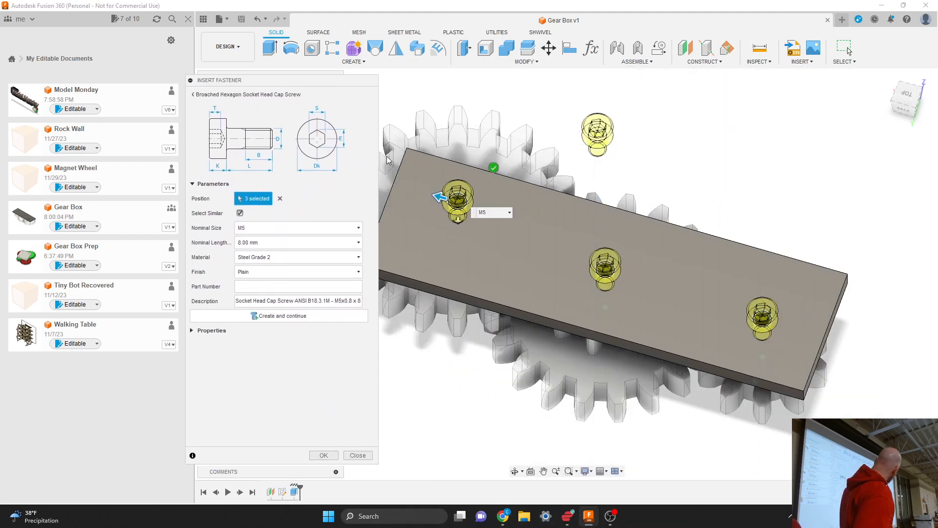
drag(535, 260, 841, 173)
mouse_move(905, 110)
mouse_down()
mouse_move(927, 76)
mouse_move(926, 48)
mouse_up()
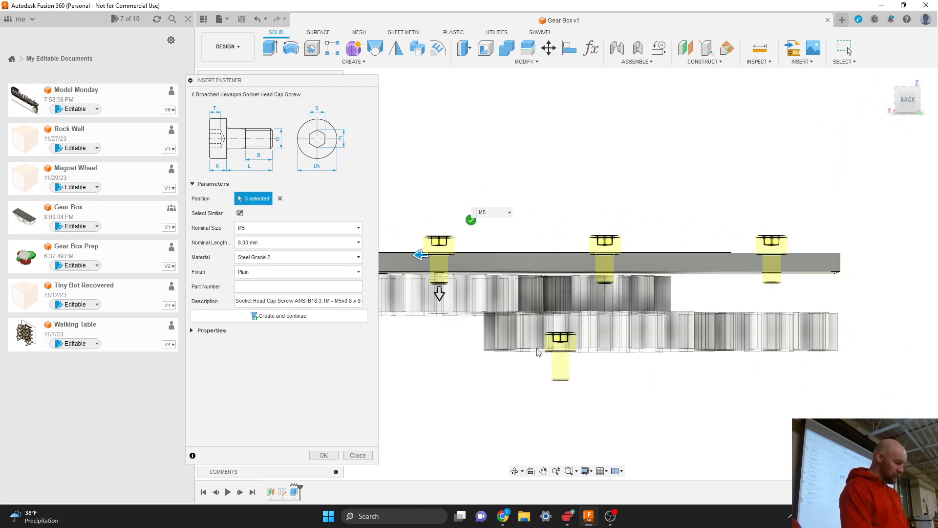
drag(440, 300, 440, 388)
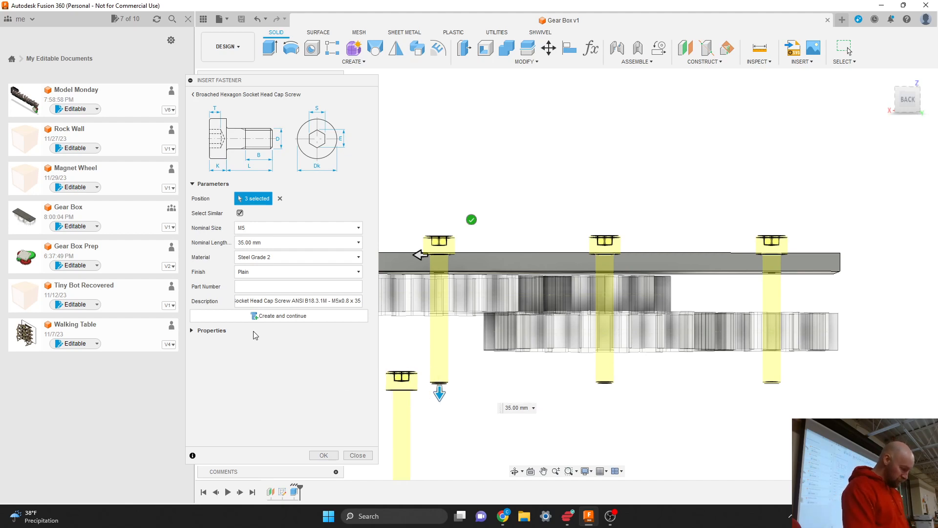
- Give the cap screws a Black finish and create them, keeping fastener insertion active
click(251, 275)
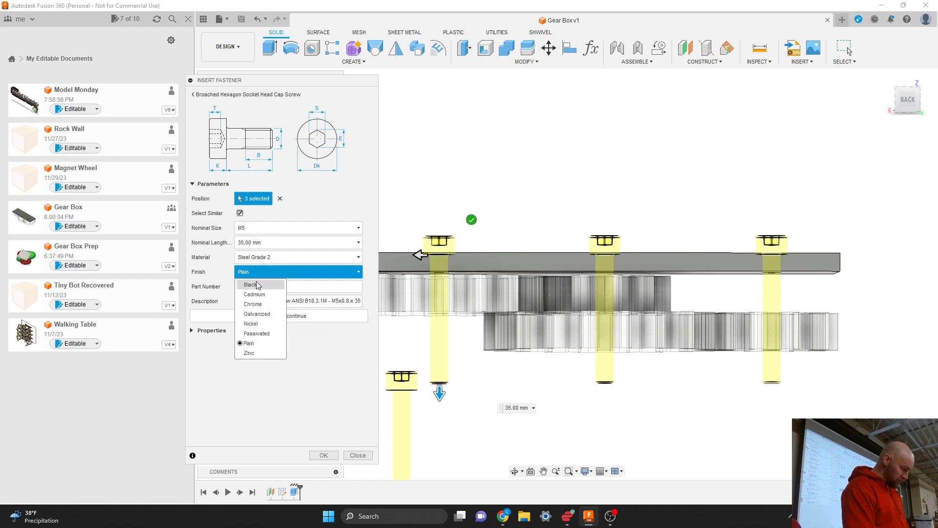
click(258, 285)
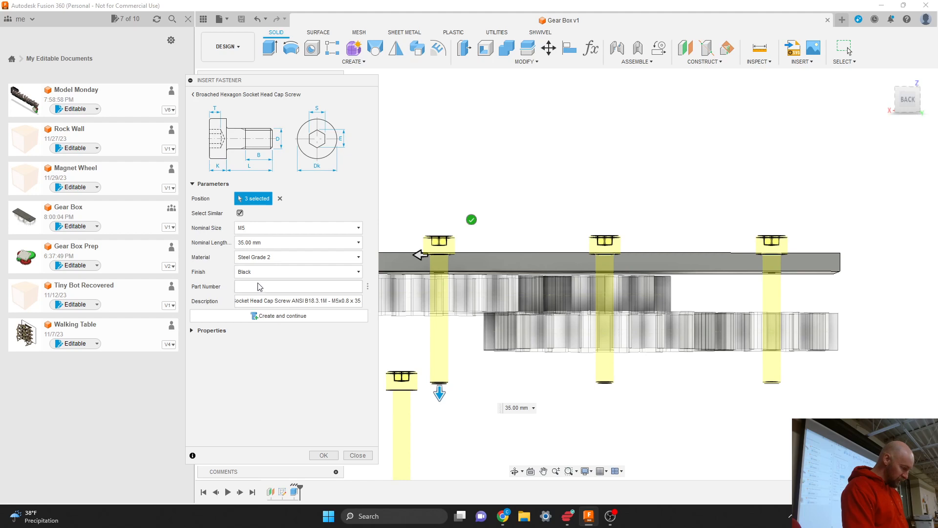
click(264, 288)
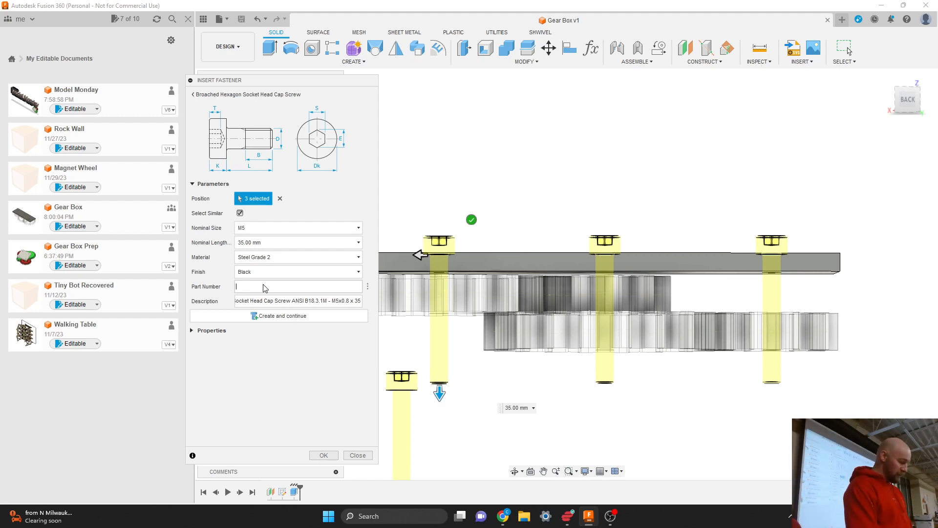
click(288, 318)
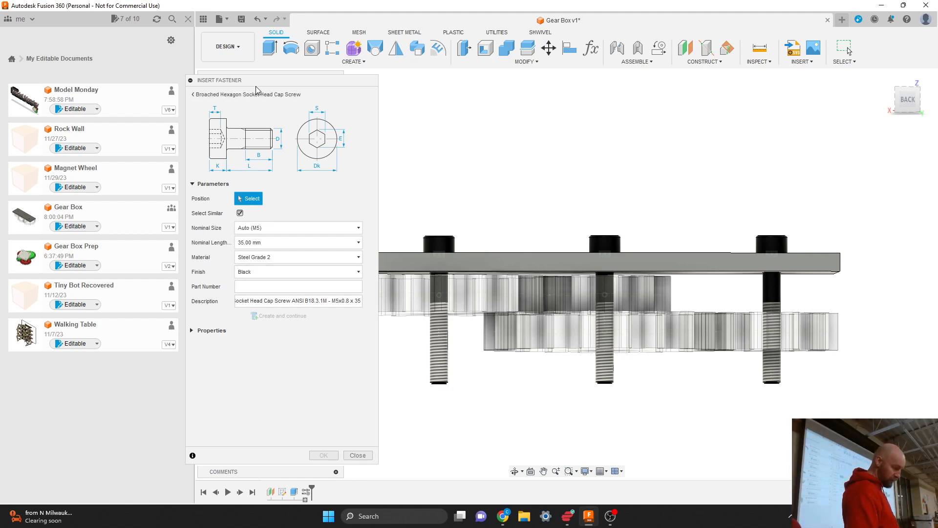
- Choose Hex Nut Style 1 from the hex nuts and set its designation to M5 x 0.8
drag(256, 83, 491, 75)
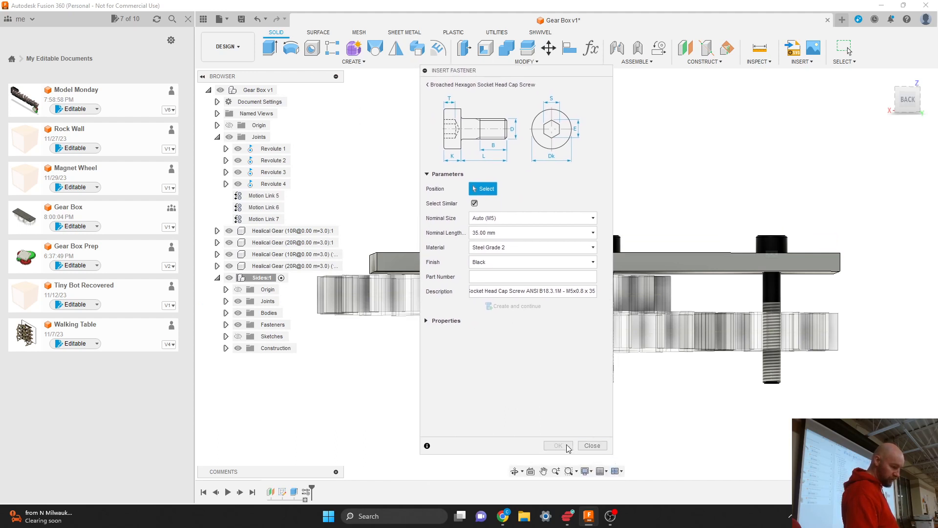
click(428, 86)
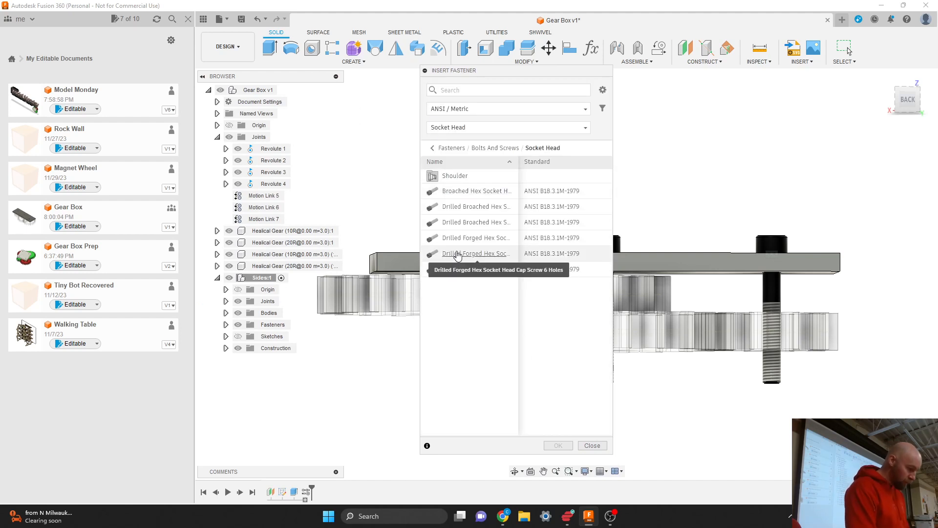
click(449, 148)
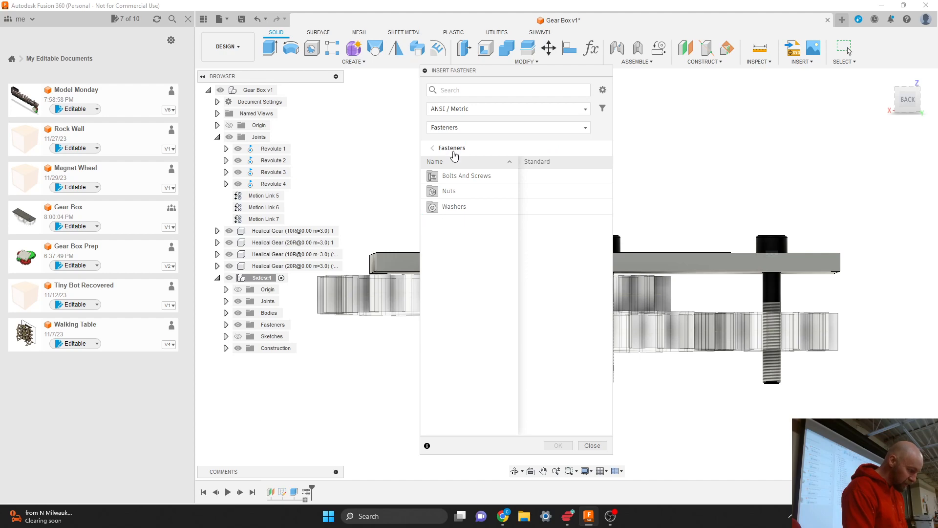
click(455, 192)
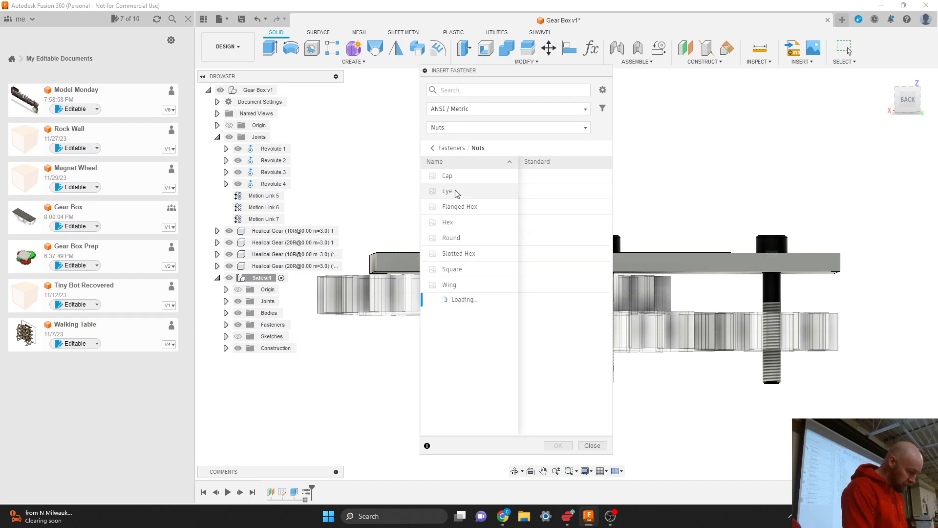
click(449, 224)
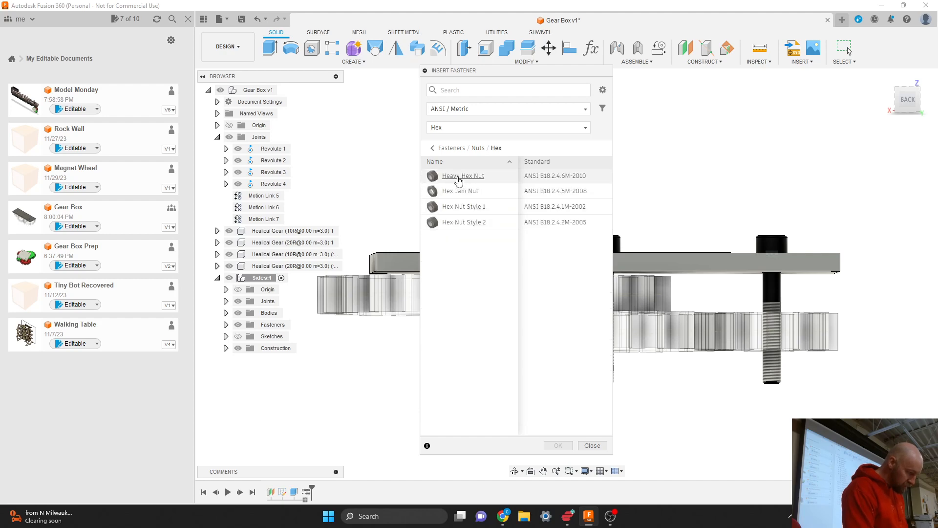
click(458, 207)
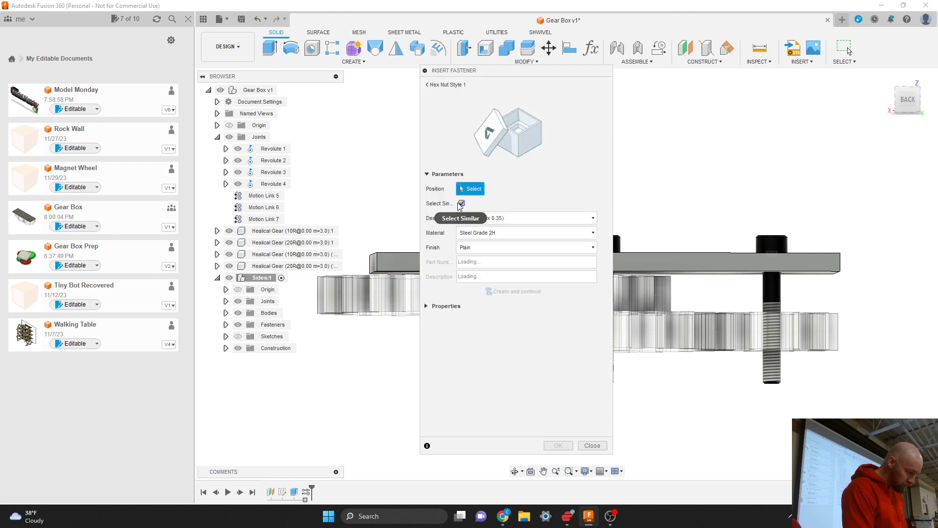
click(491, 219)
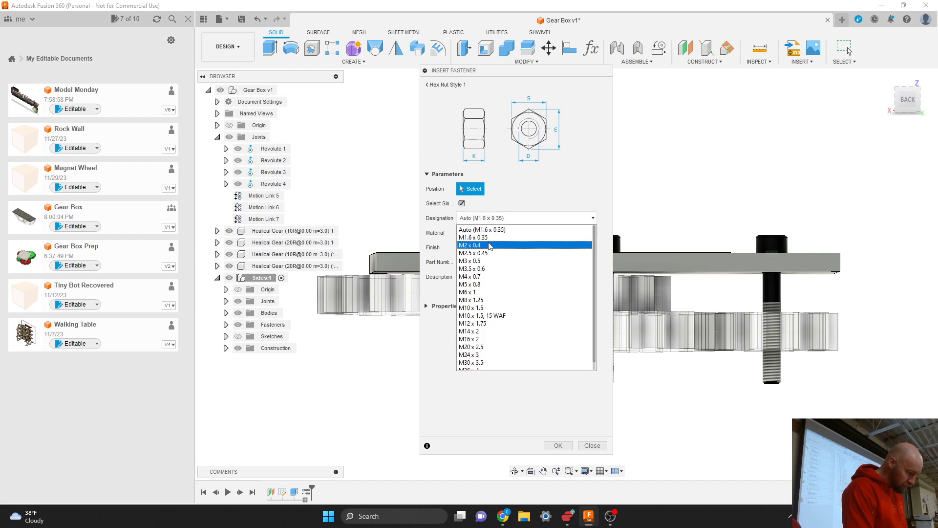
click(484, 285)
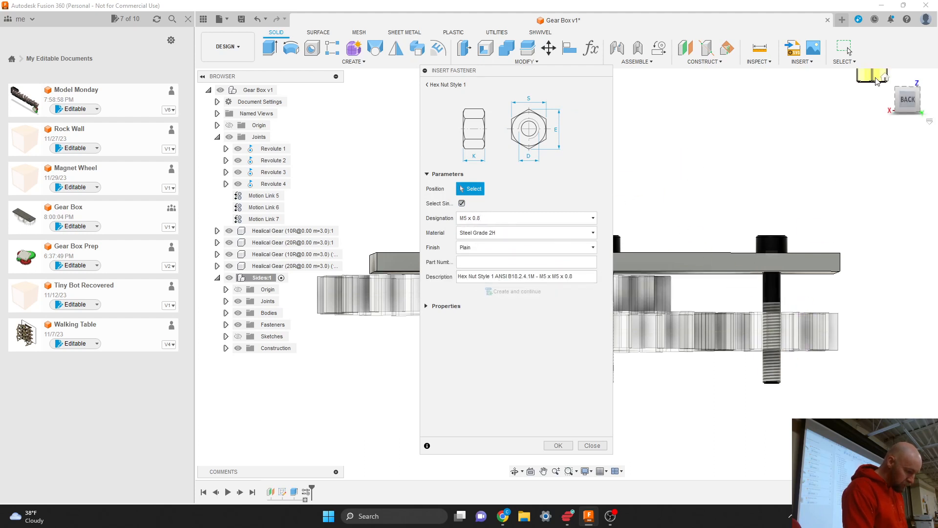
- Place the nuts on the threaded shanks of the cap screws, using a screw's end face as secondary geometry, and finish inserting fasteners
drag(910, 110, 907, 84)
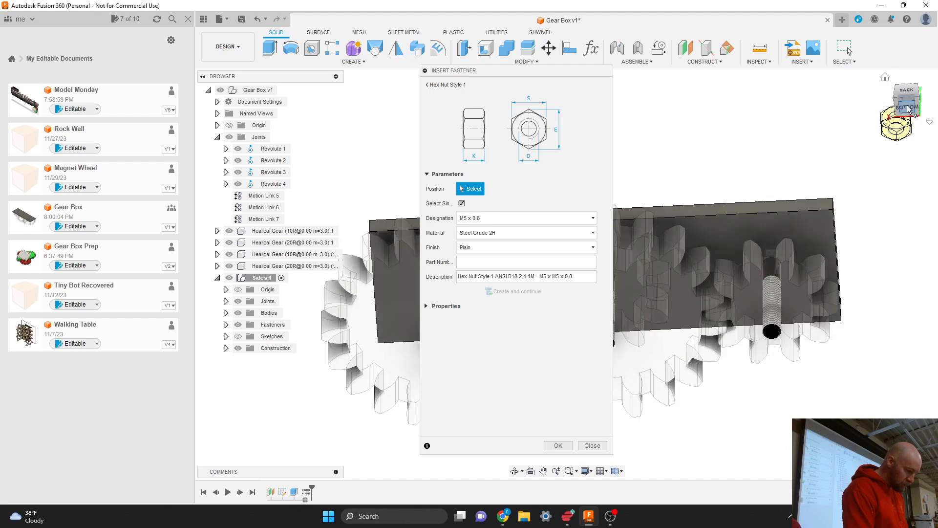
click(772, 336)
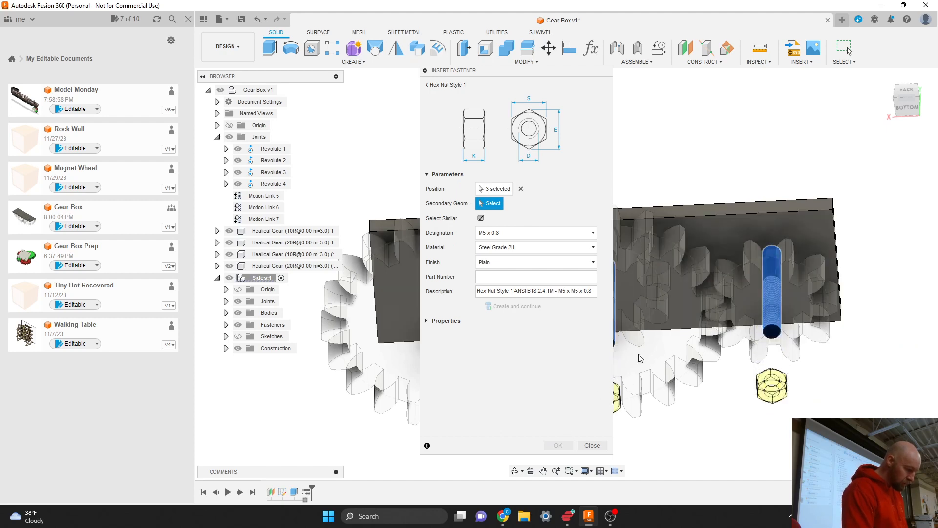
drag(909, 102, 898, 130)
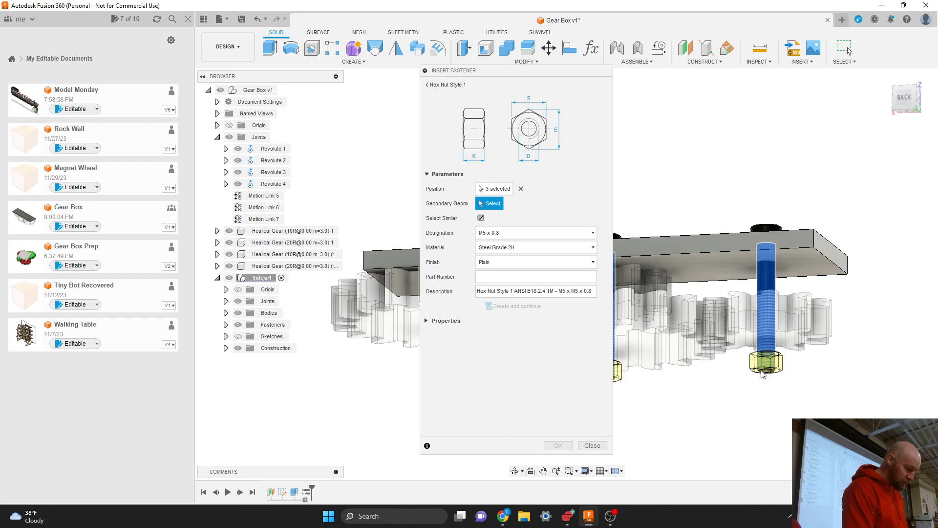
scroll(764, 376, up, 4)
scroll(769, 375, up, 3)
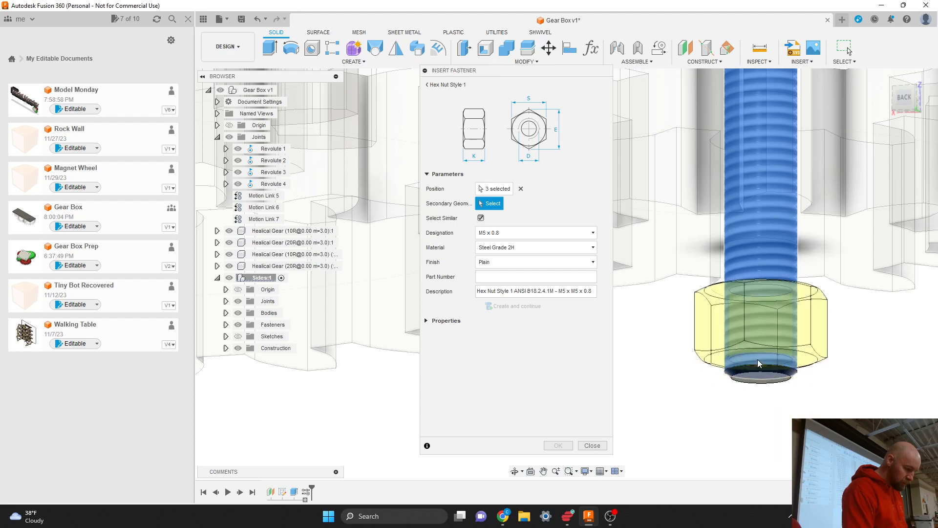
click(757, 375)
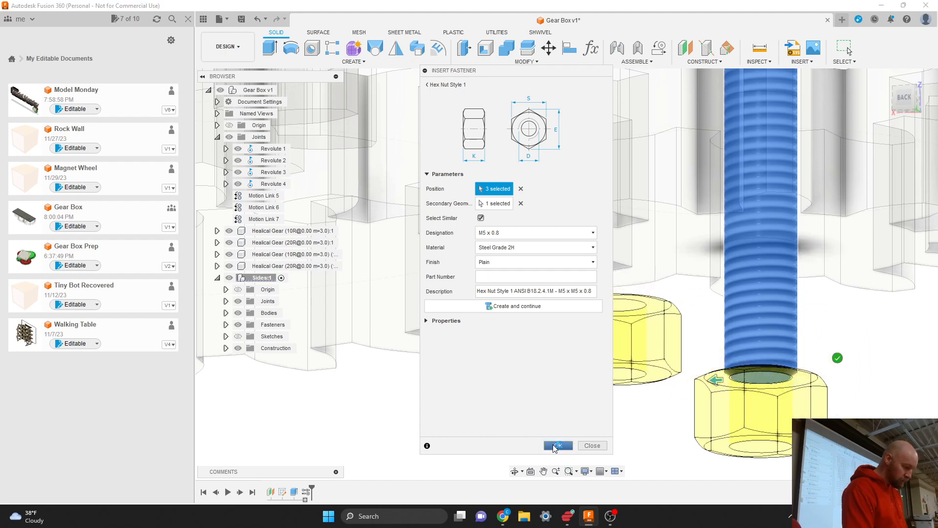
key(Return)
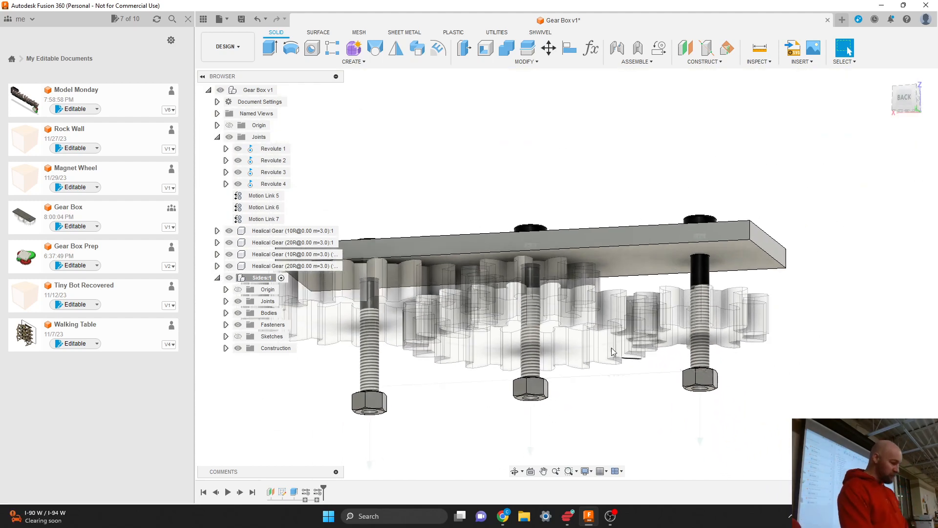
- Show the individual fasteners contained in the Sides component
click(226, 325)
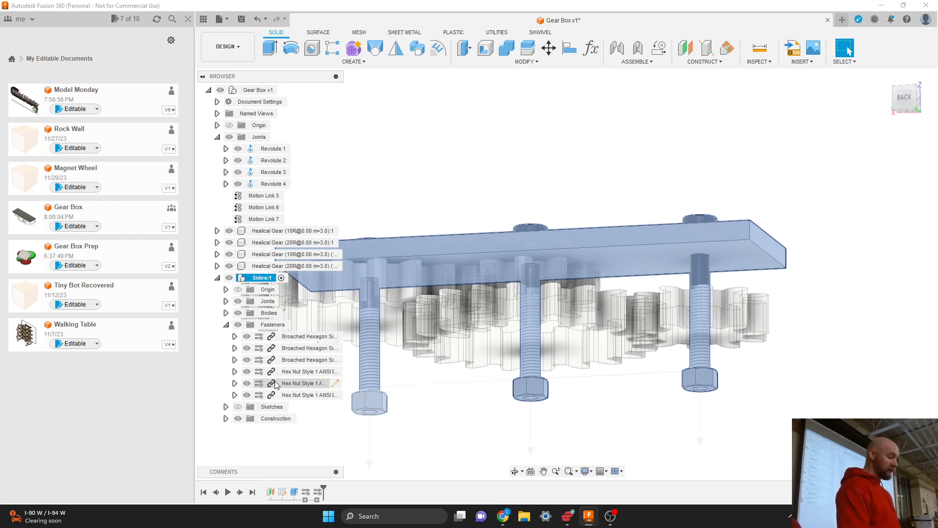
- Collapse the Sides component's contents and make the top-level Gear Box assembly the active component
click(218, 278)
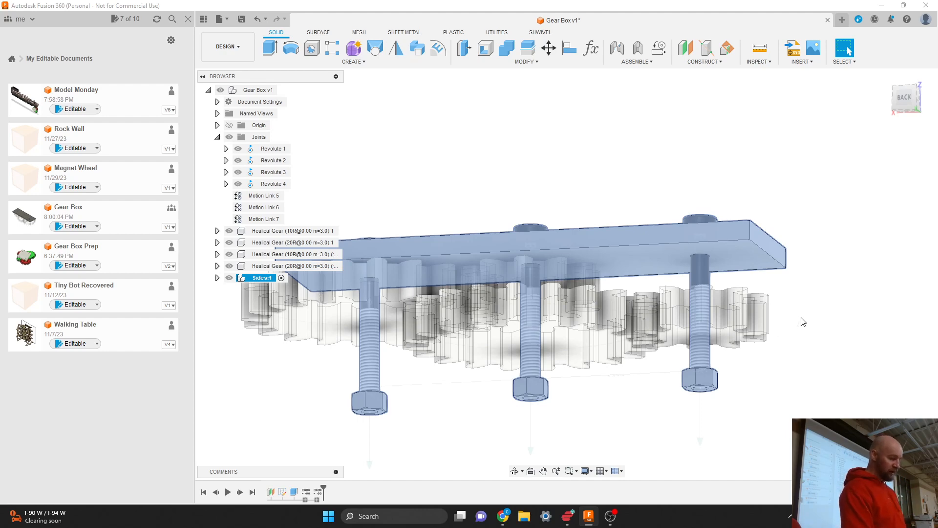
scroll(803, 321, down, 3)
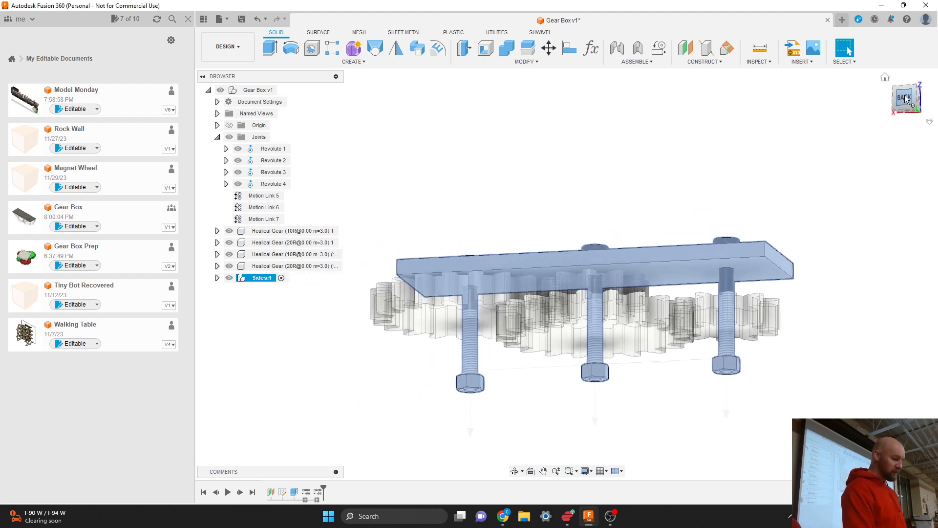
click(904, 95)
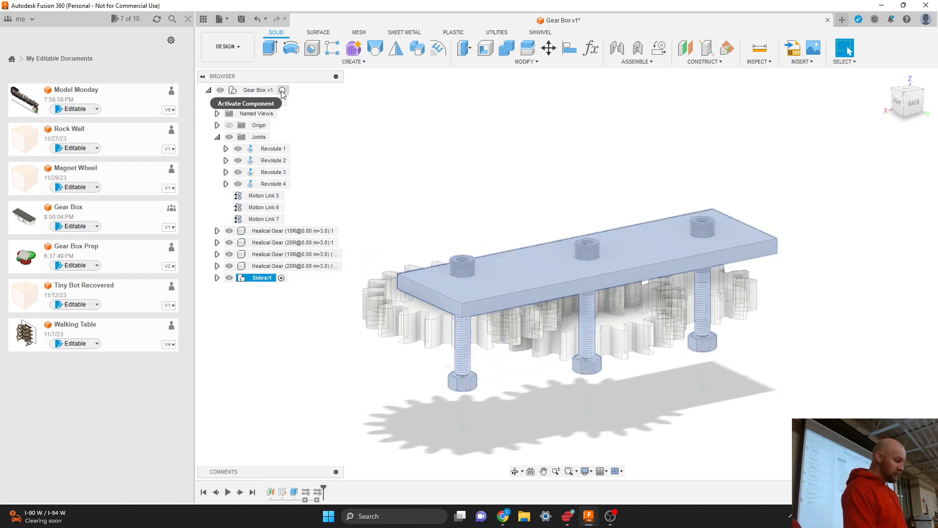
click(282, 91)
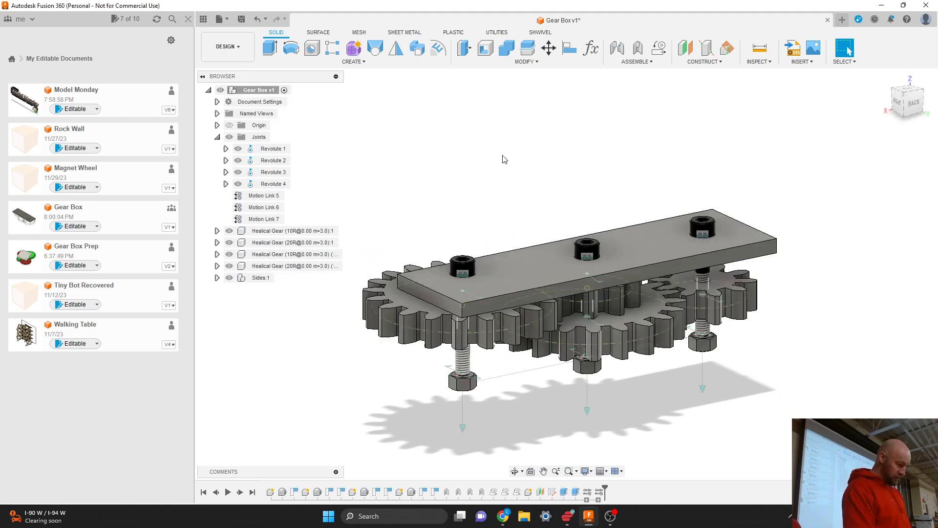
- Create a full-assembly ASME drawing in inches on a B (17in x 11in) sheet and place a front view at 1:2 scale
click(234, 45)
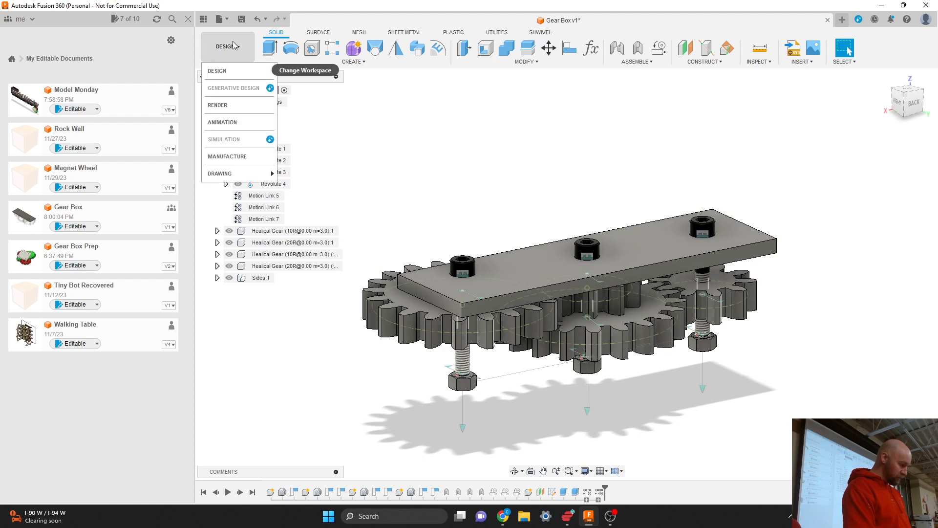
mouse_move(242, 174)
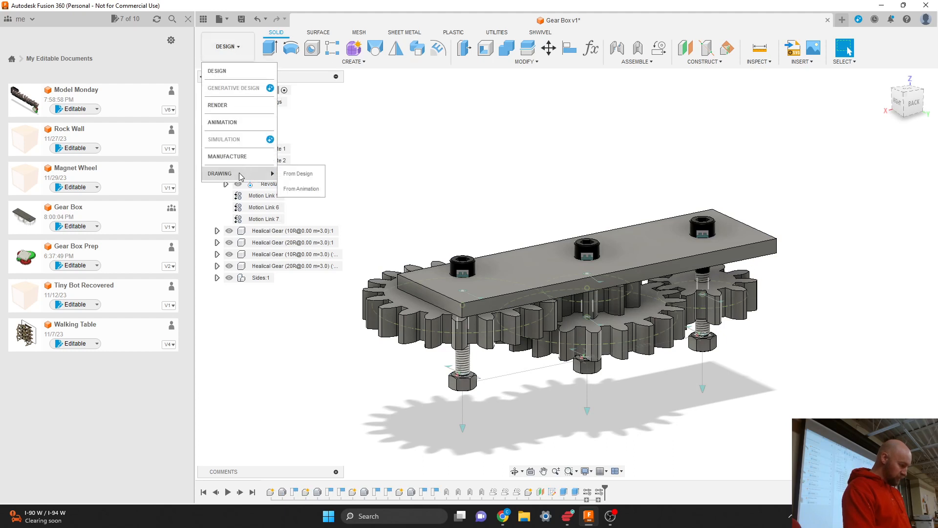
click(308, 172)
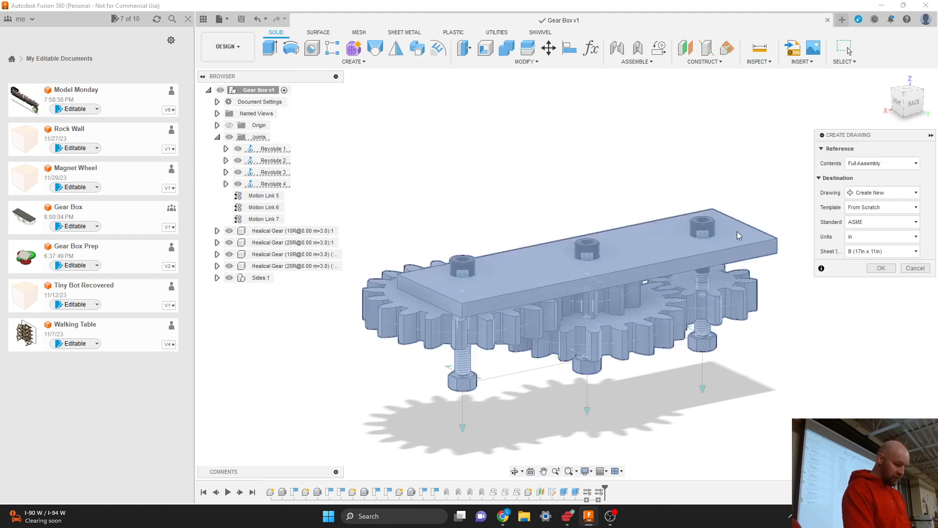
click(886, 269)
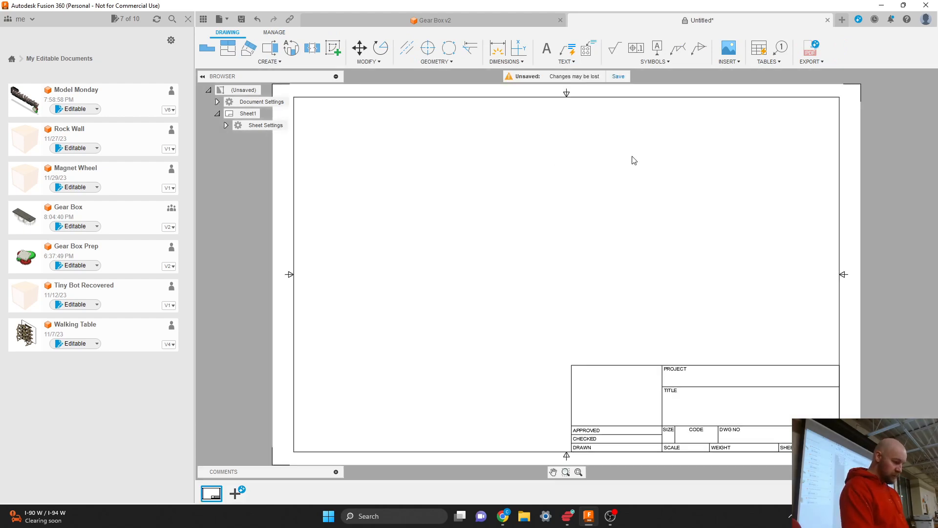
click(435, 280)
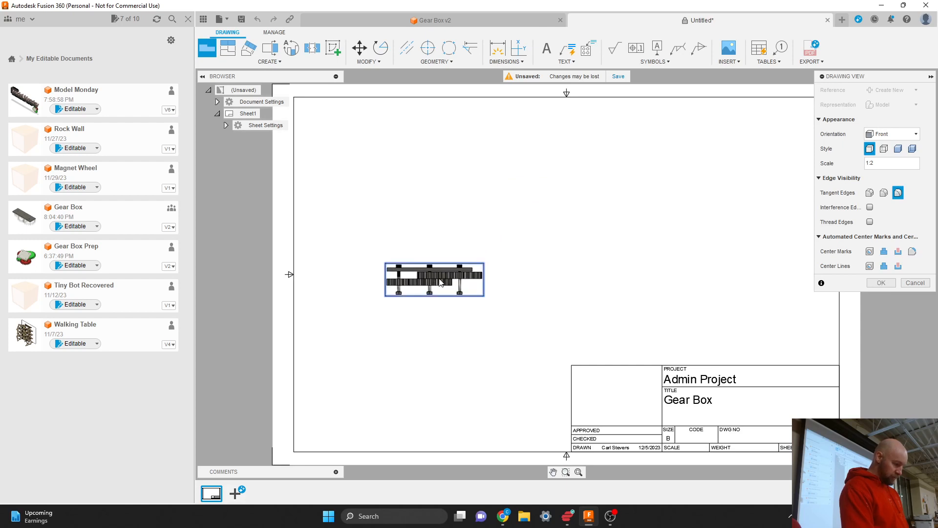
click(880, 283)
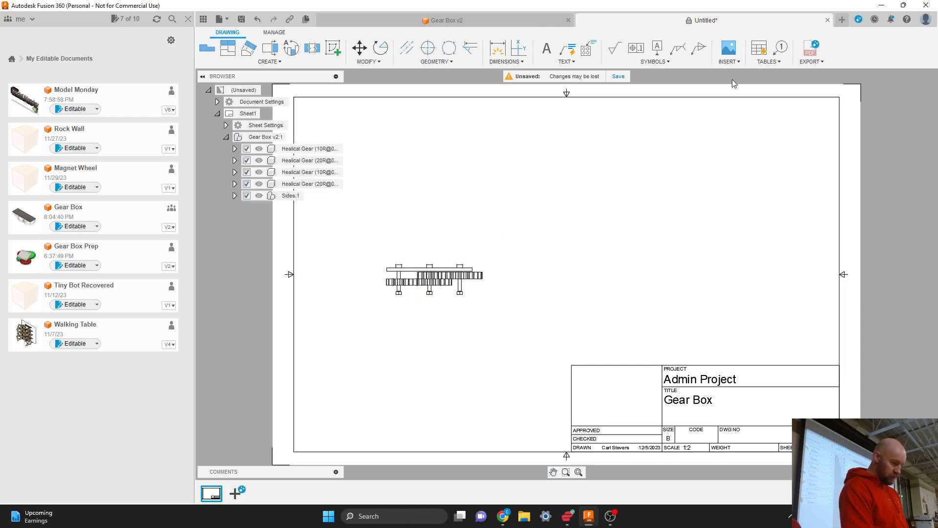
- Insert a parts list on the sheet above the title block, with balloons on the front view
click(766, 62)
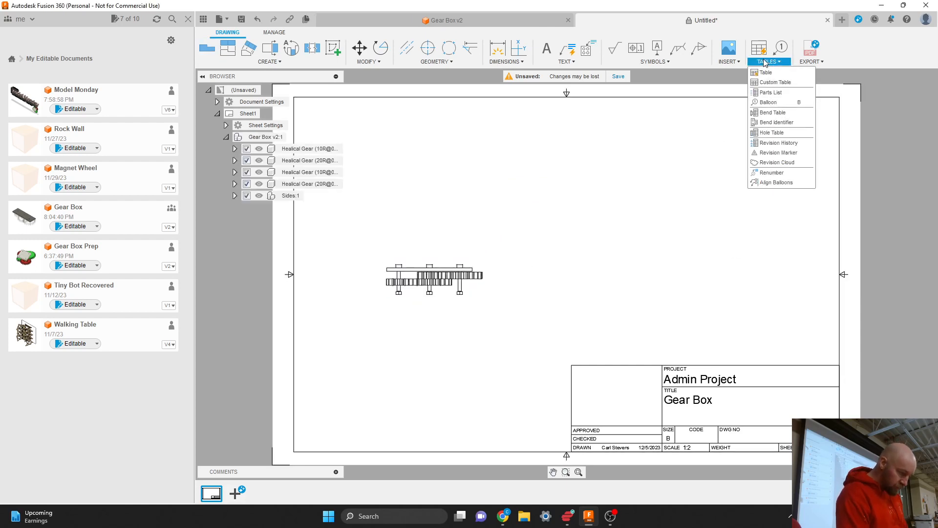
click(771, 93)
click(771, 138)
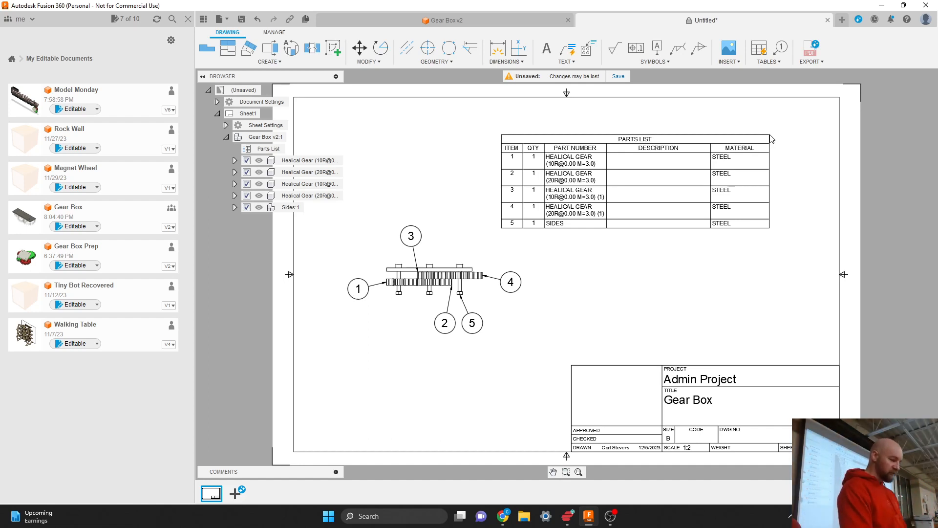
click(771, 62)
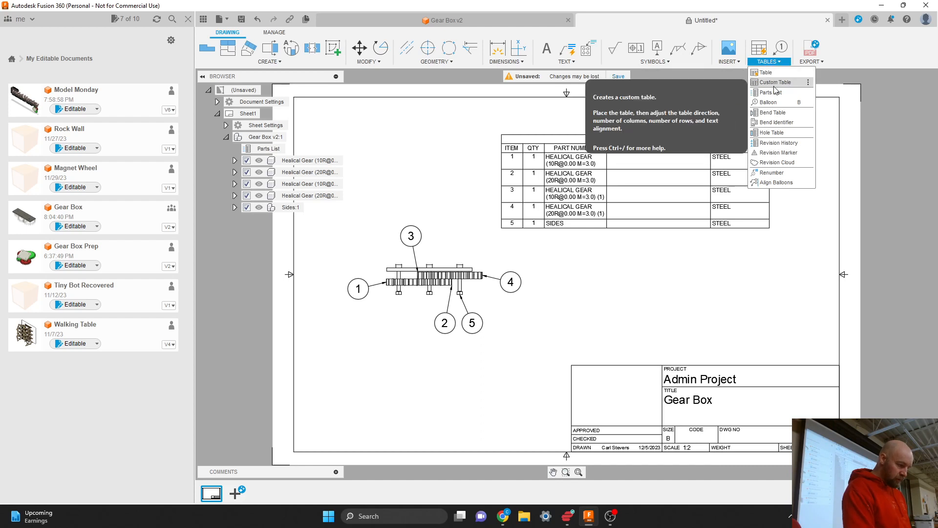
click(775, 82)
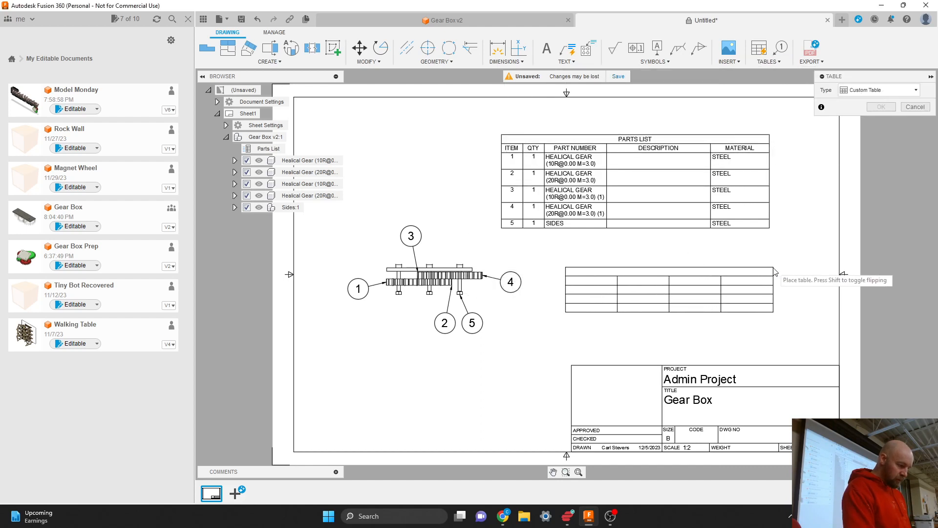
click(766, 272)
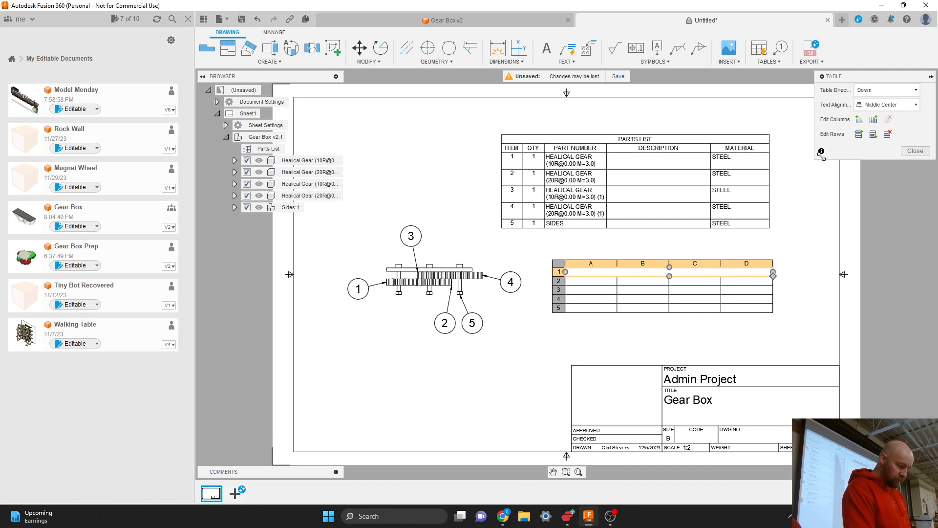
click(914, 150)
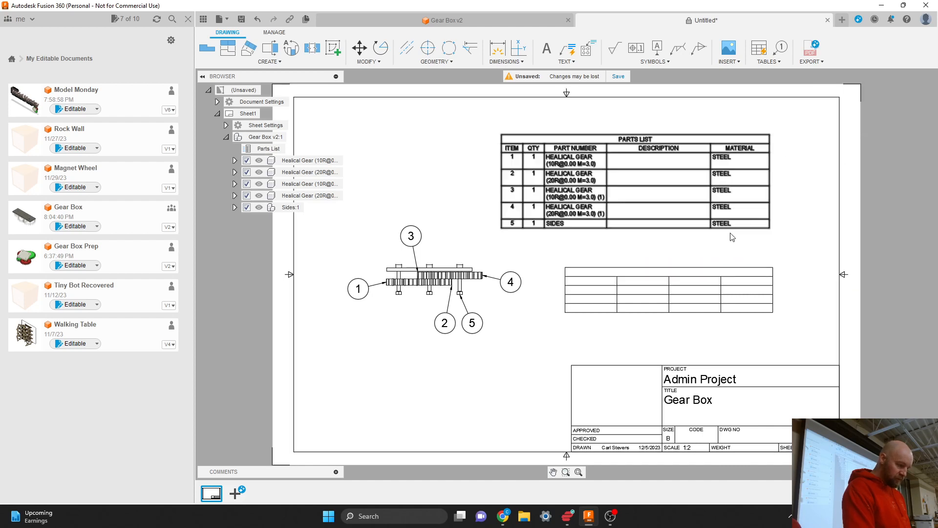
click(727, 271)
key(Delete)
click(709, 227)
key(Escape)
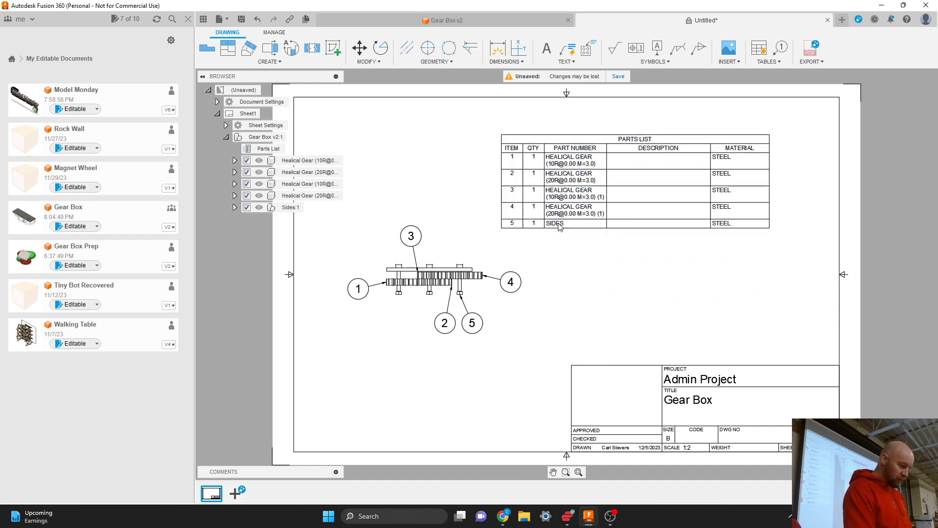
- Change the parts list's structure to All Level so the fasteners inside Sides are itemised
double_click(613, 150)
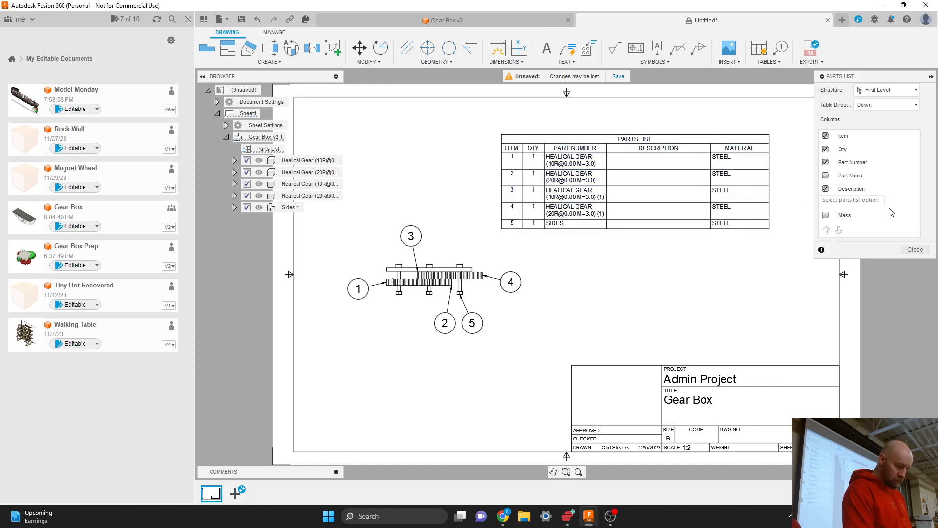
click(894, 91)
click(879, 112)
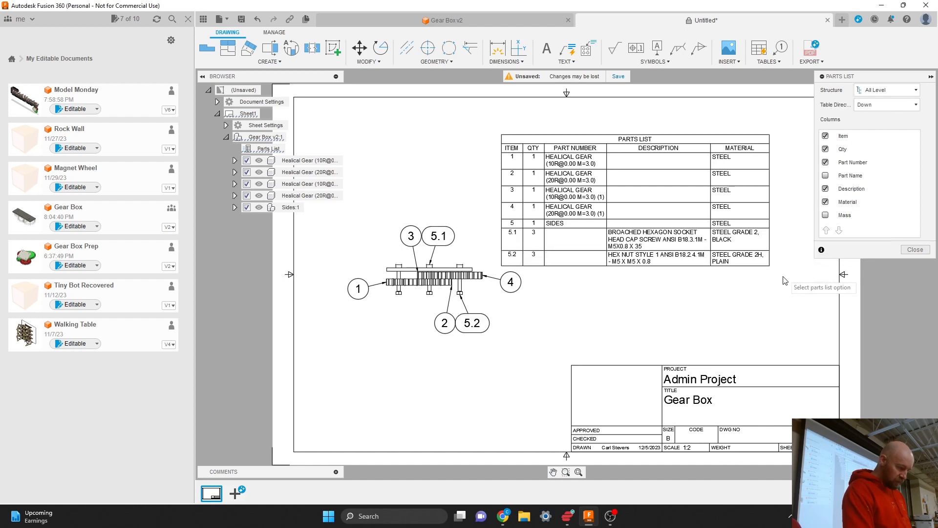
click(912, 249)
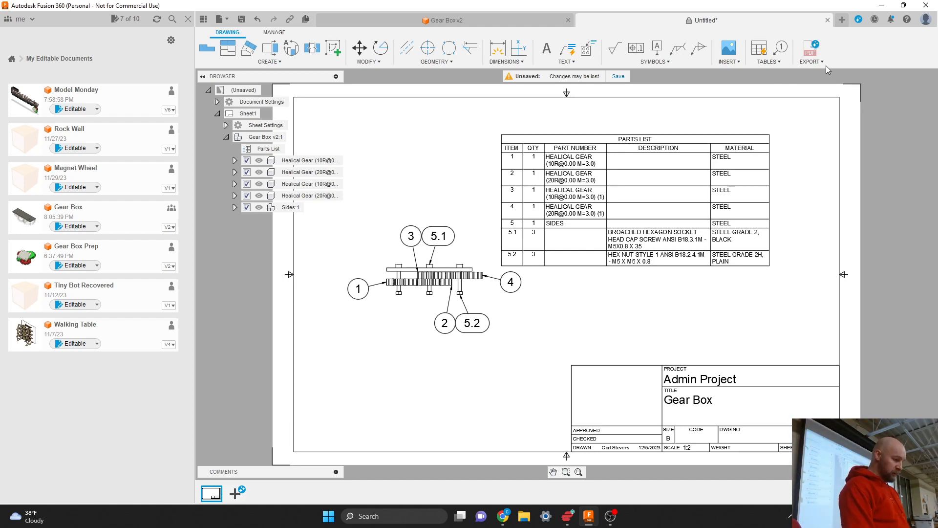
- Close the untitled drawing without saving it and return to the Gear Box design
click(828, 20)
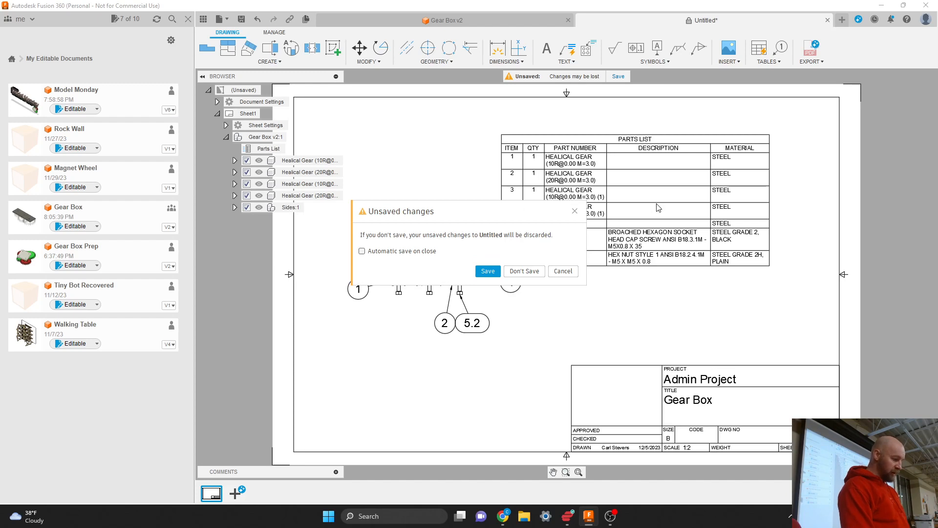
click(524, 271)
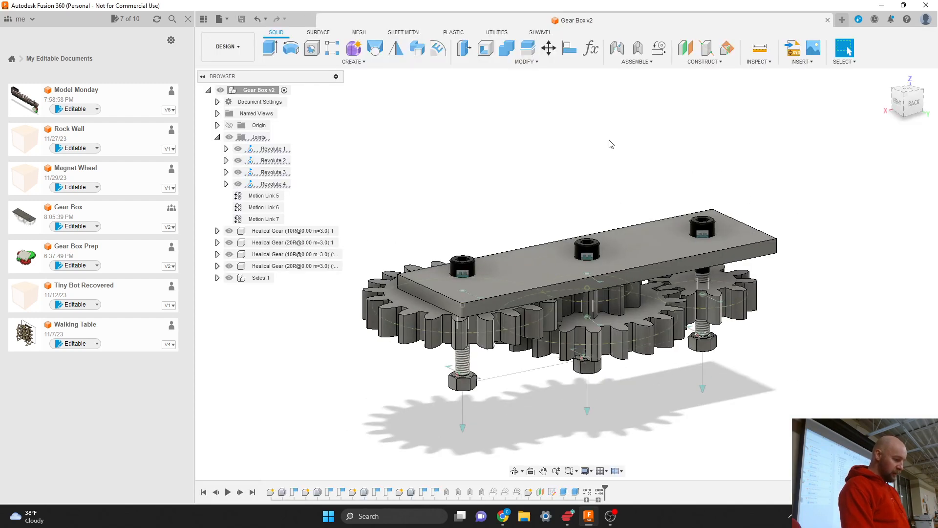
mouse_move(910, 104)
mouse_down()
mouse_move(911, 141)
mouse_move(910, 71)
mouse_move(910, 109)
mouse_up()
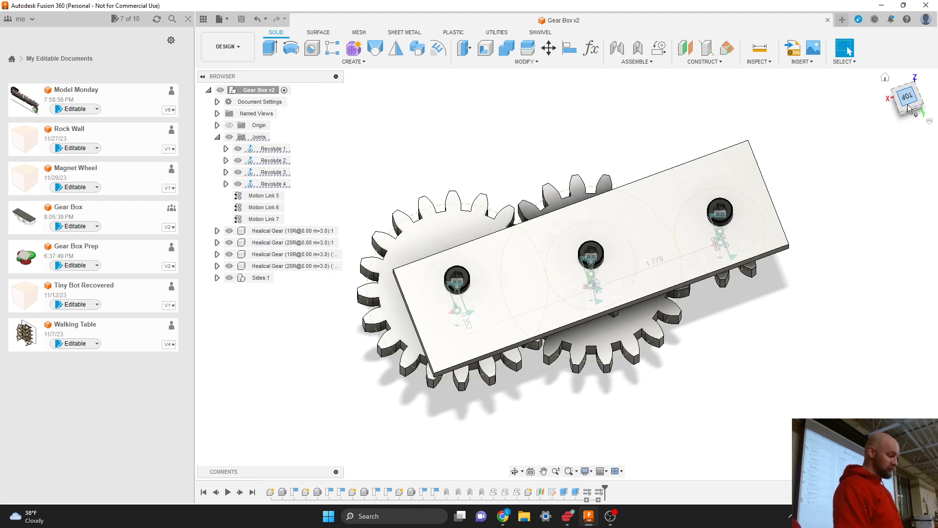
click(910, 109)
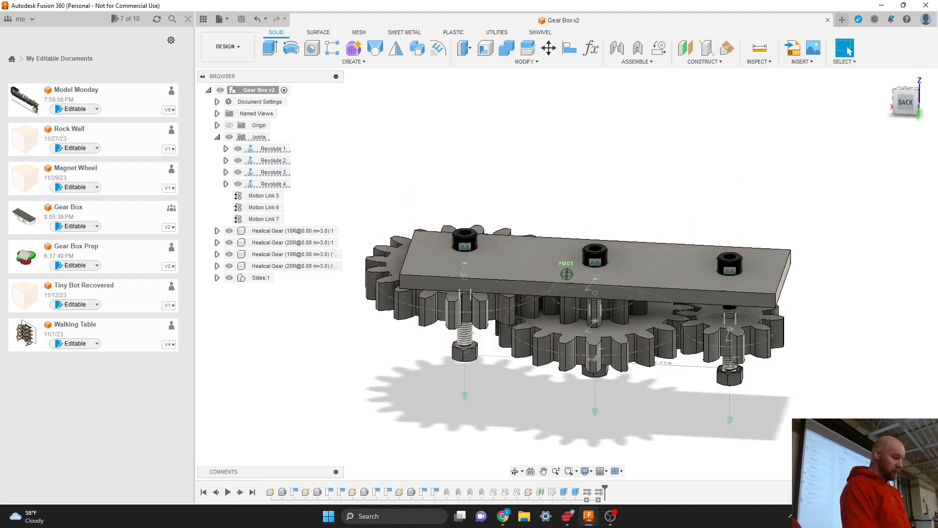
click(908, 107)
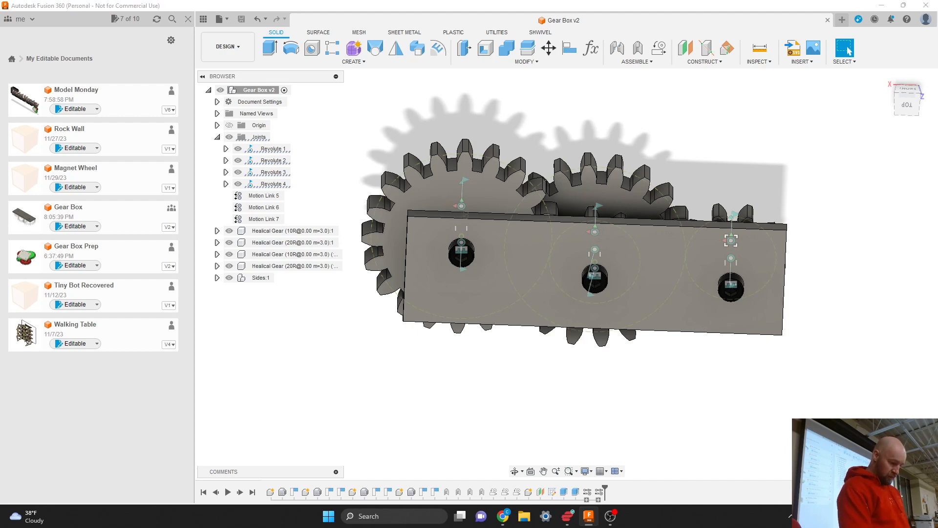
click(911, 516)
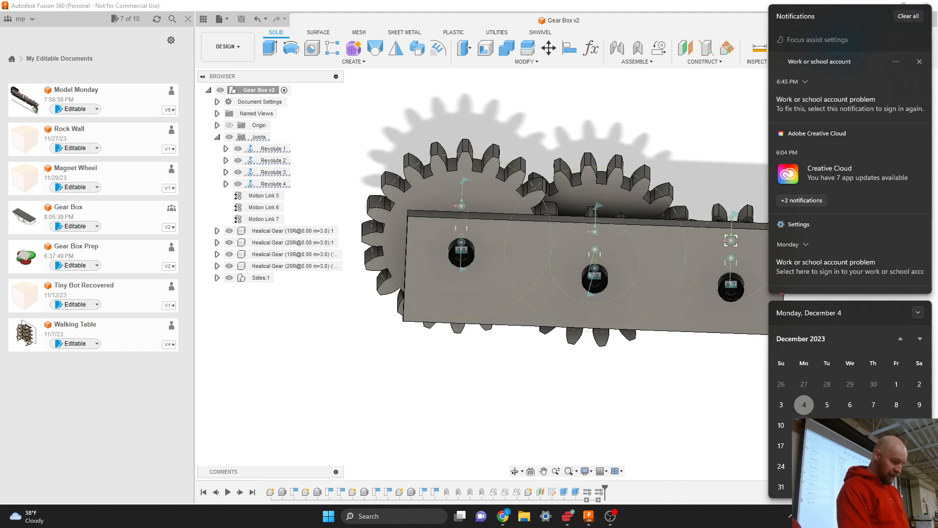